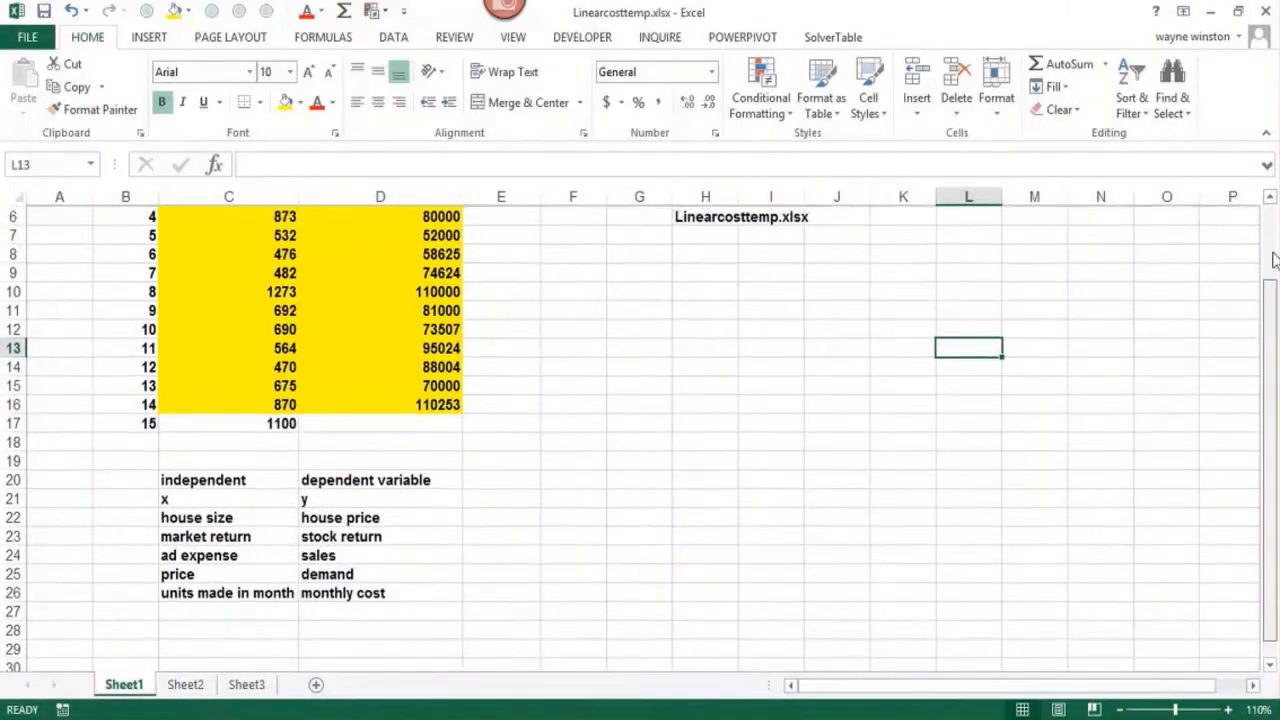
{"action": "scroll", "coordinate": [1273, 260], "scroll_direction": "up", "scroll_amount": 2}
Step: Step through the example rows, from the x label and house size down to market return
{"action": "left_click", "coordinate": [695, 362]}
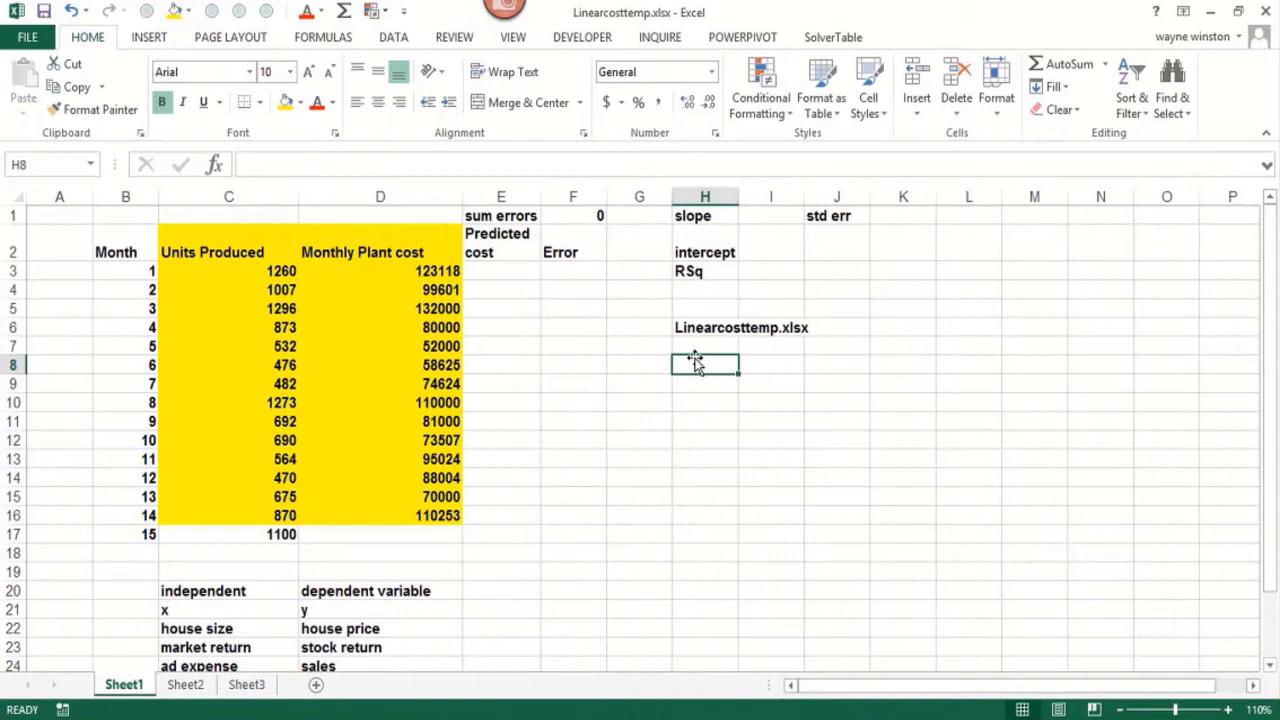
{"action": "key", "text": "Down"}
{"action": "key", "text": "Down"}
{"action": "key", "text": "Down"}
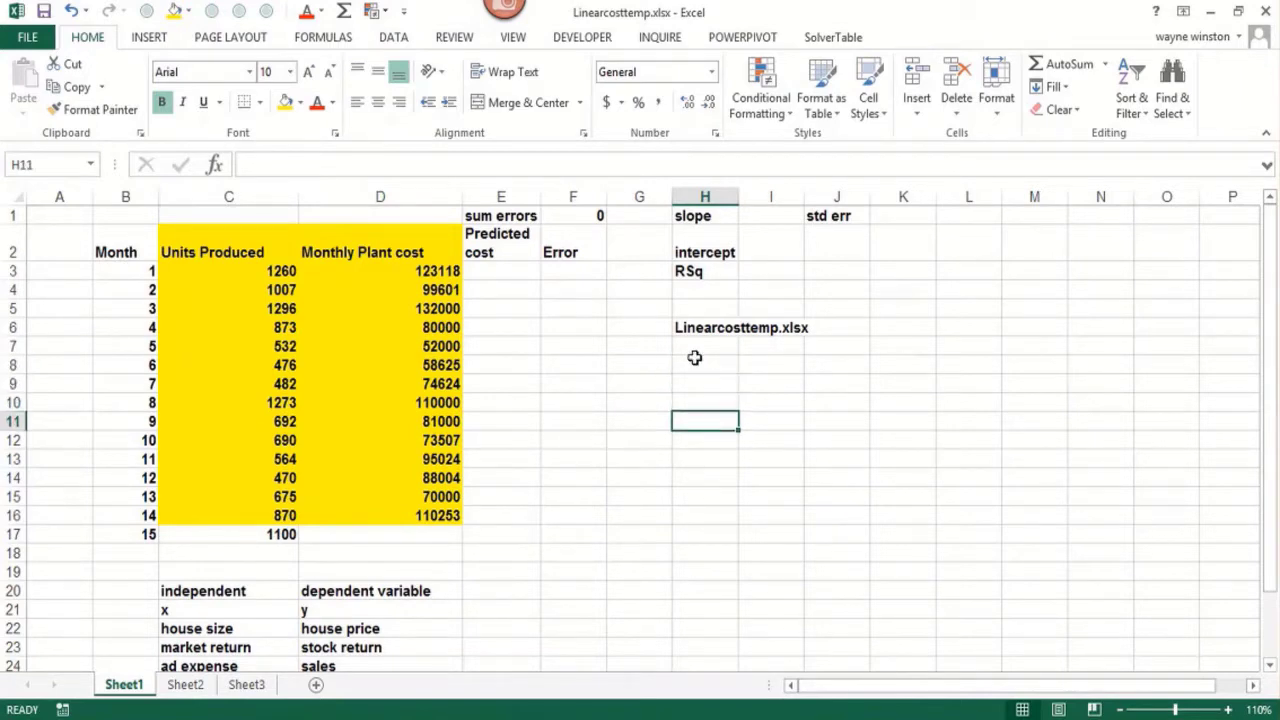
{"action": "key", "text": "Left"}
{"action": "key", "text": "Left"}
{"action": "key", "text": "Left"}
{"action": "key", "text": "Left"}
{"action": "key", "text": "Left"}
{"action": "key", "text": "Left"}
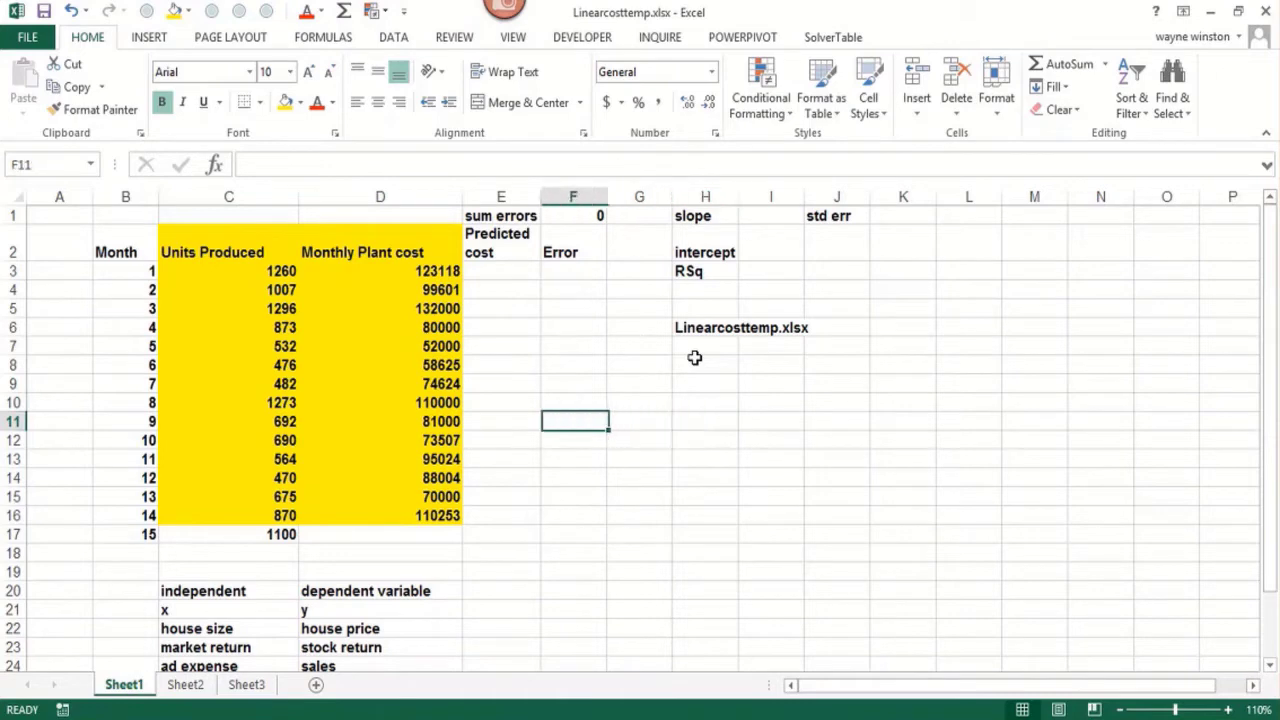
{"action": "key", "text": "Down"}
{"action": "key", "text": "Down"}
{"action": "key", "text": "Down"}
{"action": "key", "text": "Down"}
{"action": "key", "text": "Down"}
{"action": "key", "text": "Down"}
{"action": "key", "text": "Down"}
{"action": "key", "text": "Down"}
{"action": "key", "text": "Down"}
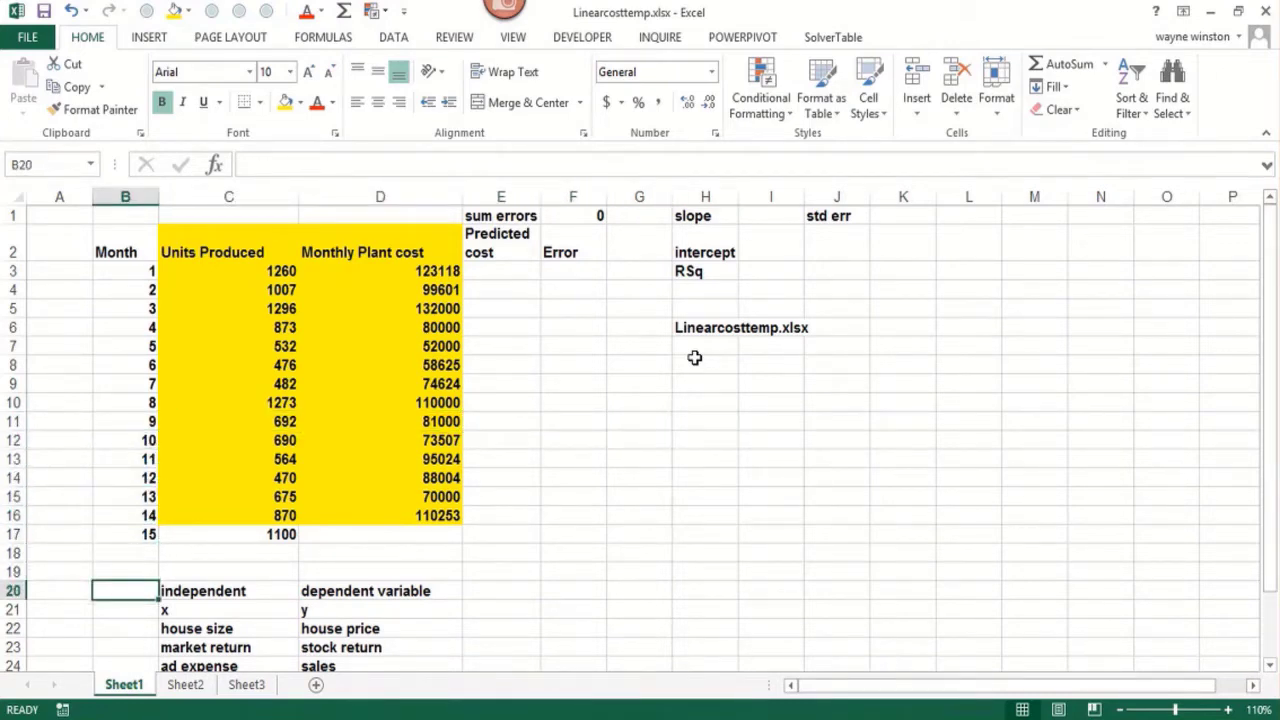
{"action": "key", "text": "Down"}
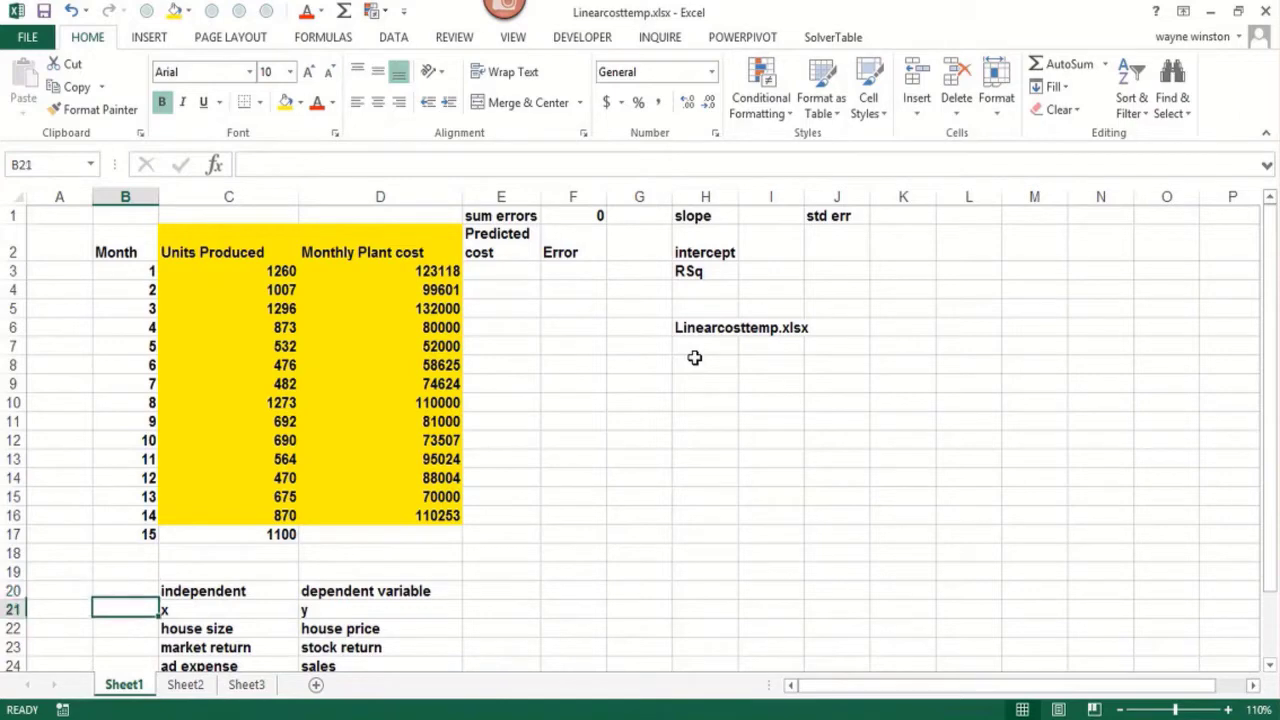
{"action": "key", "text": "Right"}
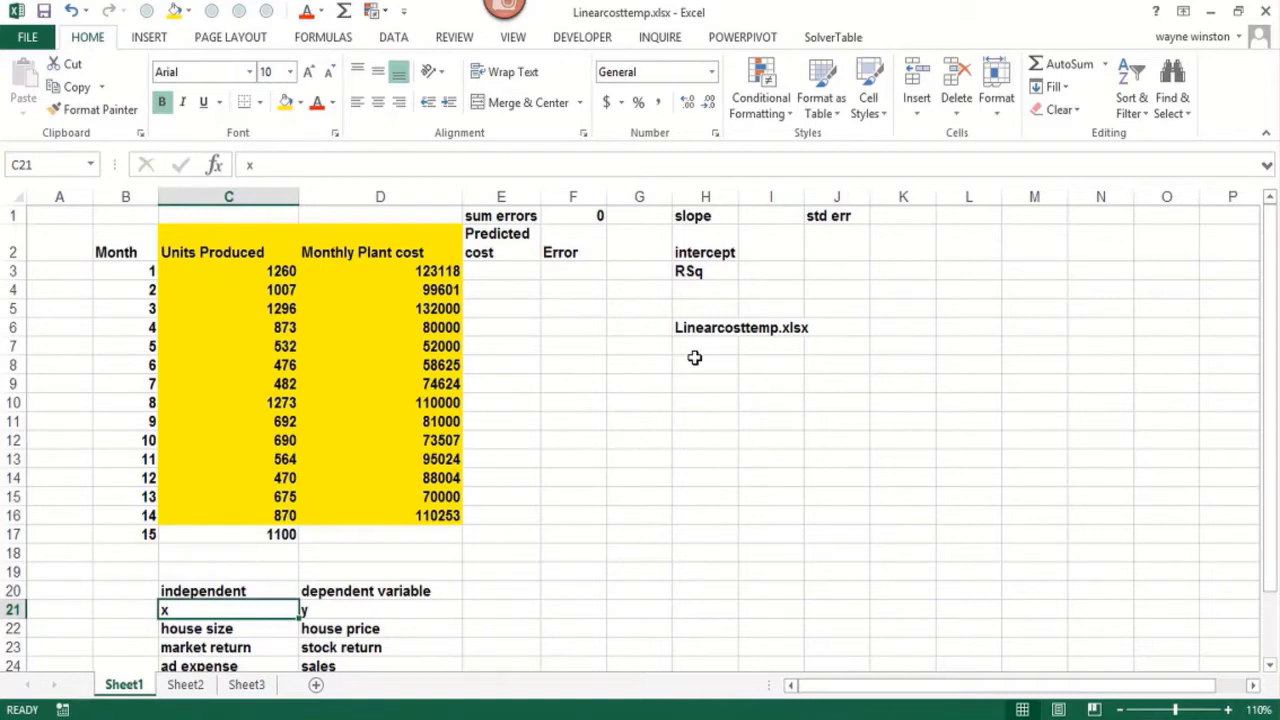
{"action": "key", "text": "Down"}
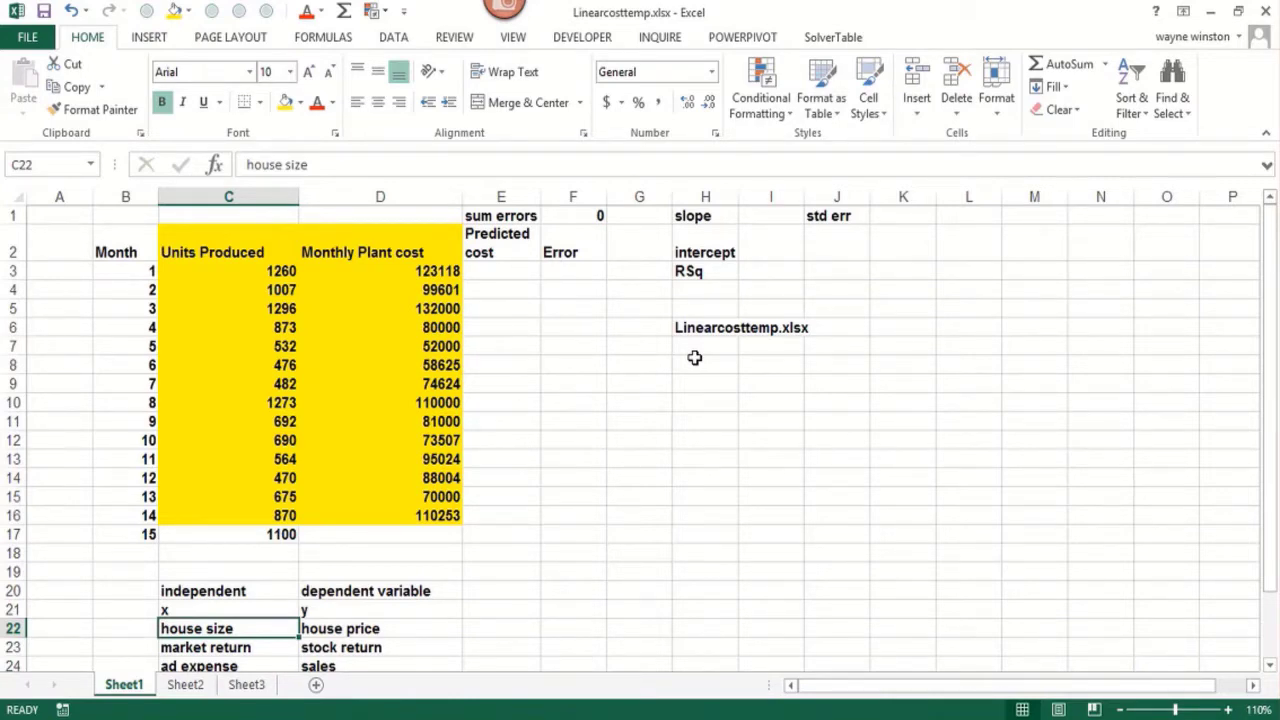
{"action": "key", "text": "Down"}
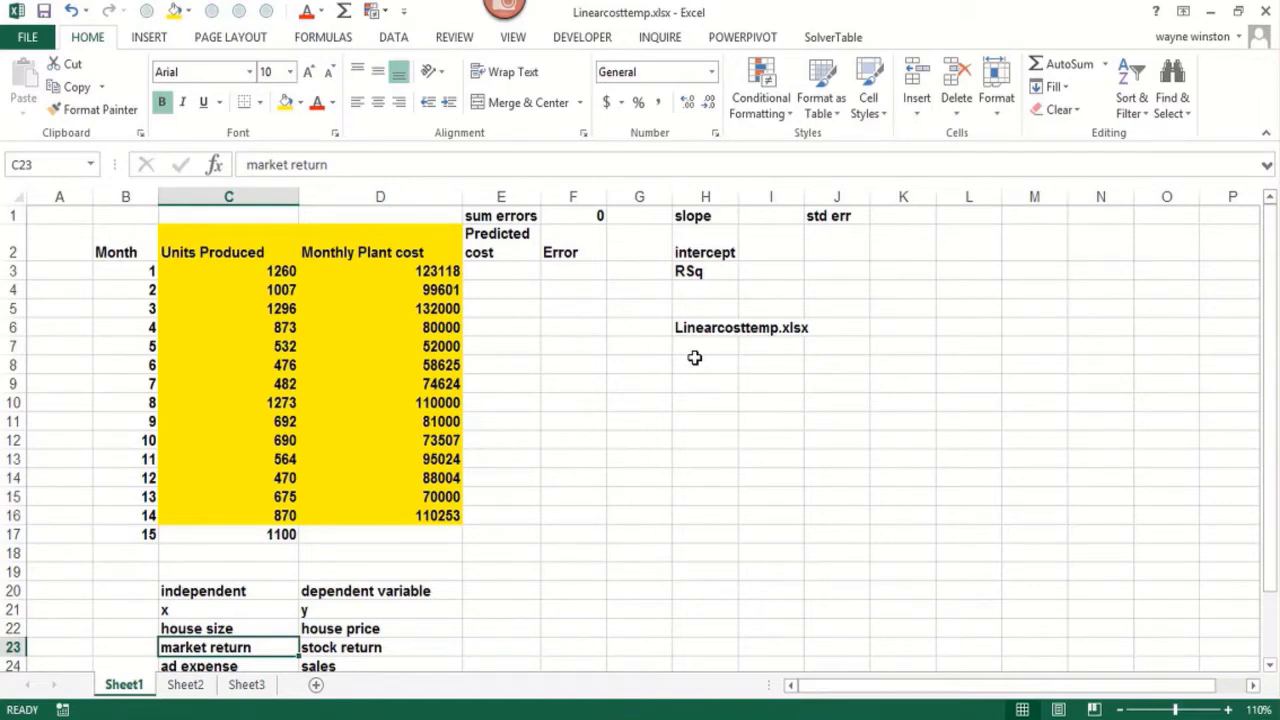
Step: Label the stock return example 'Beta' in E23
{"action": "key", "text": "Right"}
{"action": "key", "text": "Right"}
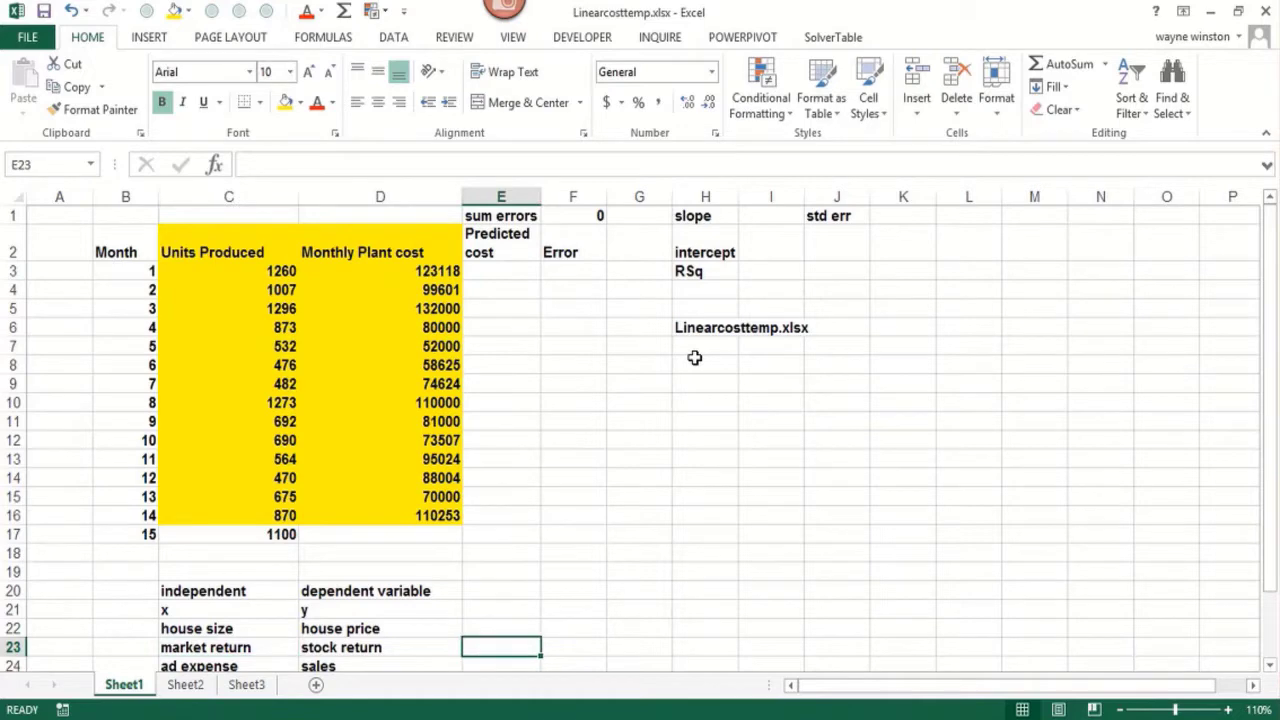
{"action": "type", "text": "Beta"}
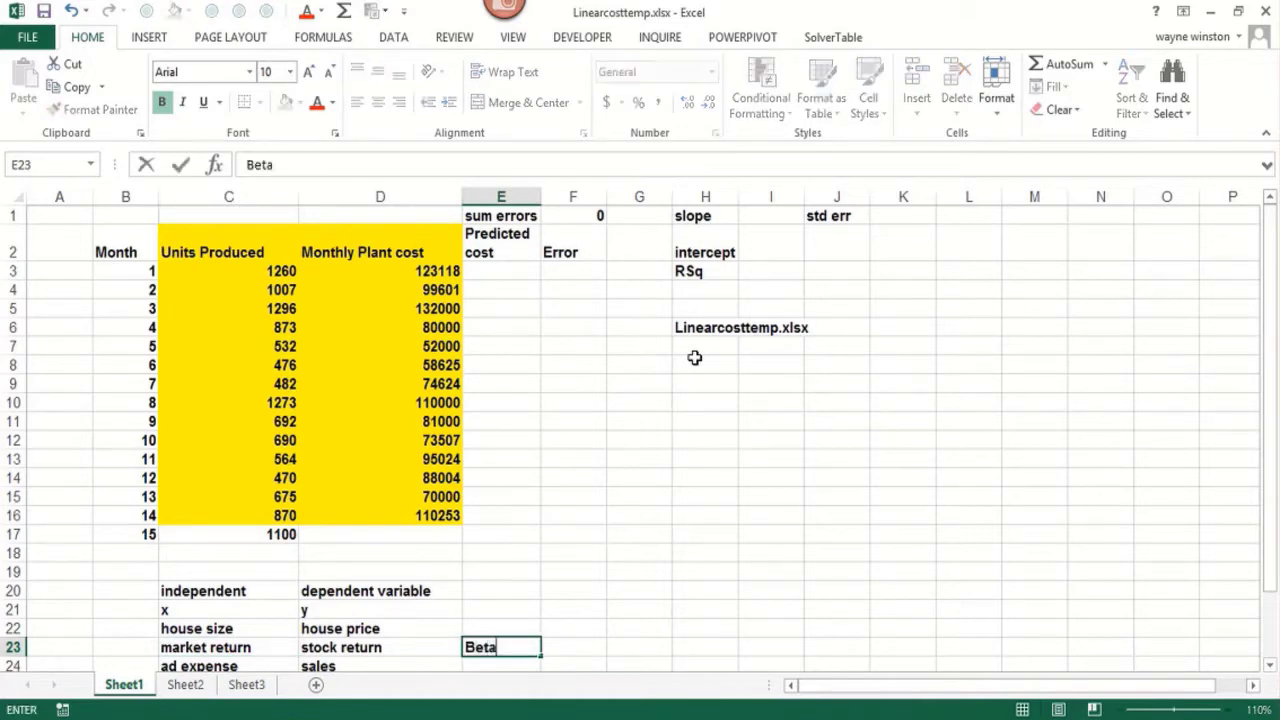
{"action": "key", "text": "Return"}
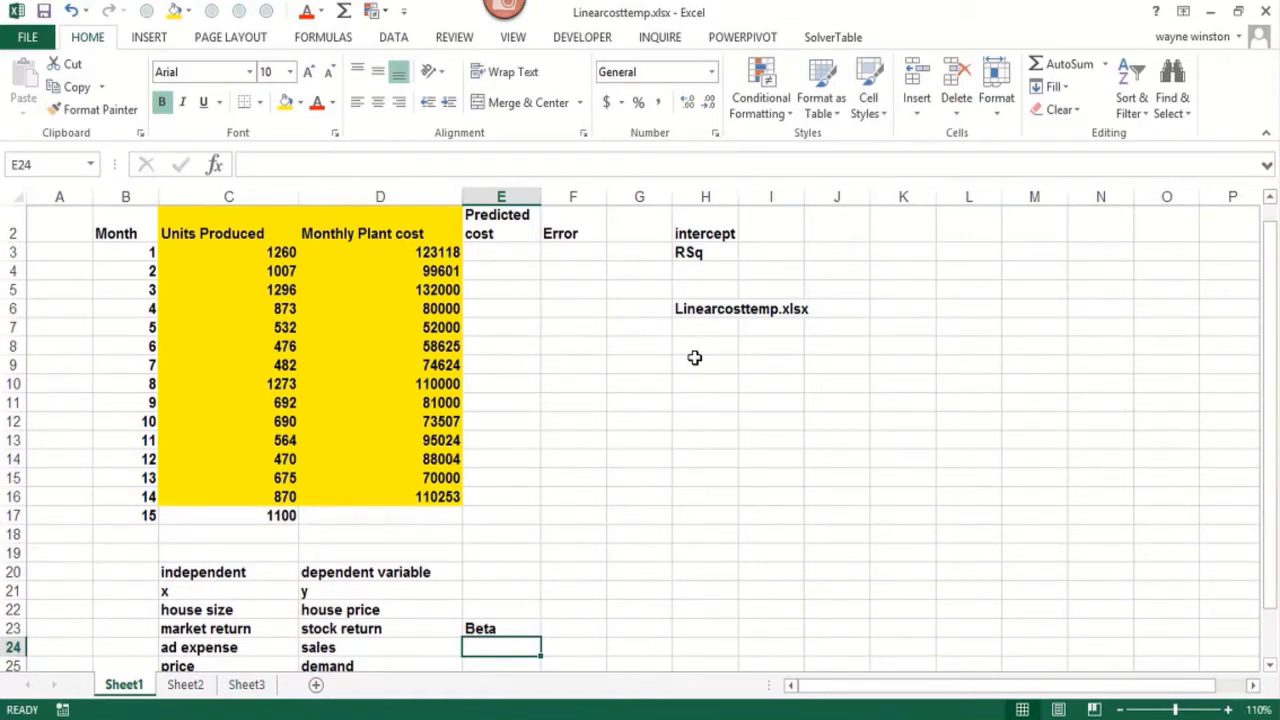
Step: Point out the remaining examples: ad expense/sales, demand/price, and units made in month
{"action": "key", "text": "Left"}
{"action": "key", "text": "Left"}
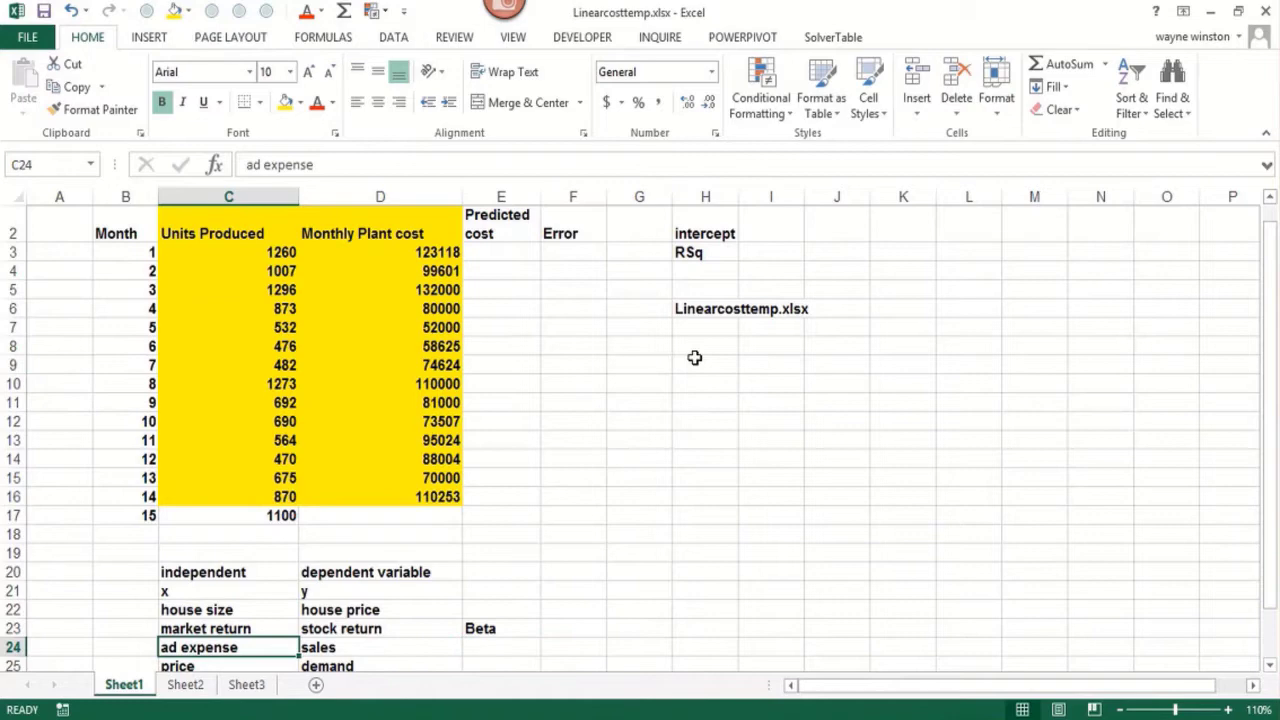
{"action": "key", "text": "Right"}
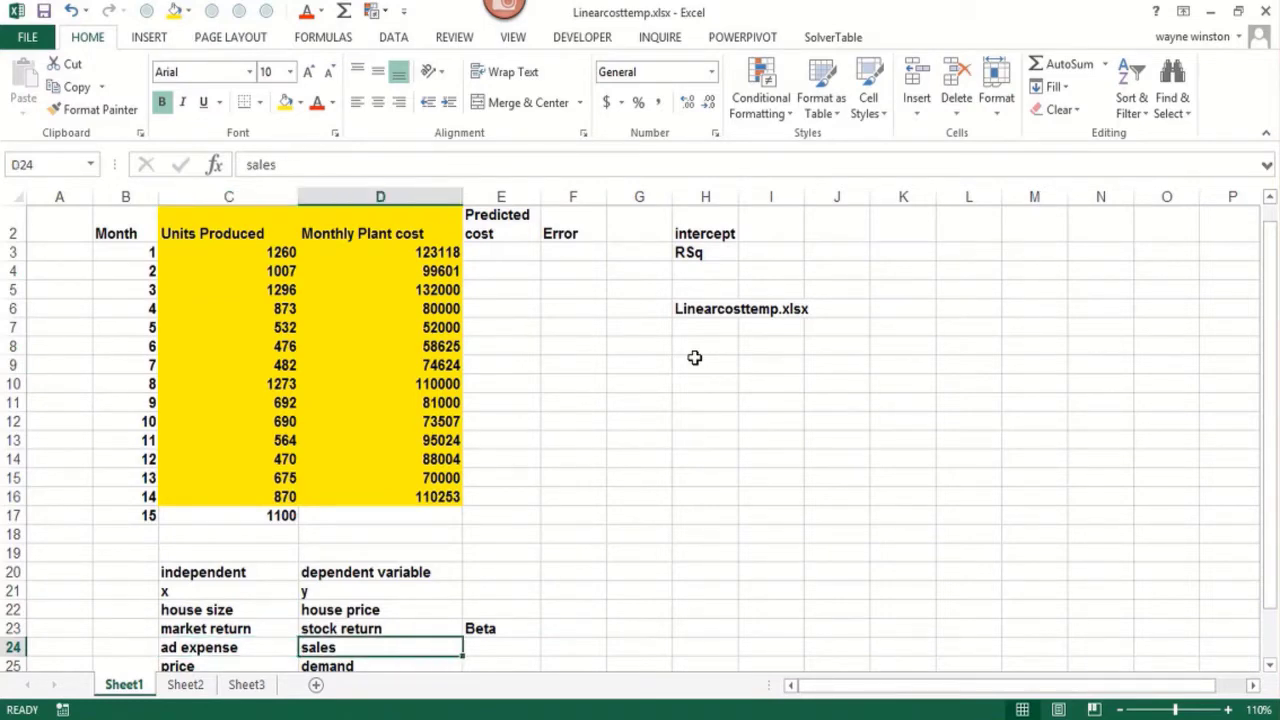
{"action": "key", "text": "Down"}
{"action": "key", "text": "Left"}
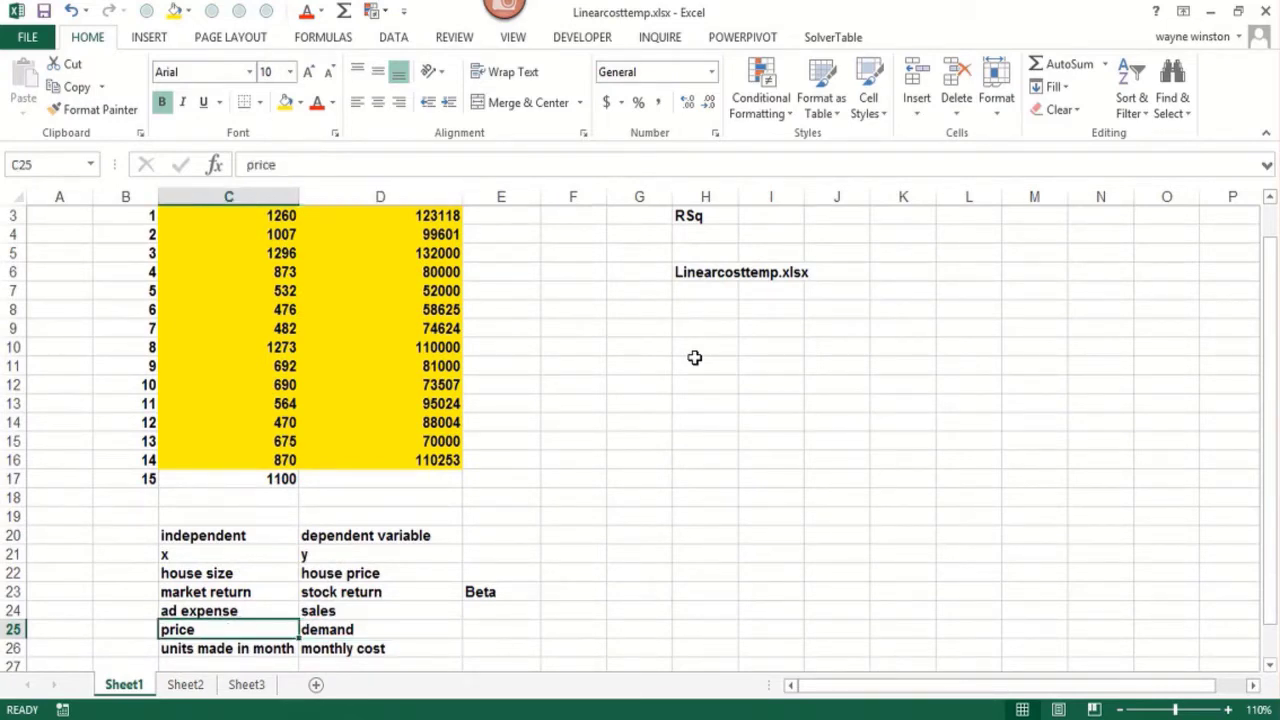
{"action": "key", "text": "Down"}
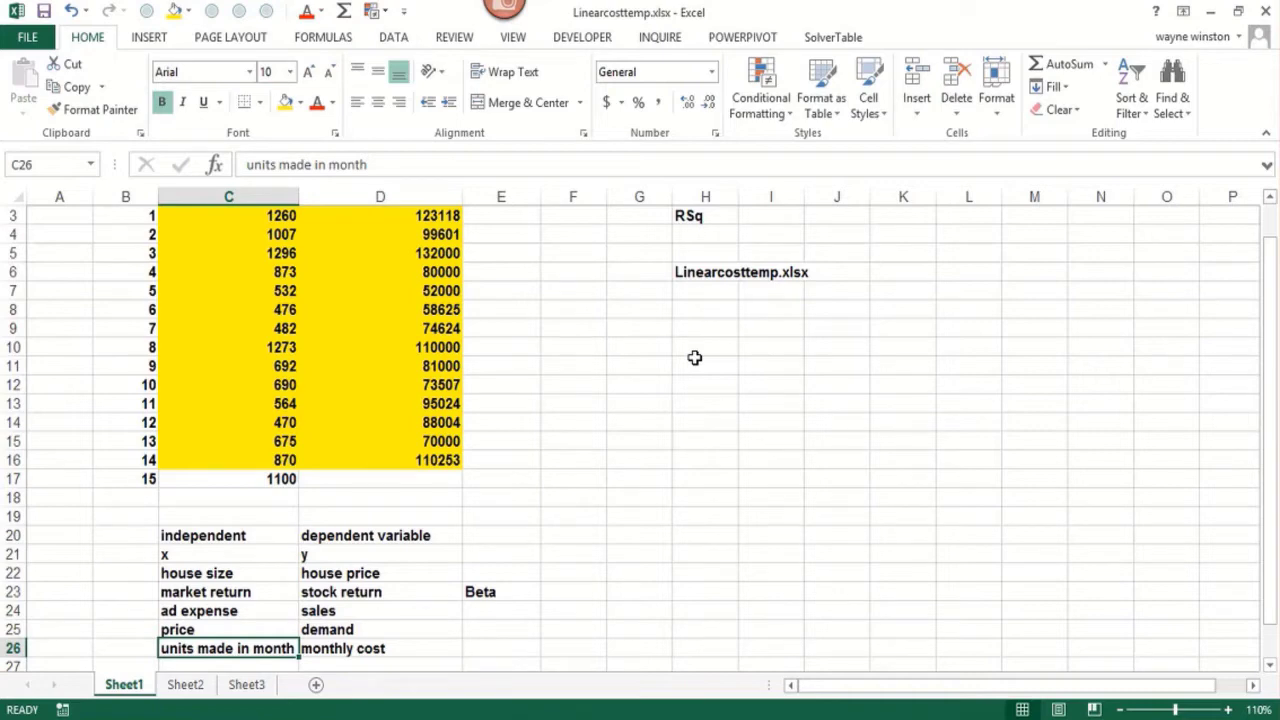
Step: Enter 'Plot the points using' in F18, fixing the typo, and 'Scatterplot' in F19
{"action": "left_click", "coordinate": [578, 497]}
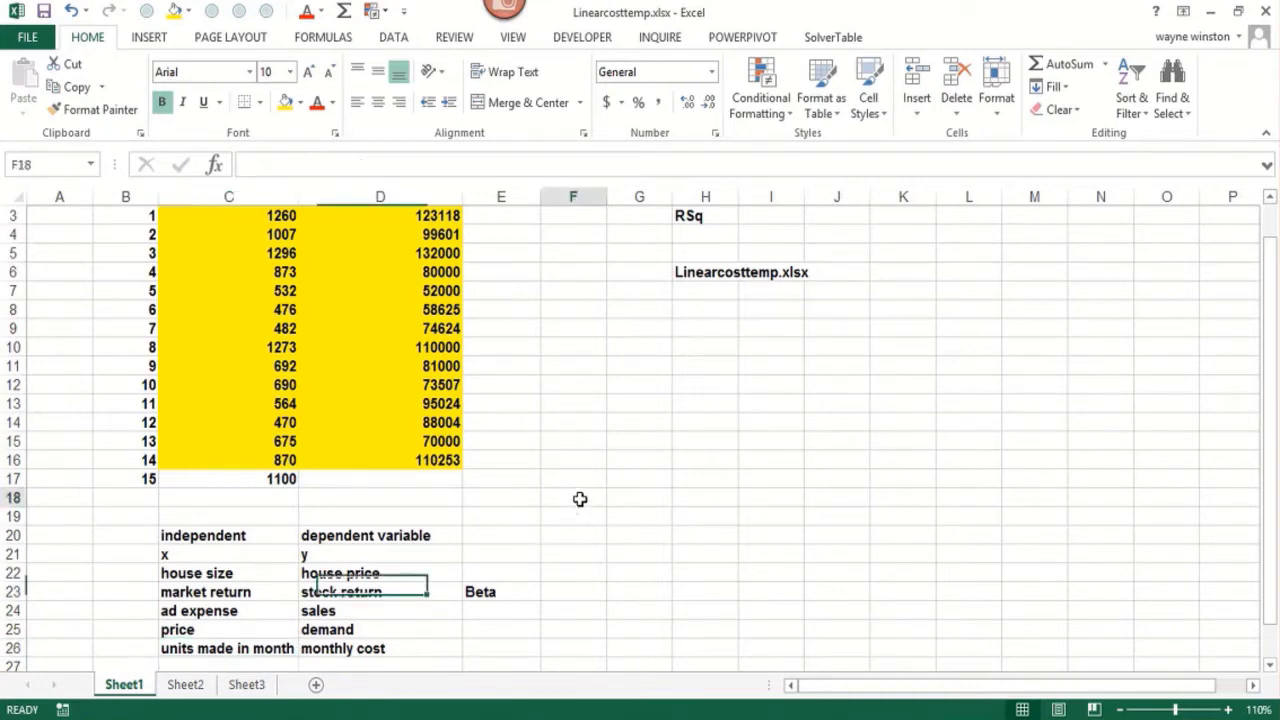
{"action": "type", "text": "Plot tShe po"}
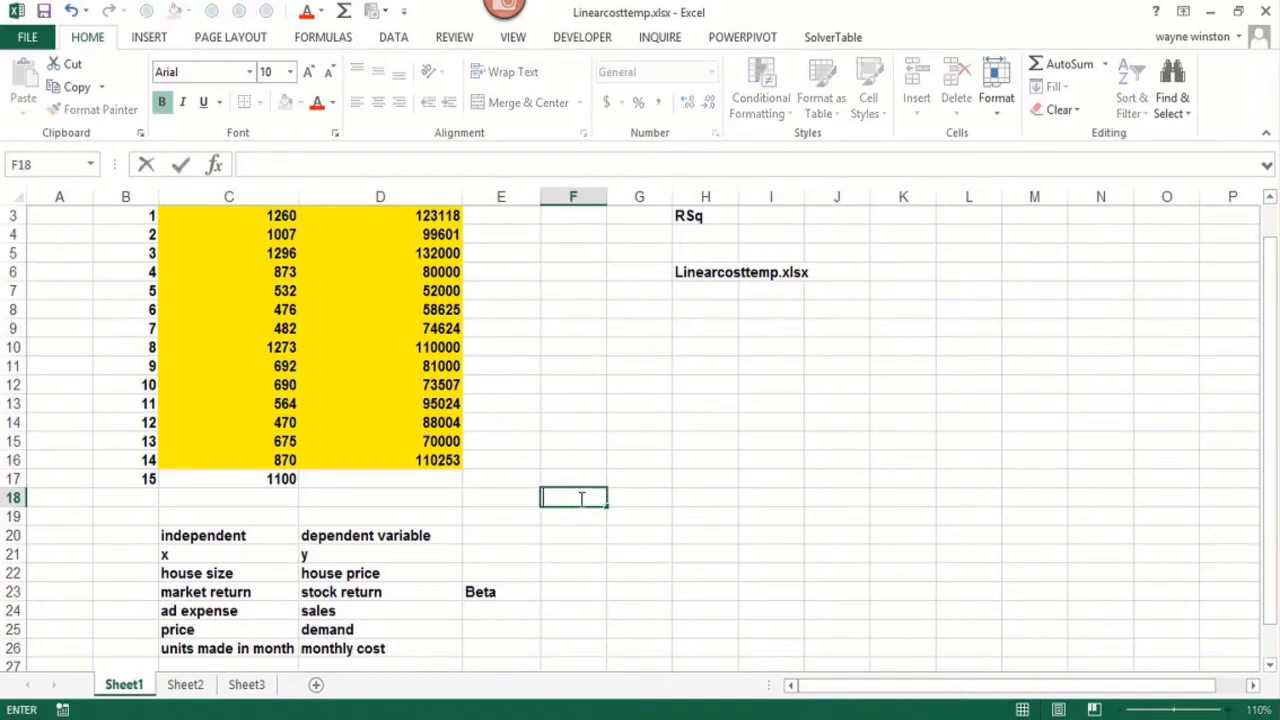
{"action": "type", "text": "ints using"}
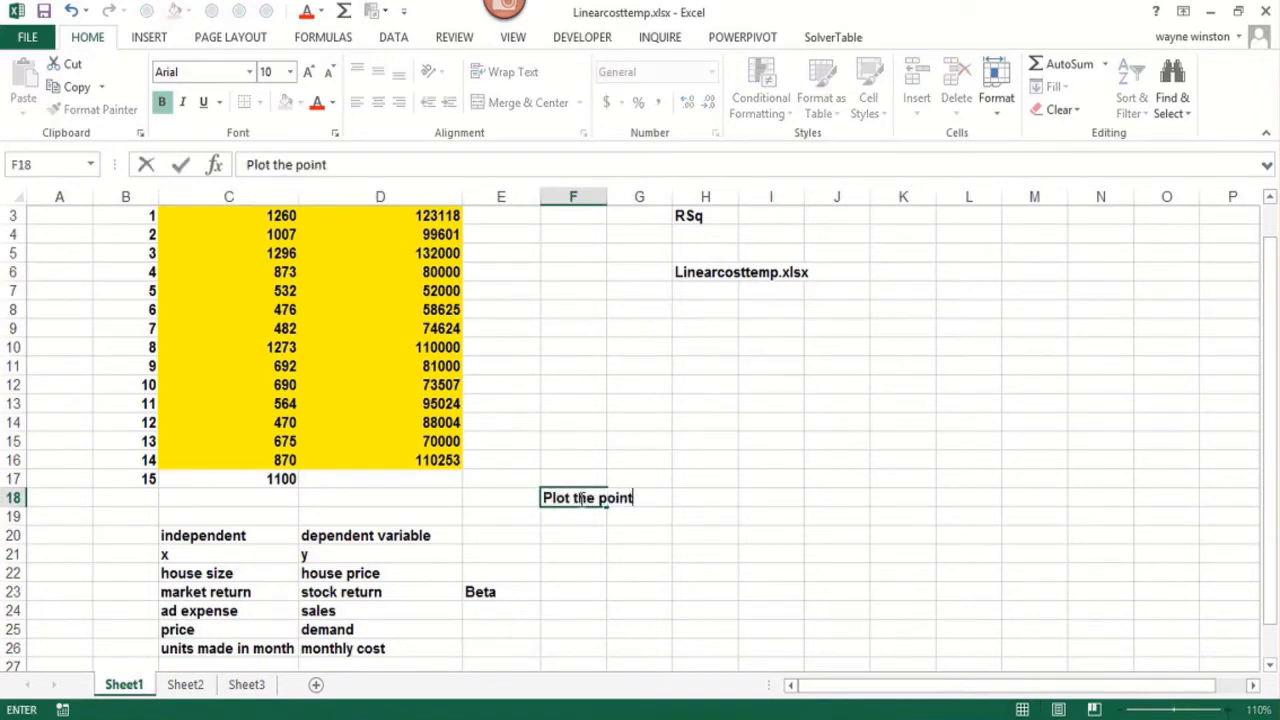
{"action": "left_click", "coordinate": [578, 497]}
{"action": "type", "text": "Scat"}
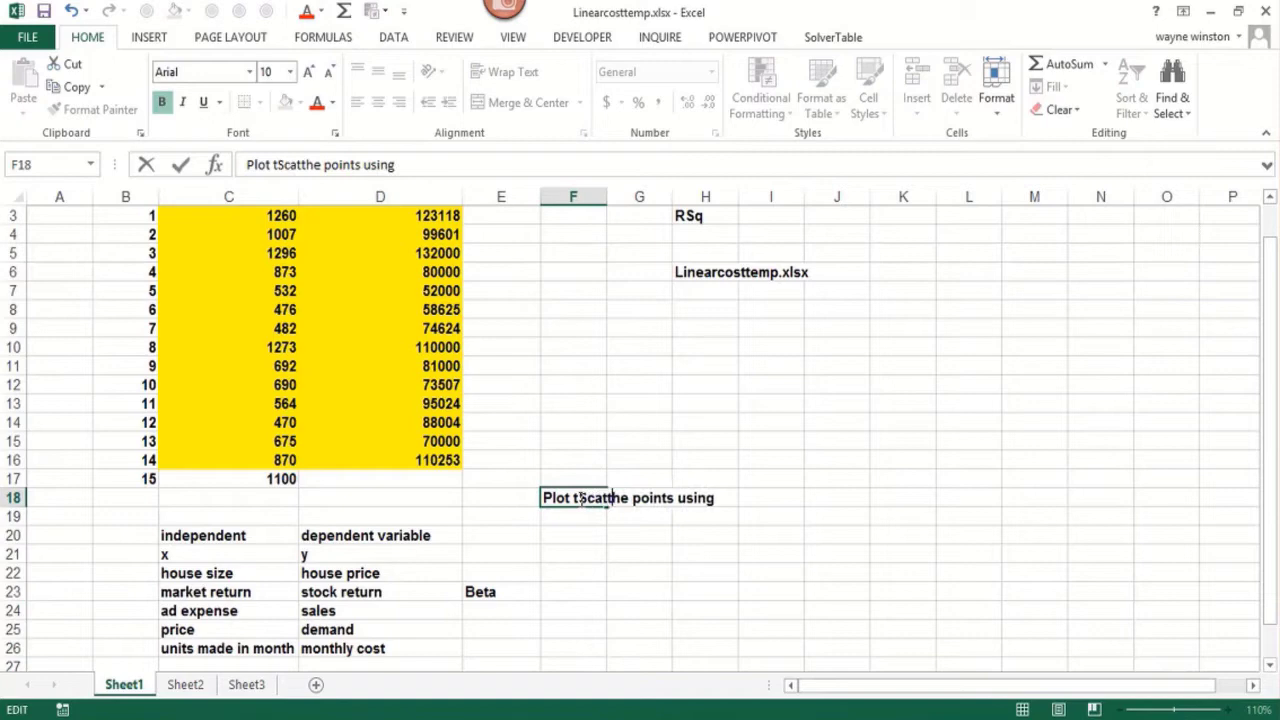
{"action": "key", "text": "BackSpace"}
{"action": "key", "text": "BackSpace"}
{"action": "key", "text": "BackSpace"}
{"action": "key", "text": "BackSpace"}
{"action": "key", "text": "BackSpace"}
{"action": "key", "text": "BackSpace"}
{"action": "key", "text": "Delete"}
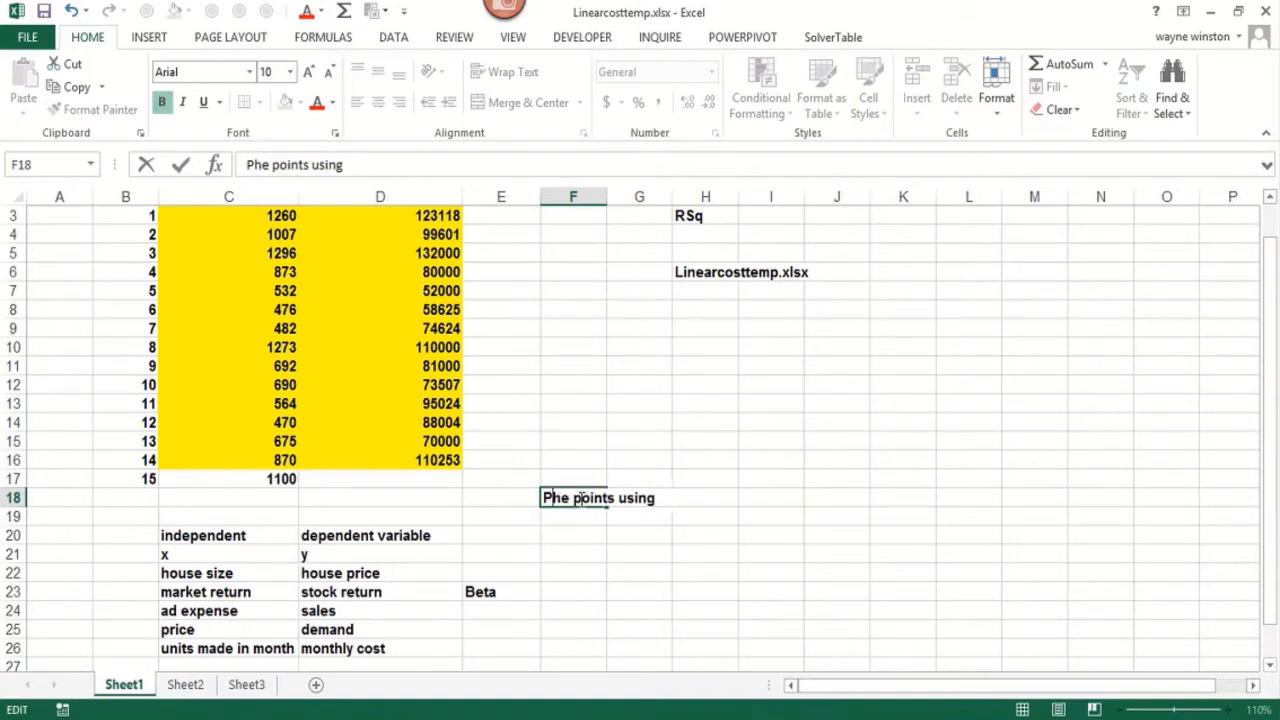
{"action": "type", "text": "t t"}
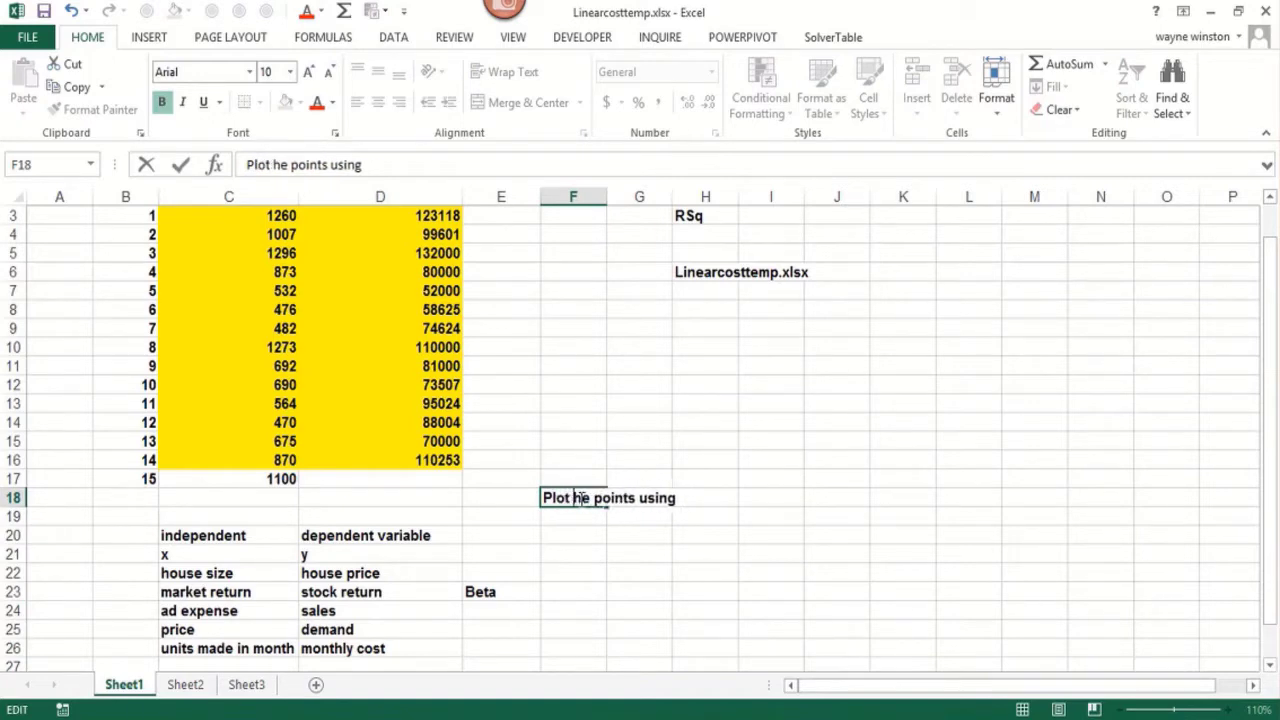
{"action": "key", "text": "Return"}
{"action": "type", "text": "Sc"}
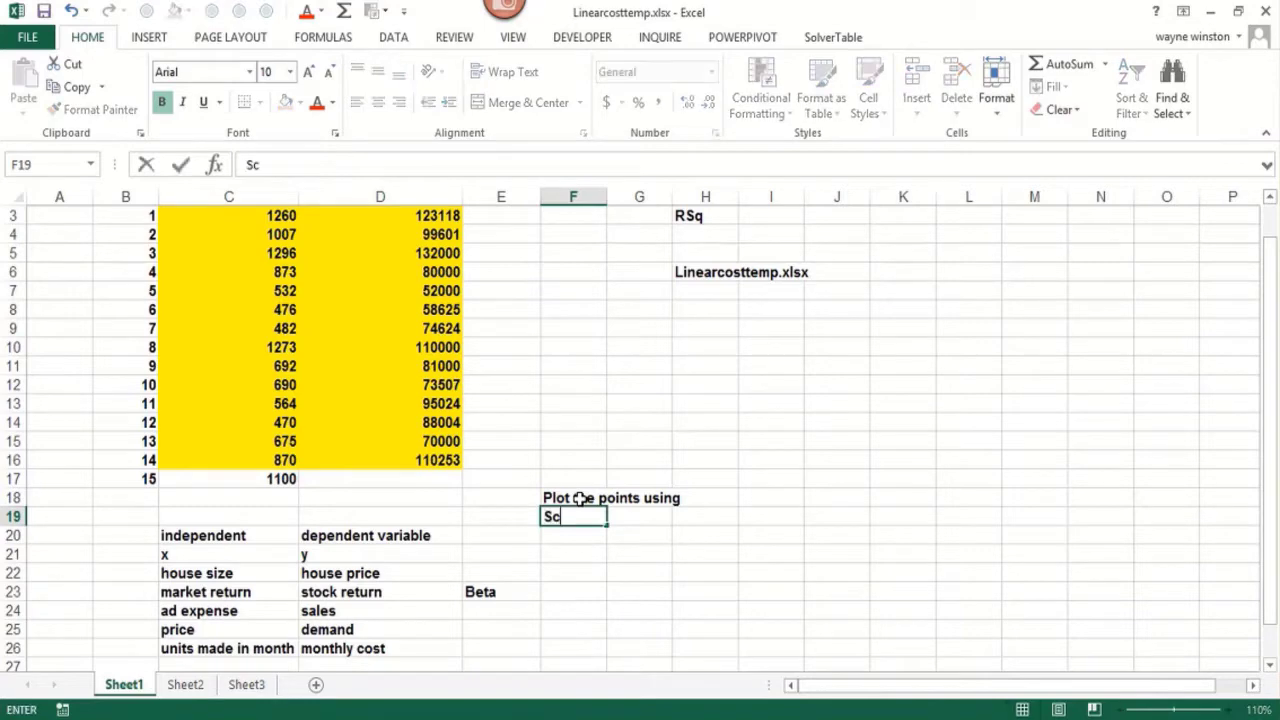
{"action": "type", "text": "atterplot"}
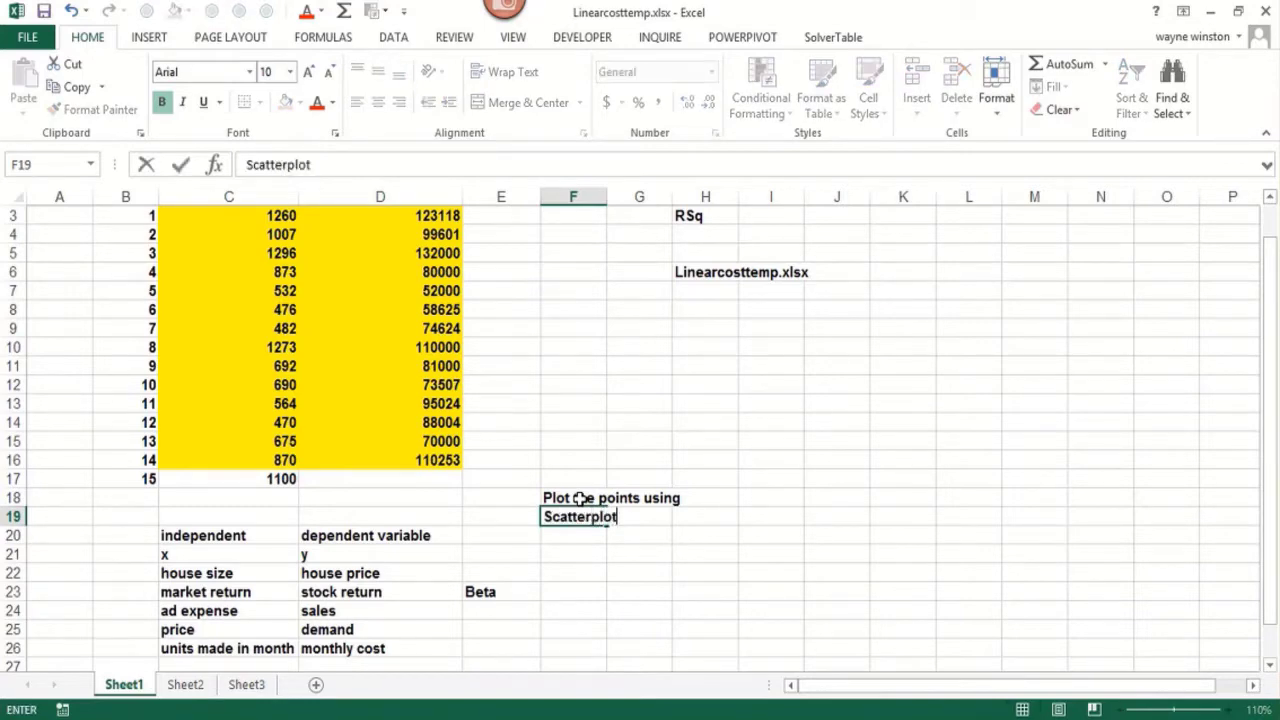
{"action": "key", "text": "Return"}
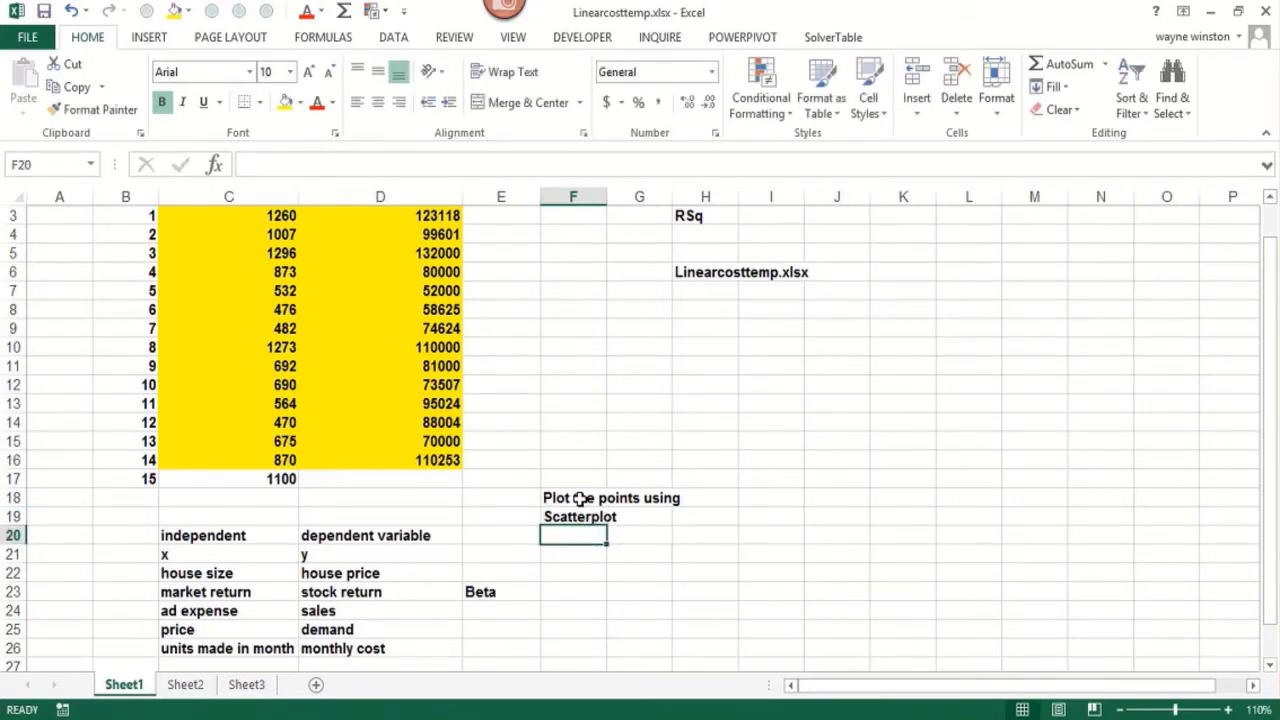
{"action": "scroll", "coordinate": [580, 498], "scroll_direction": "up", "scroll_amount": 1}
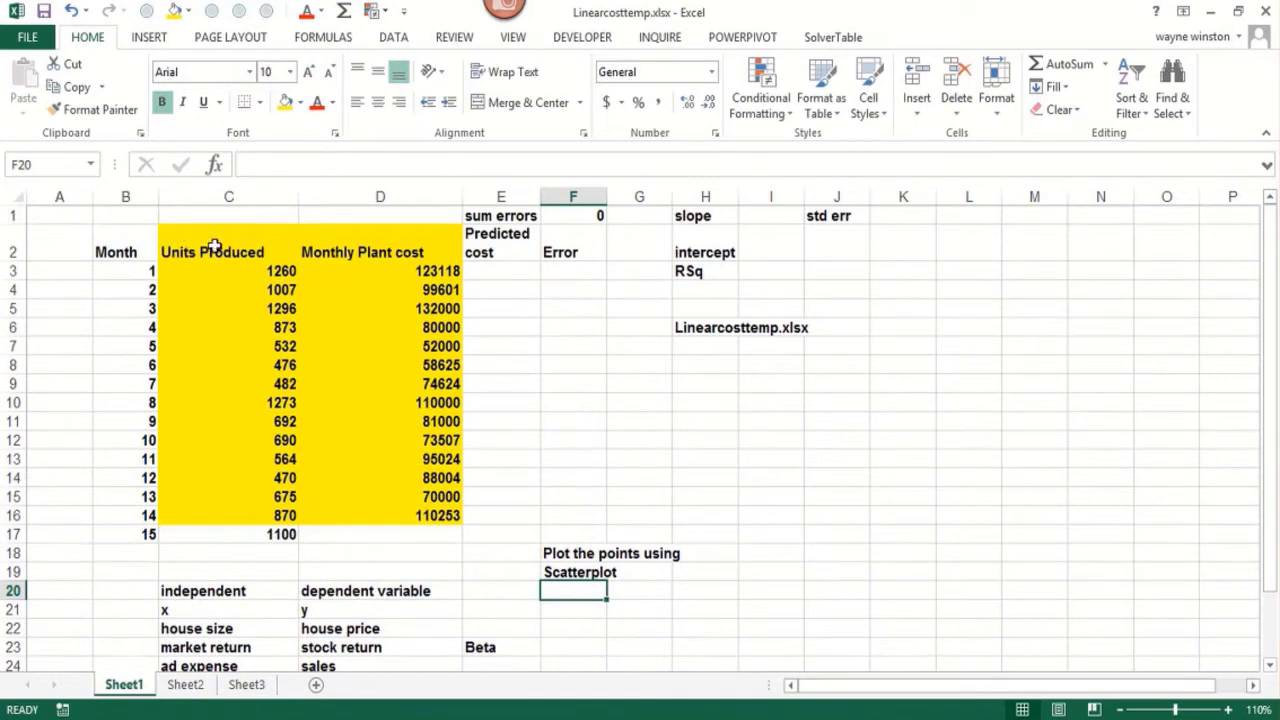
Step: Chart Units Produced against Monthly Plant cost (C2:D16) as a plain scatter, moved right of the data
{"action": "left_click_drag", "start_coordinate": [214, 247], "coordinate": [437, 519]}
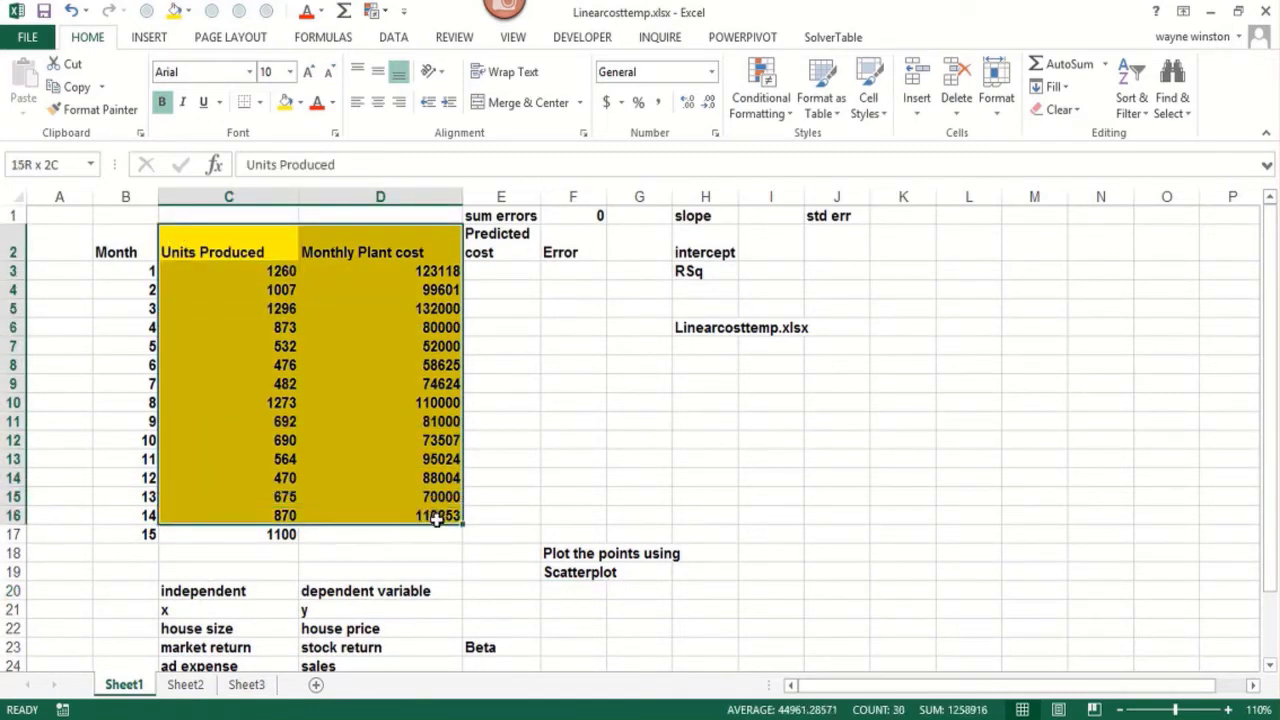
{"action": "left_click", "coordinate": [248, 336]}
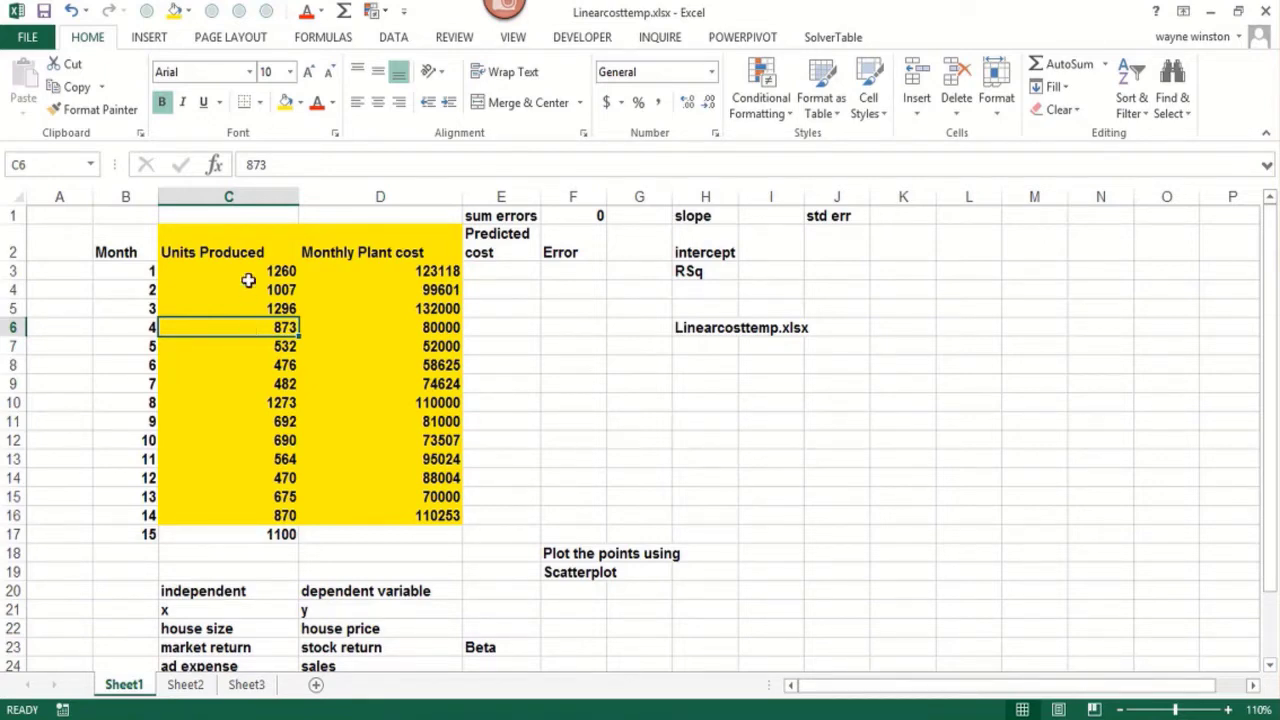
{"action": "left_click_drag", "start_coordinate": [249, 252], "coordinate": [381, 509]}
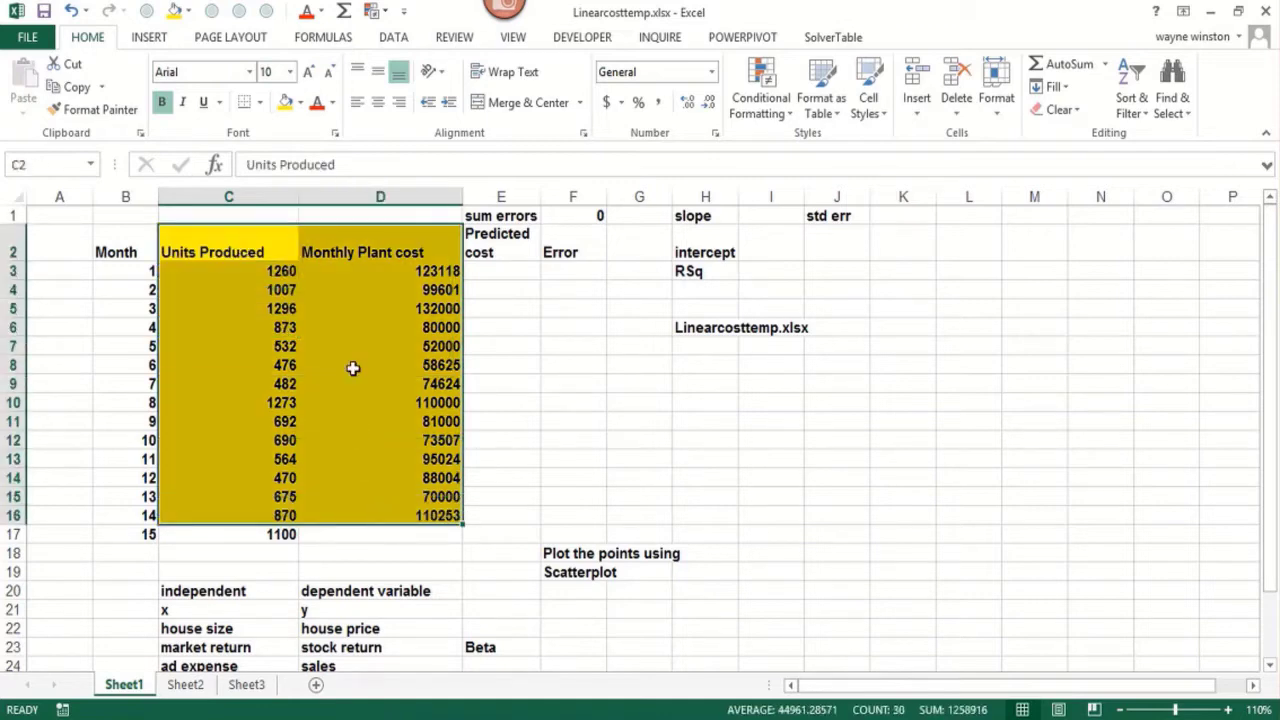
{"action": "left_click", "coordinate": [149, 37]}
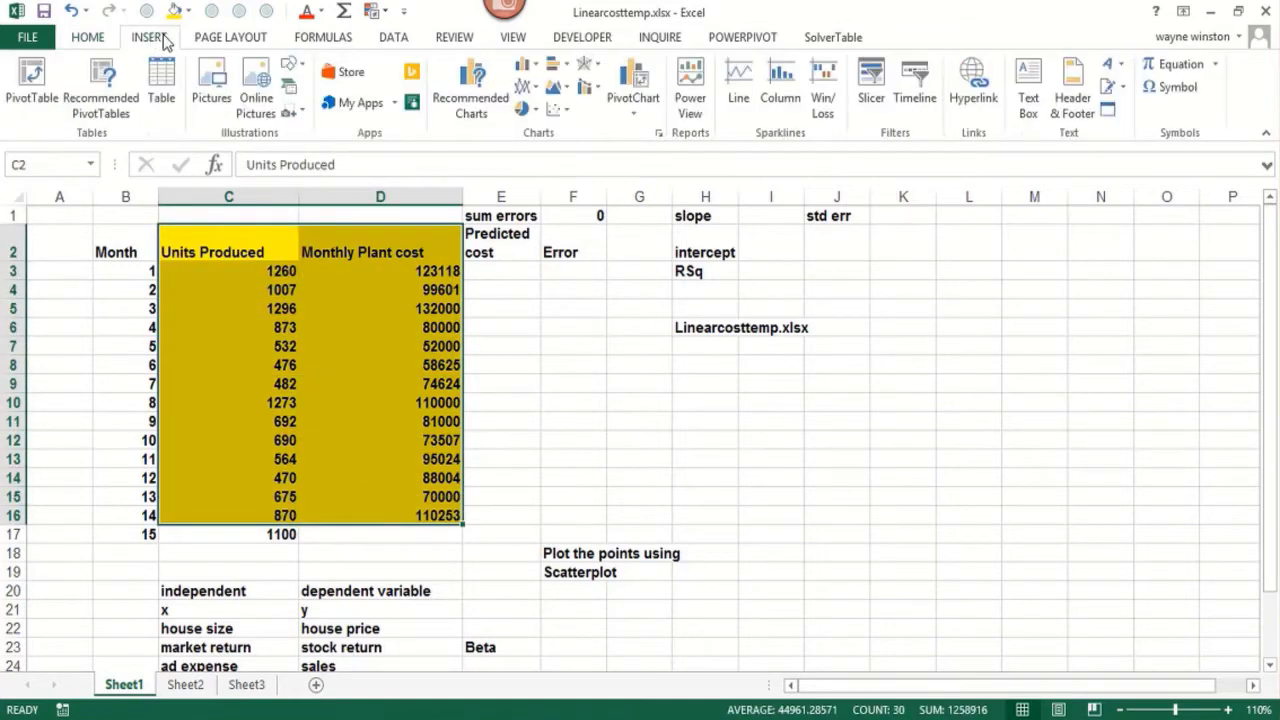
{"action": "left_click", "coordinate": [560, 112]}
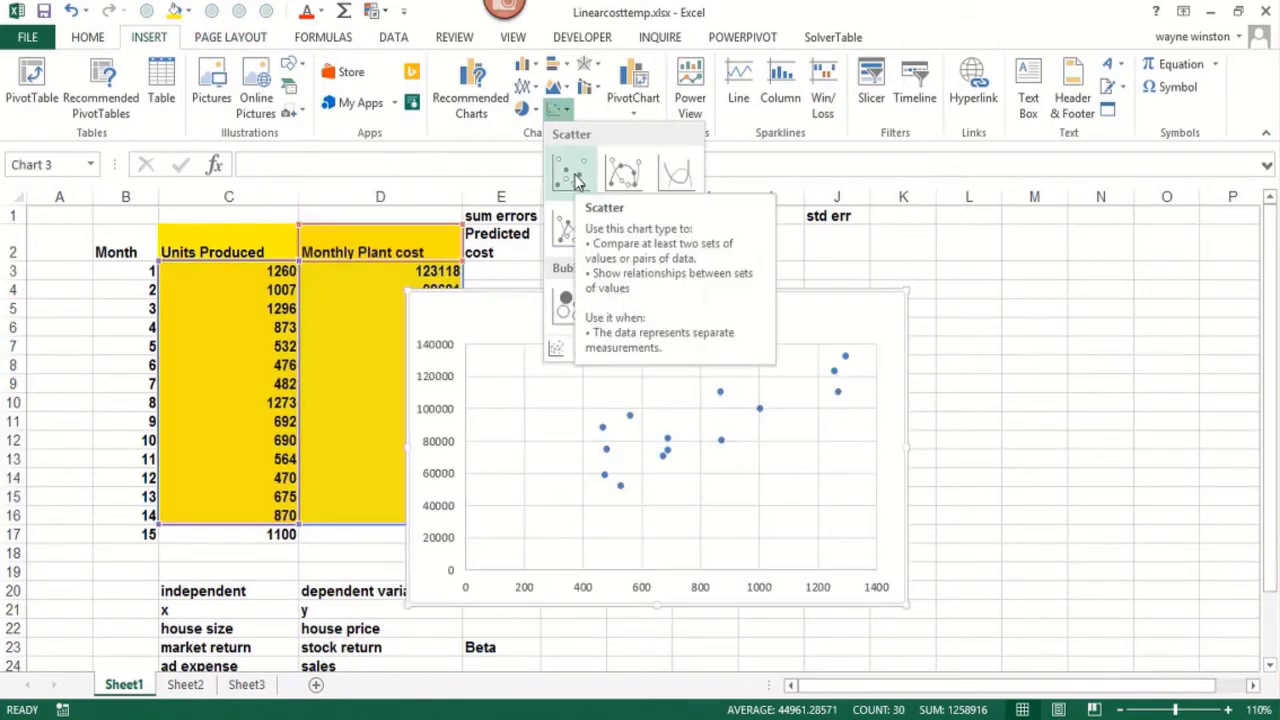
{"action": "left_click", "coordinate": [576, 178]}
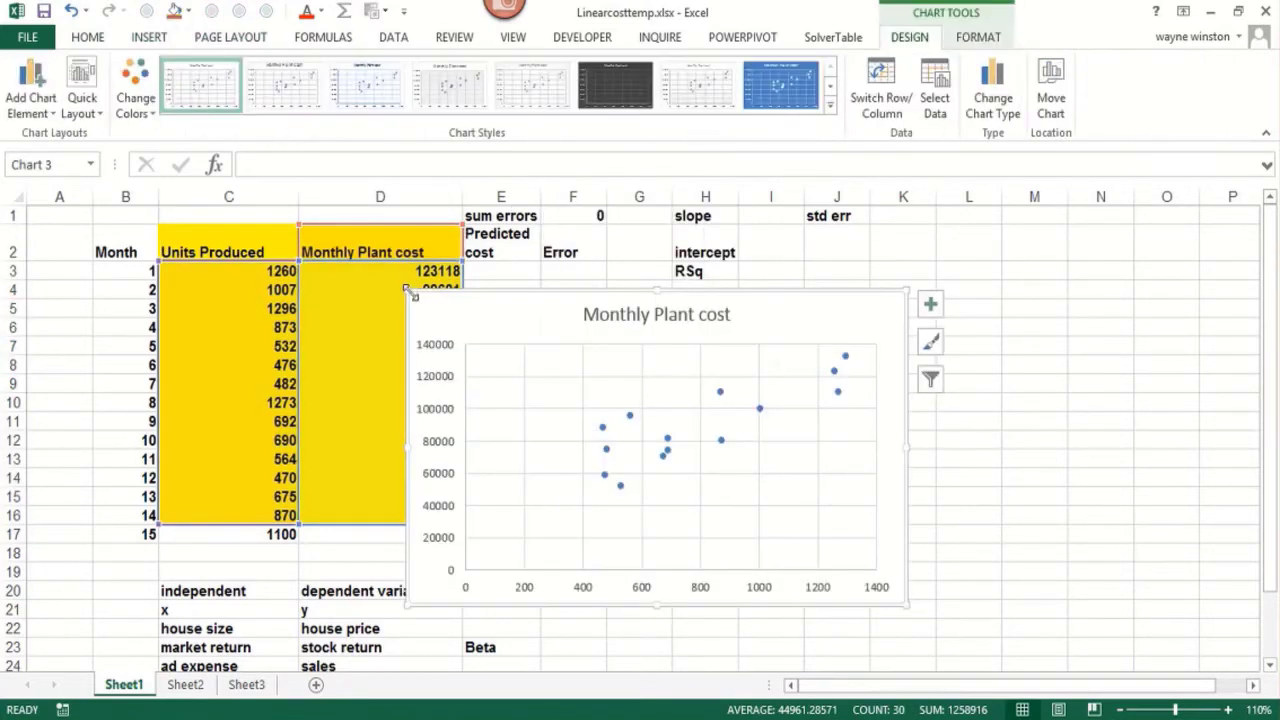
{"action": "left_click_drag", "start_coordinate": [424, 297], "coordinate": [675, 314]}
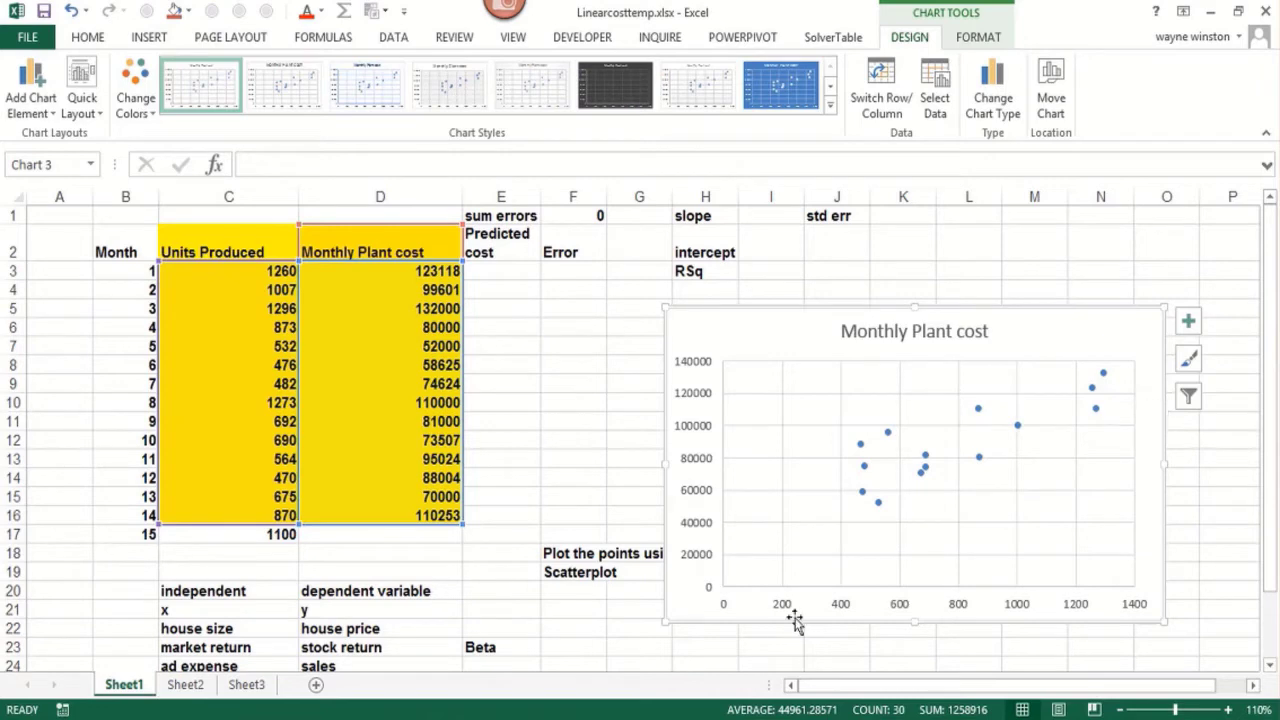
Step: Enter 'Least Squares line' in H23 and 'minimizes sum of squared errors' in H24
{"action": "left_click", "coordinate": [686, 652]}
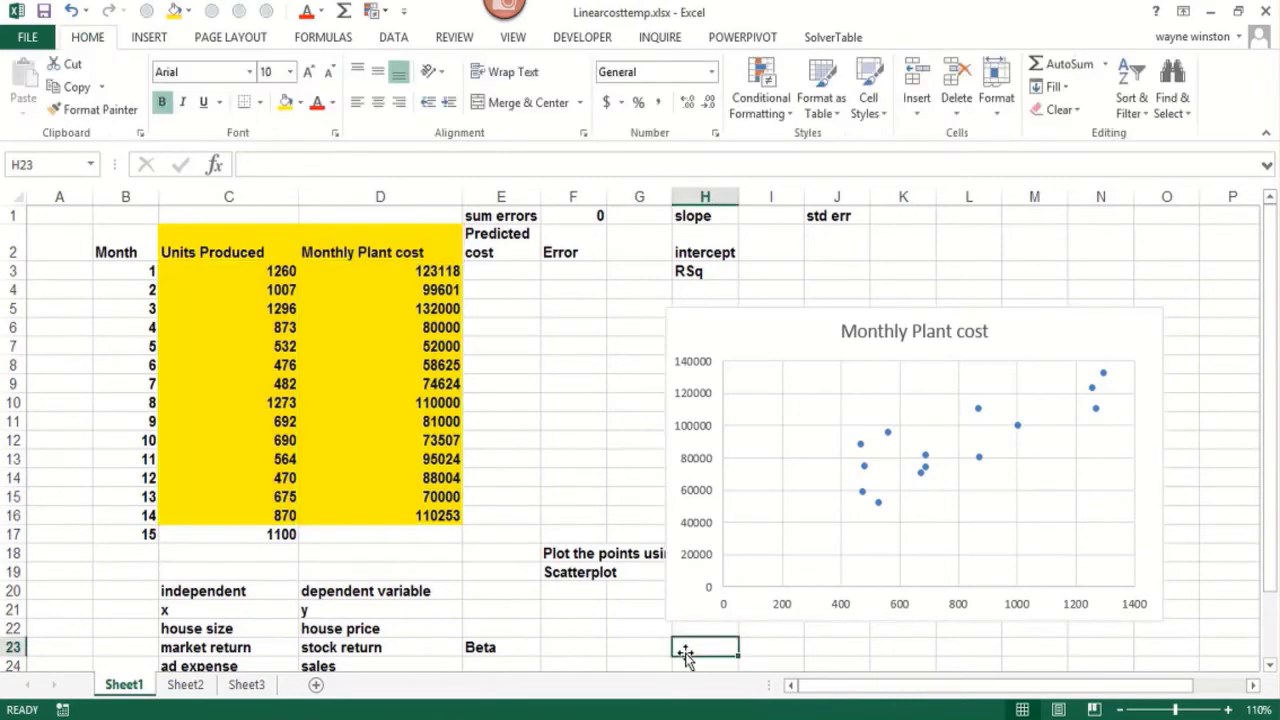
{"action": "type", "text": "Least "}
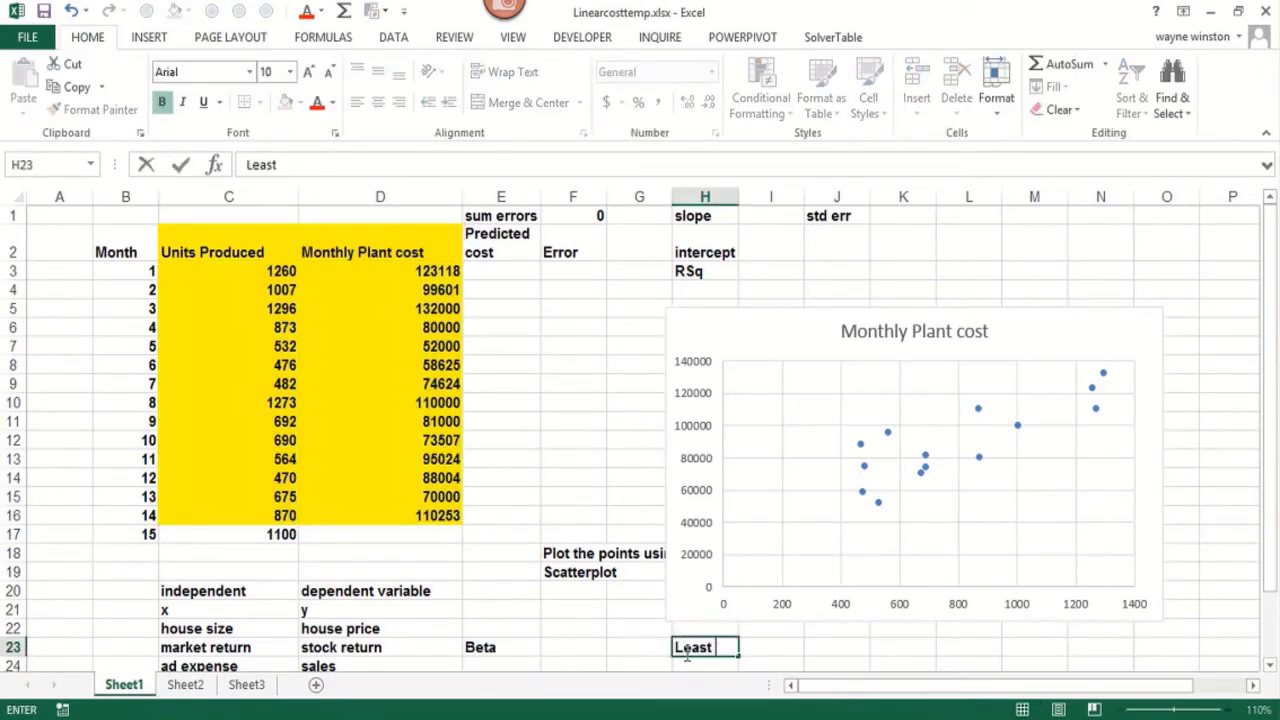
{"action": "type", "text": "Sqaures"}
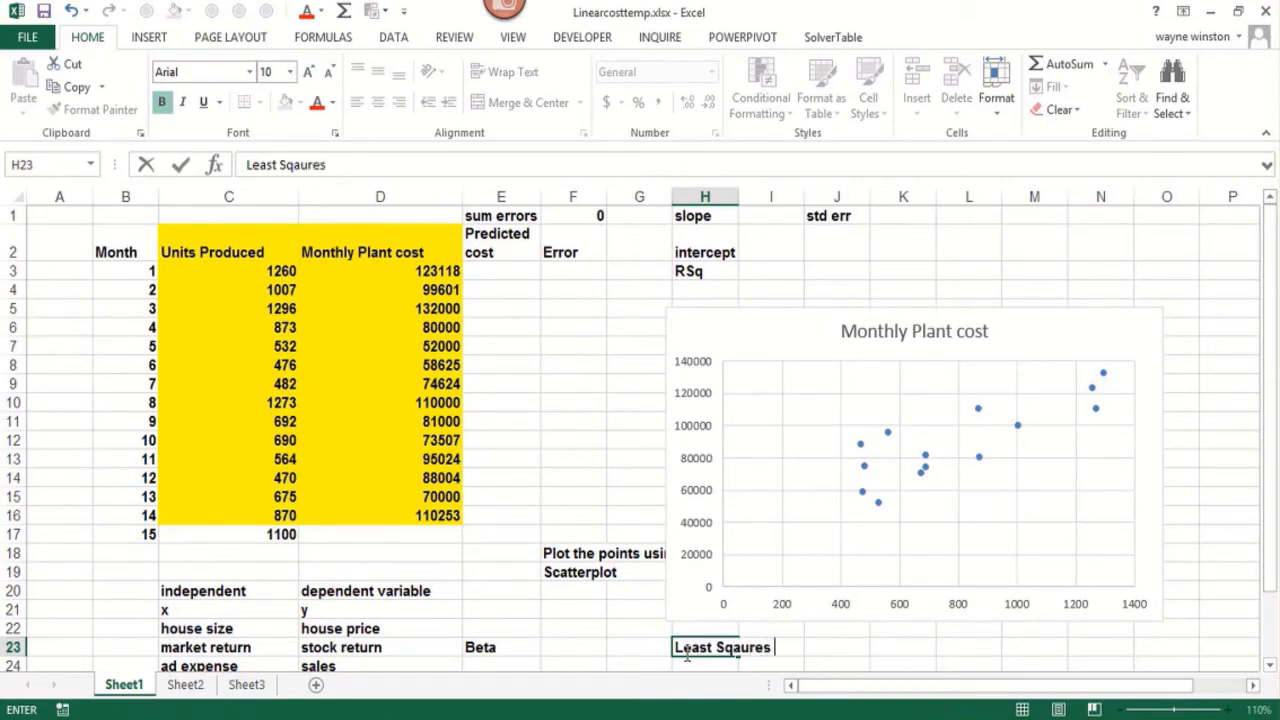
{"action": "key", "text": "BackSpace"}
{"action": "key", "text": "BackSpace"}
{"action": "key", "text": "BackSpace"}
{"action": "key", "text": "BackSpace"}
{"action": "key", "text": "BackSpace"}
{"action": "type", "text": "uares line"}
{"action": "key", "text": "Return"}
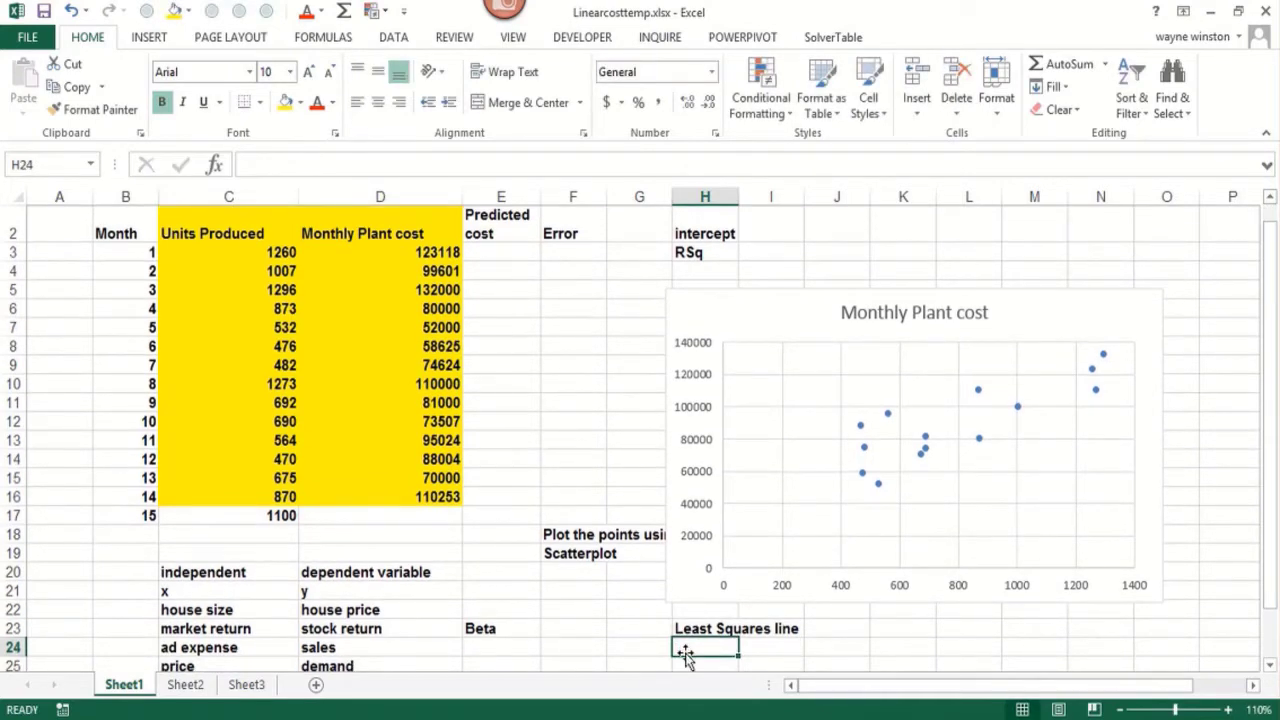
{"action": "type", "text": "mine"}
{"action": "key", "text": "BackSpace"}
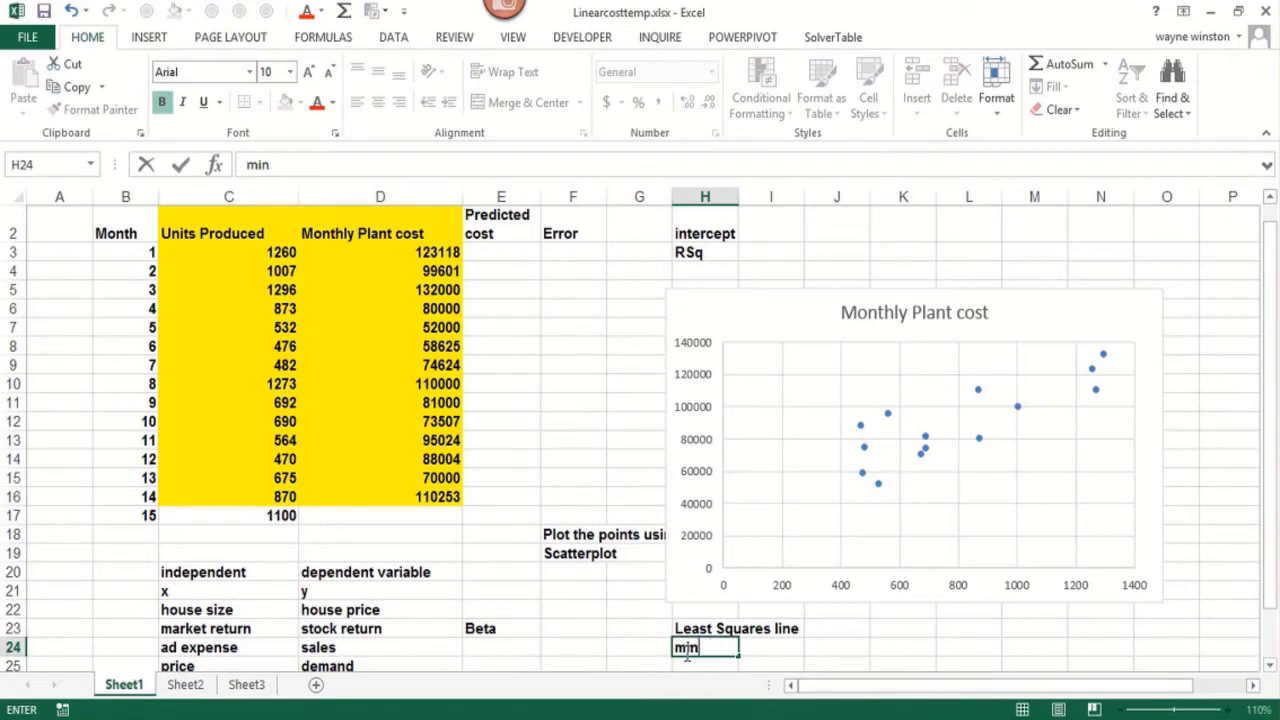
{"action": "type", "text": "imizes s"}
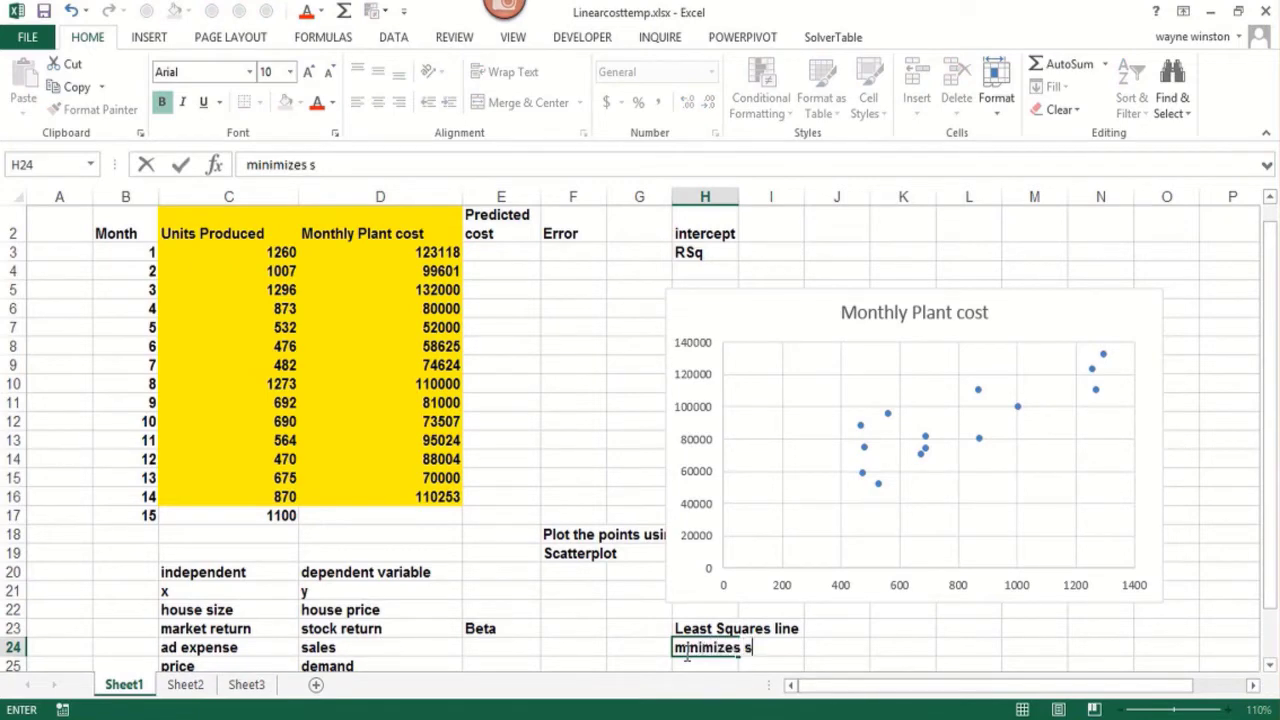
{"action": "type", "text": "um of sq"}
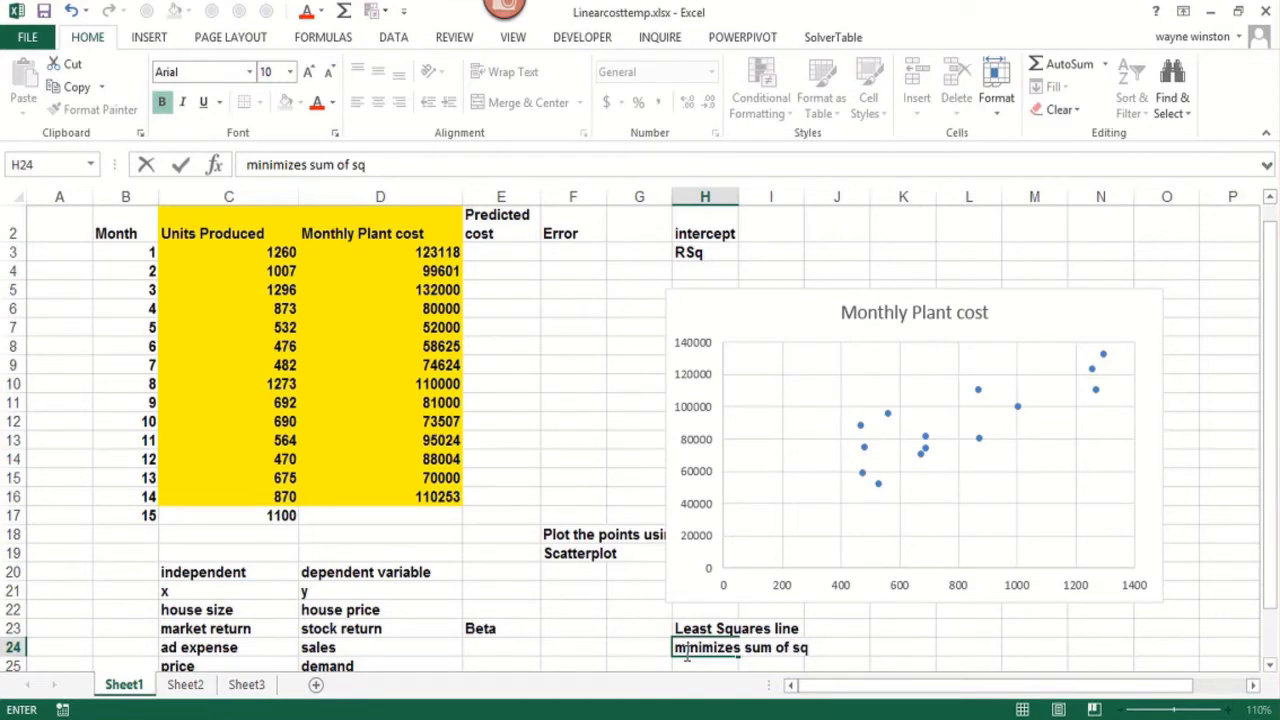
{"action": "type", "text": "uared error"}
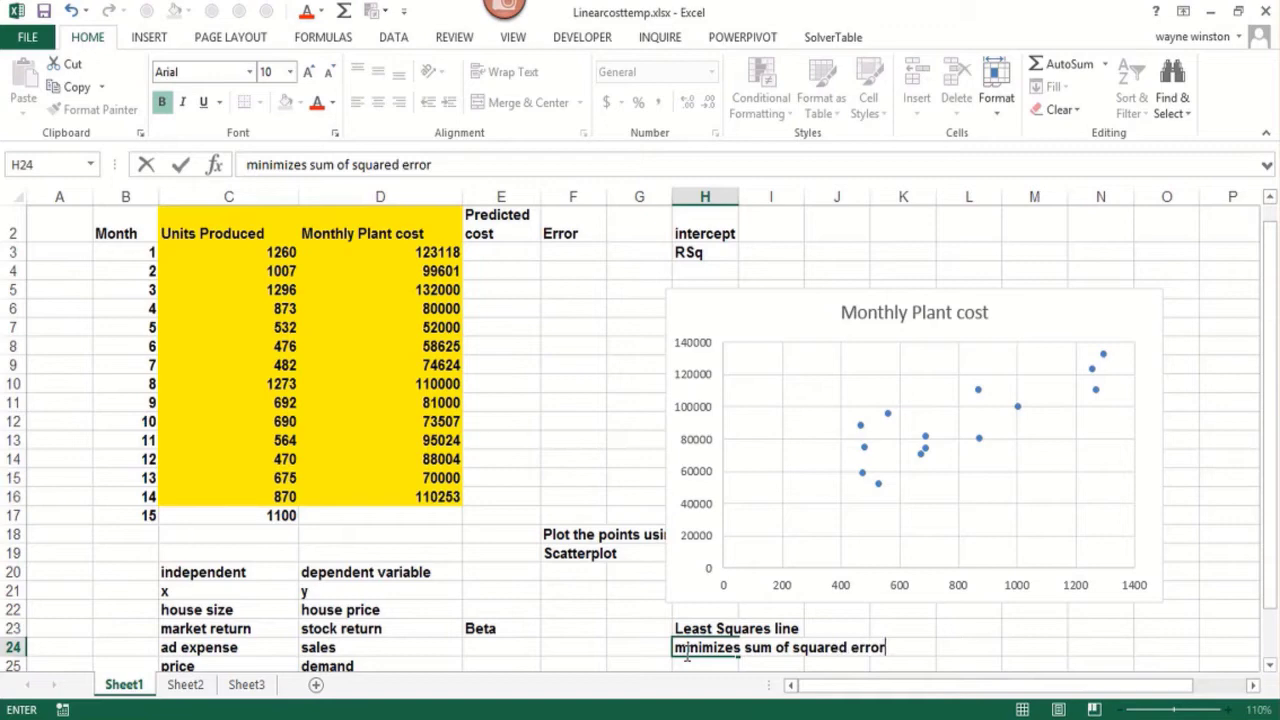
{"action": "type", "text": "s"}
{"action": "key", "text": "Return"}
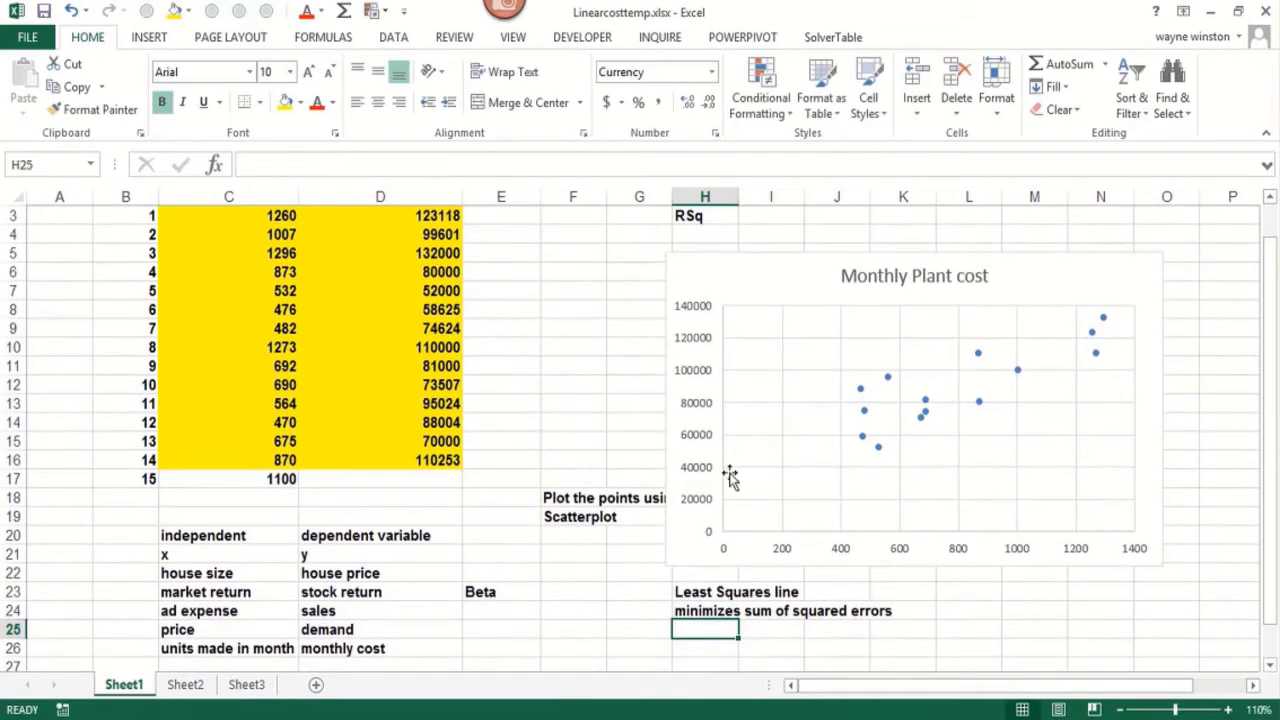
Step: Add a linear trendline showing y = 64.269x + 37894 and R² = 0.6882, then select that label
{"action": "right_click", "coordinate": [922, 421]}
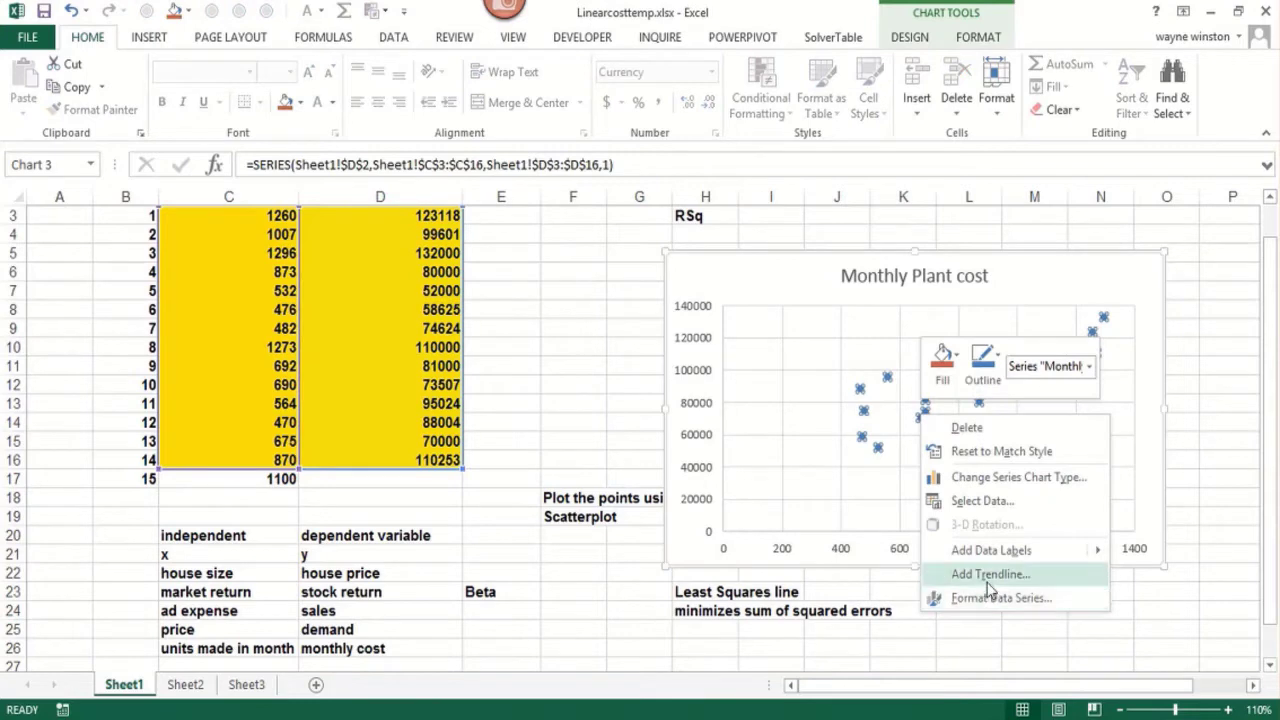
{"action": "left_click", "coordinate": [987, 578]}
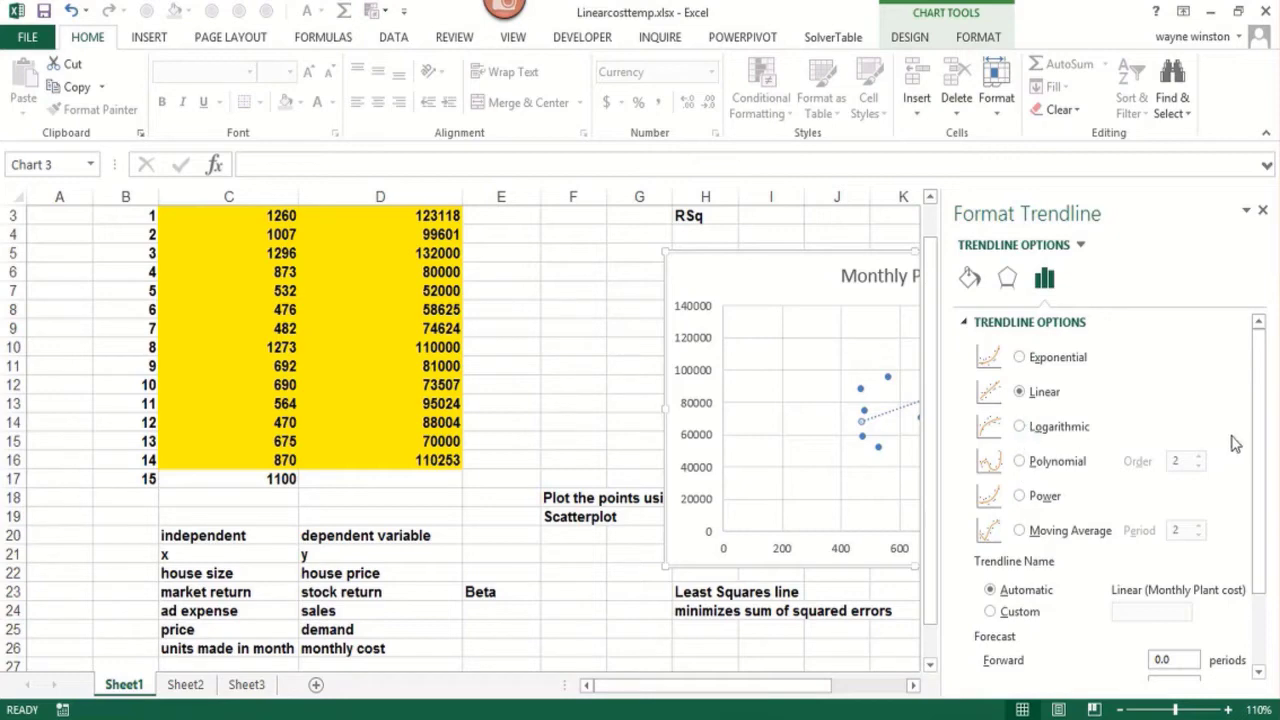
{"action": "left_click_drag", "start_coordinate": [1258, 478], "coordinate": [1258, 546]}
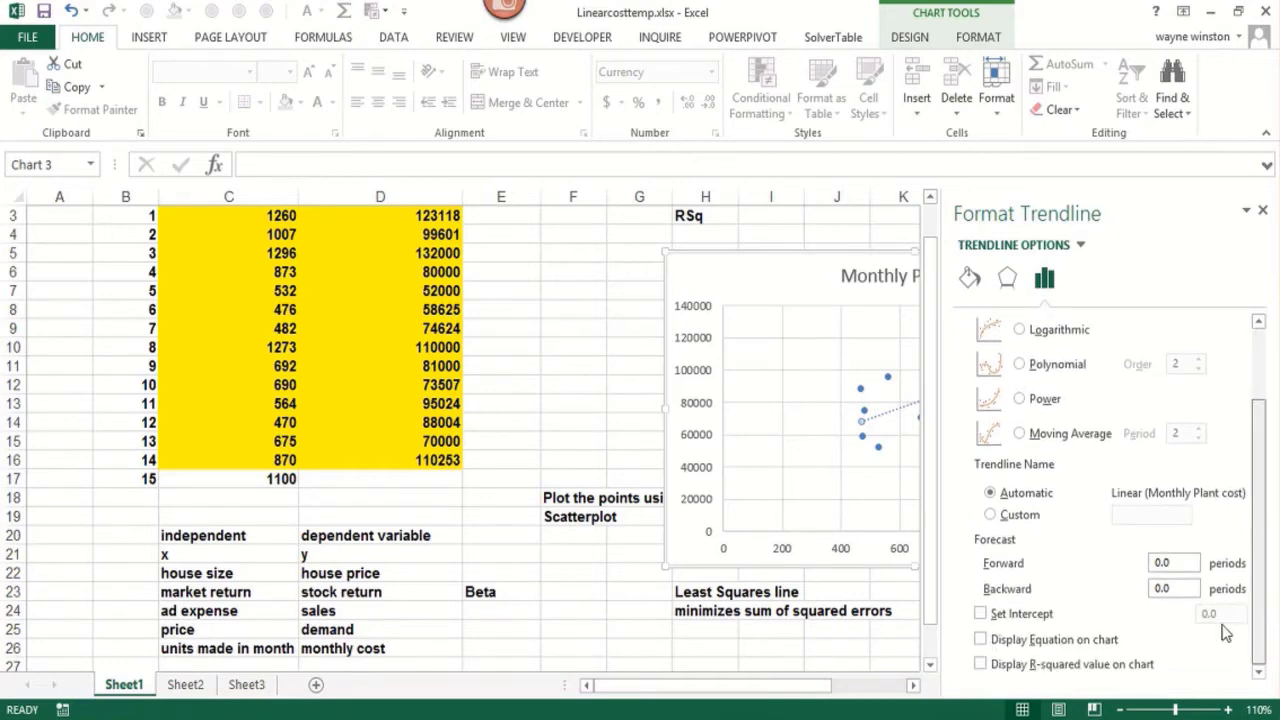
{"action": "left_click", "coordinate": [980, 639]}
{"action": "left_click", "coordinate": [980, 664]}
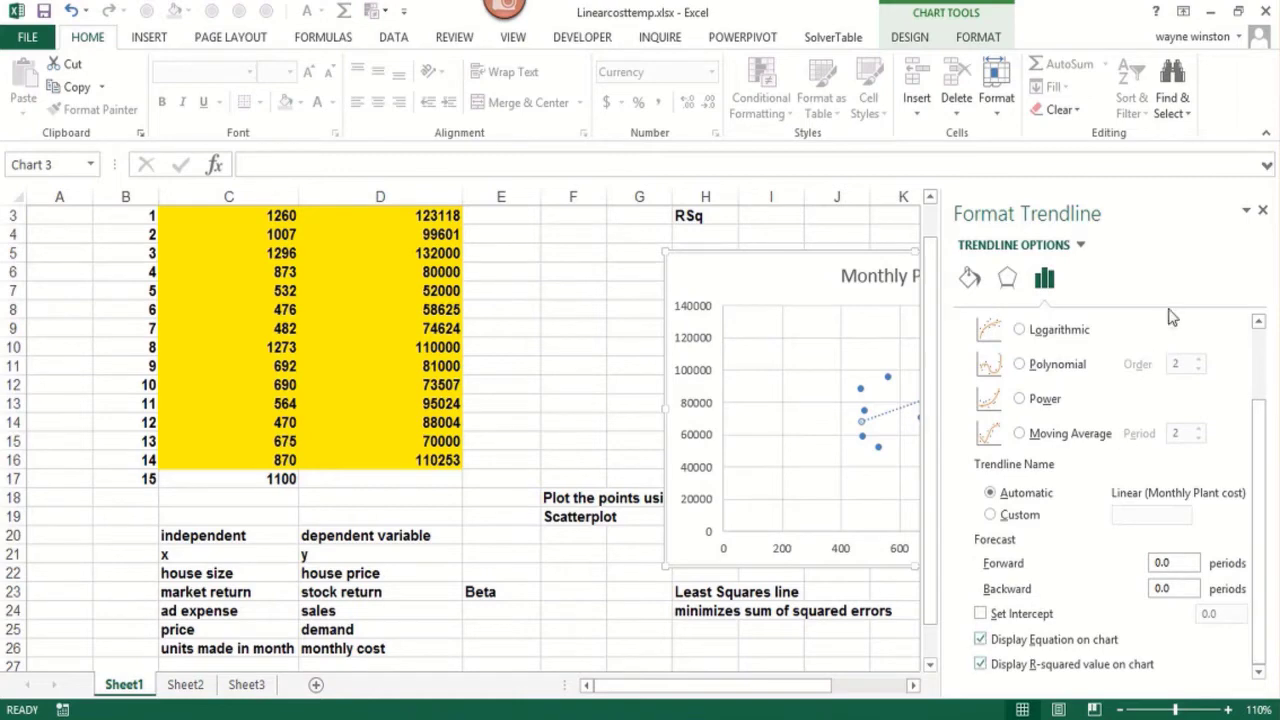
{"action": "left_click", "coordinate": [1262, 210]}
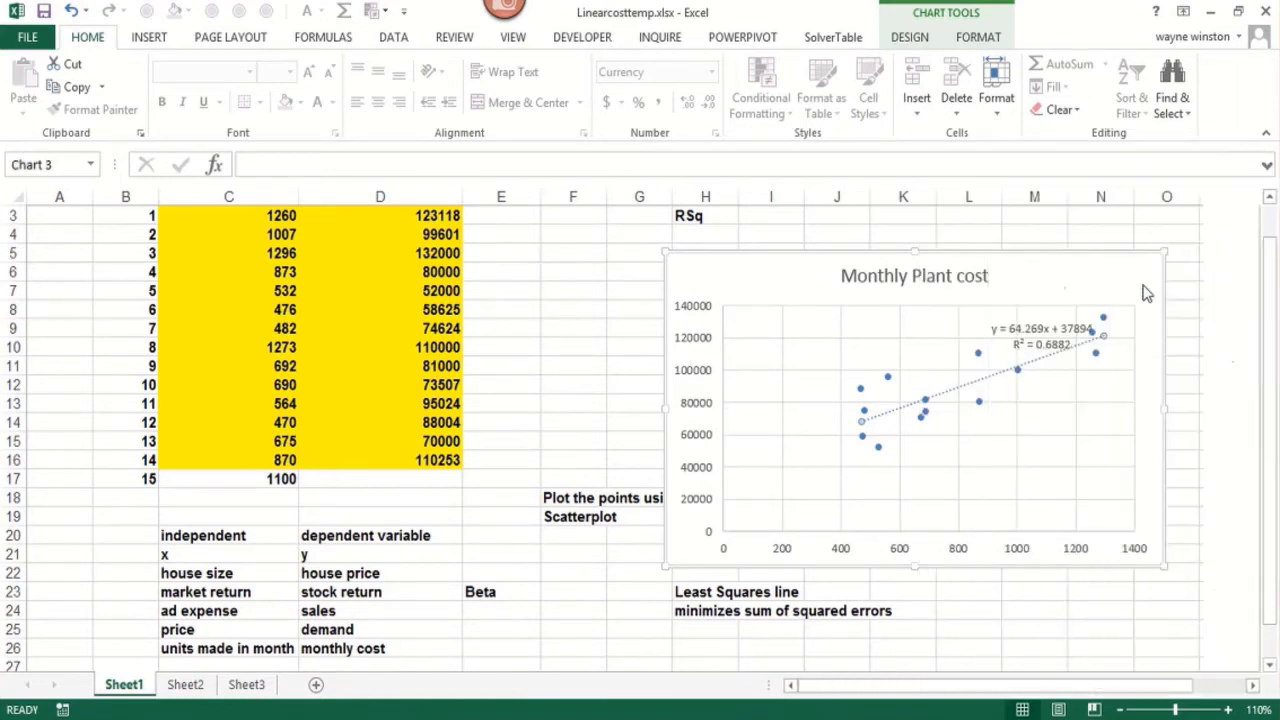
{"action": "left_click", "coordinate": [993, 330]}
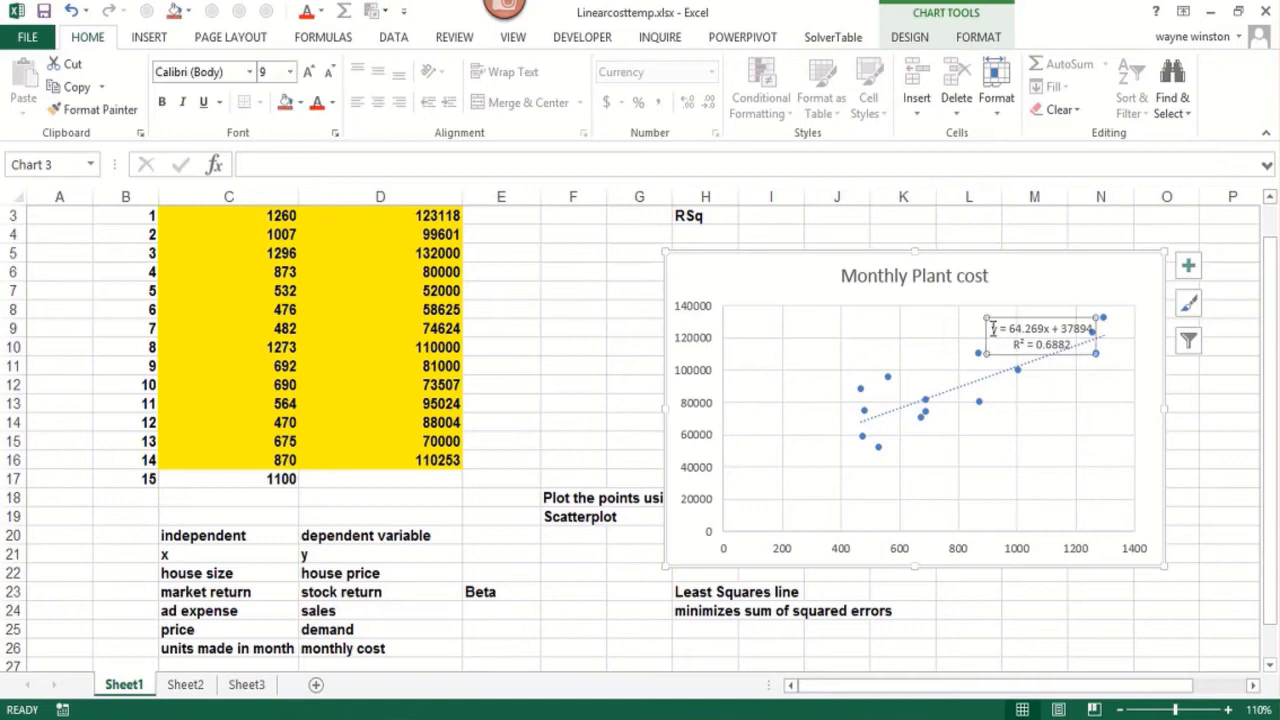
{"action": "left_click", "coordinate": [1002, 333]}
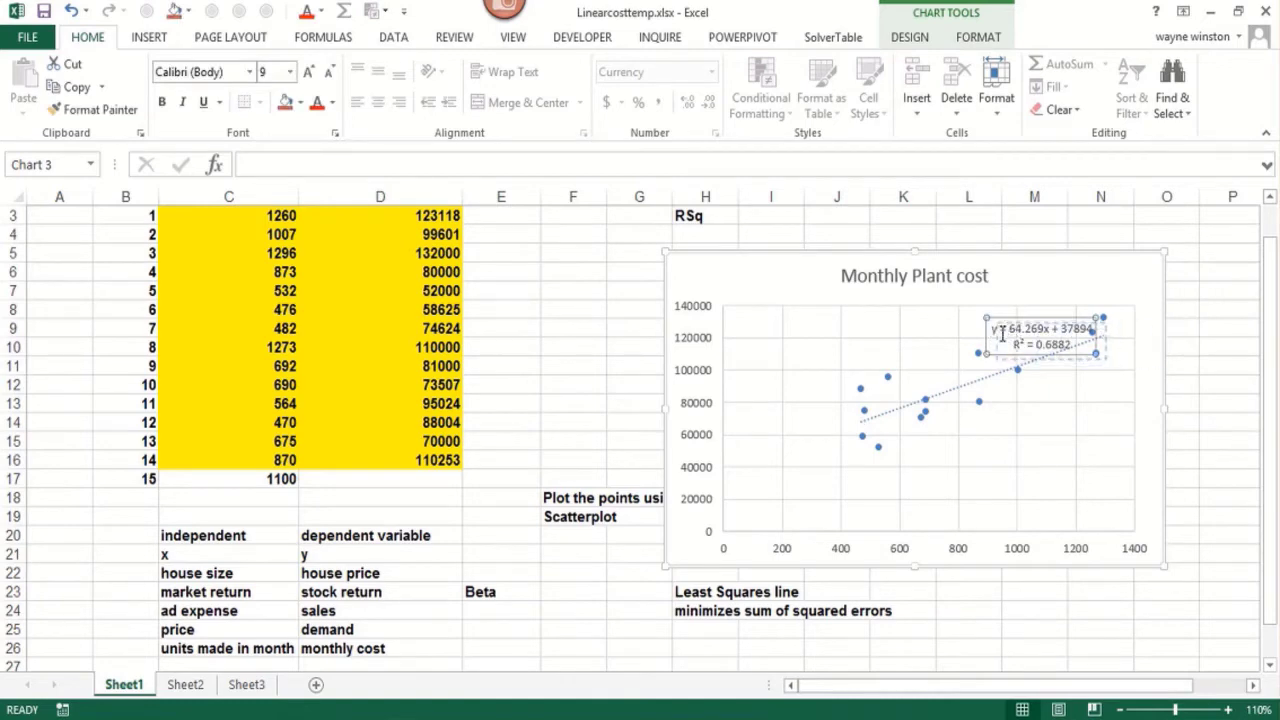
{"action": "left_click", "coordinate": [998, 329]}
Step: Set the trendline equation label's text to font size 15
{"action": "left_click_drag", "start_coordinate": [1003, 333], "coordinate": [1092, 357]}
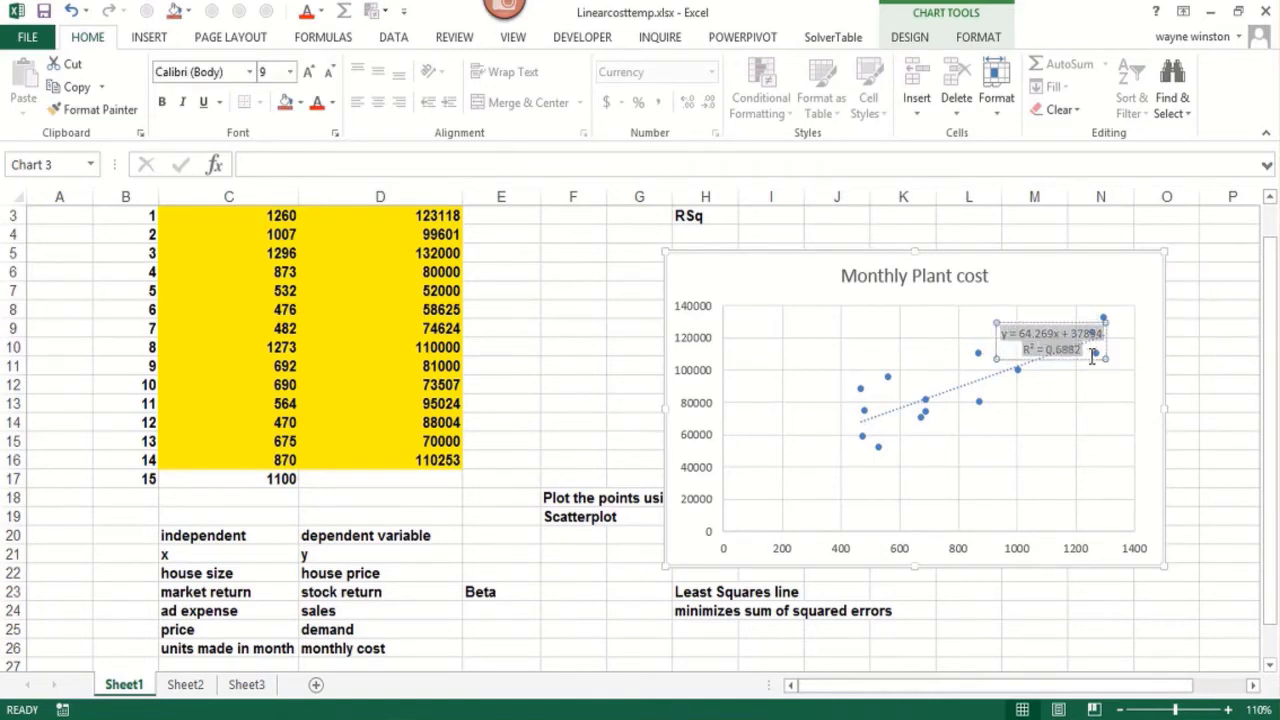
{"action": "key", "text": "ctrl+shift+f"}
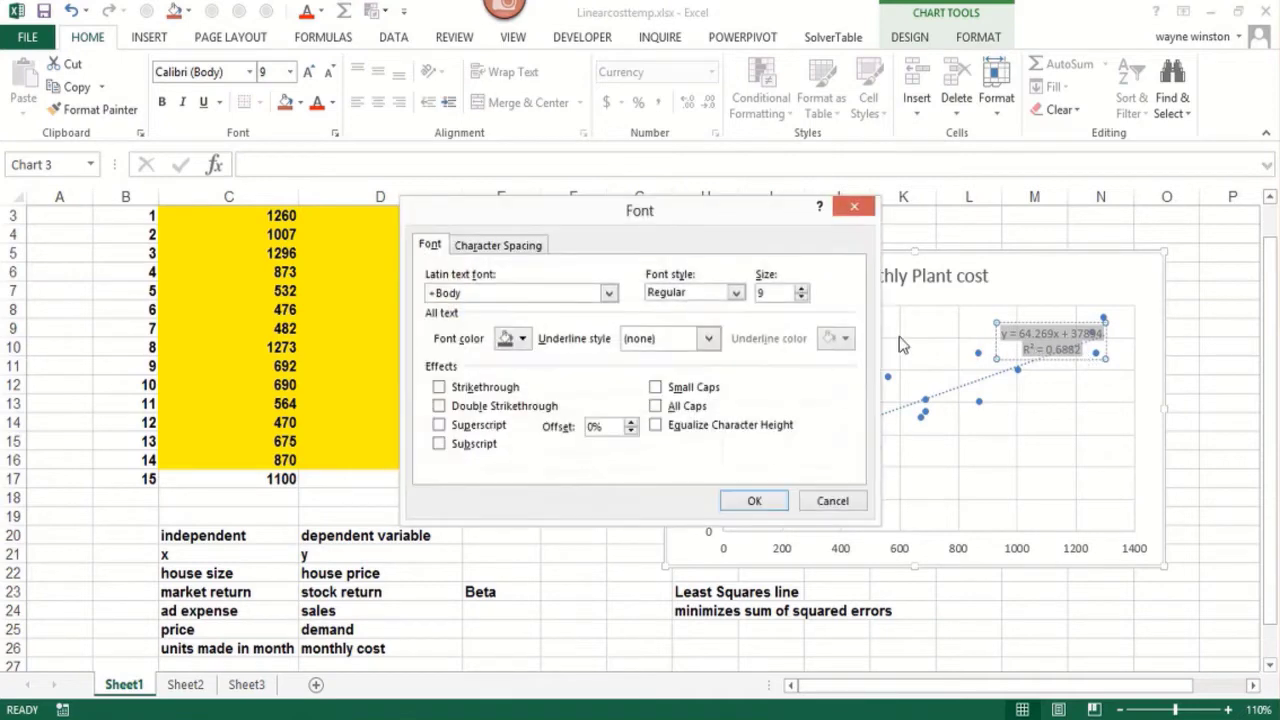
{"action": "double_click", "coordinate": [762, 292]}
{"action": "type", "text": "15"}
{"action": "key", "text": "Return"}
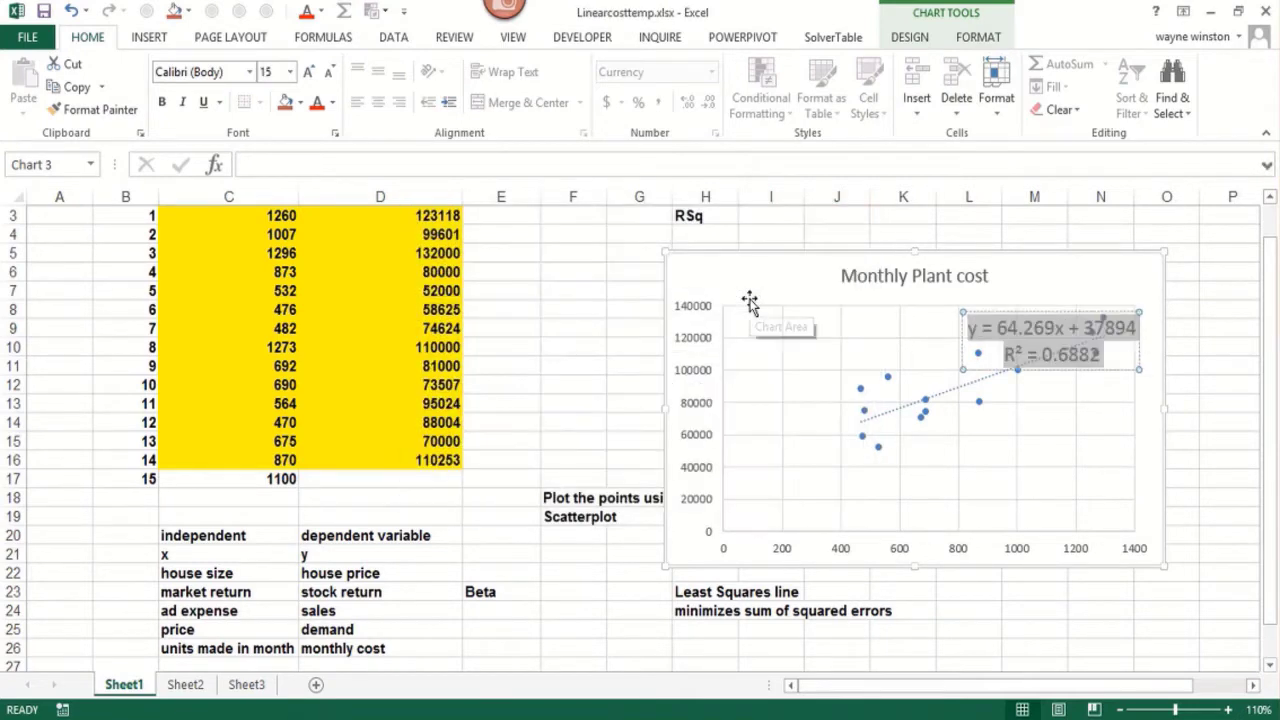
{"action": "mouse_move", "coordinate": [975, 322]}
{"action": "left_mouse_down"}
{"action": "mouse_move", "coordinate": [829, 317]}
{"action": "mouse_move", "coordinate": [963, 322]}
{"action": "left_mouse_up"}
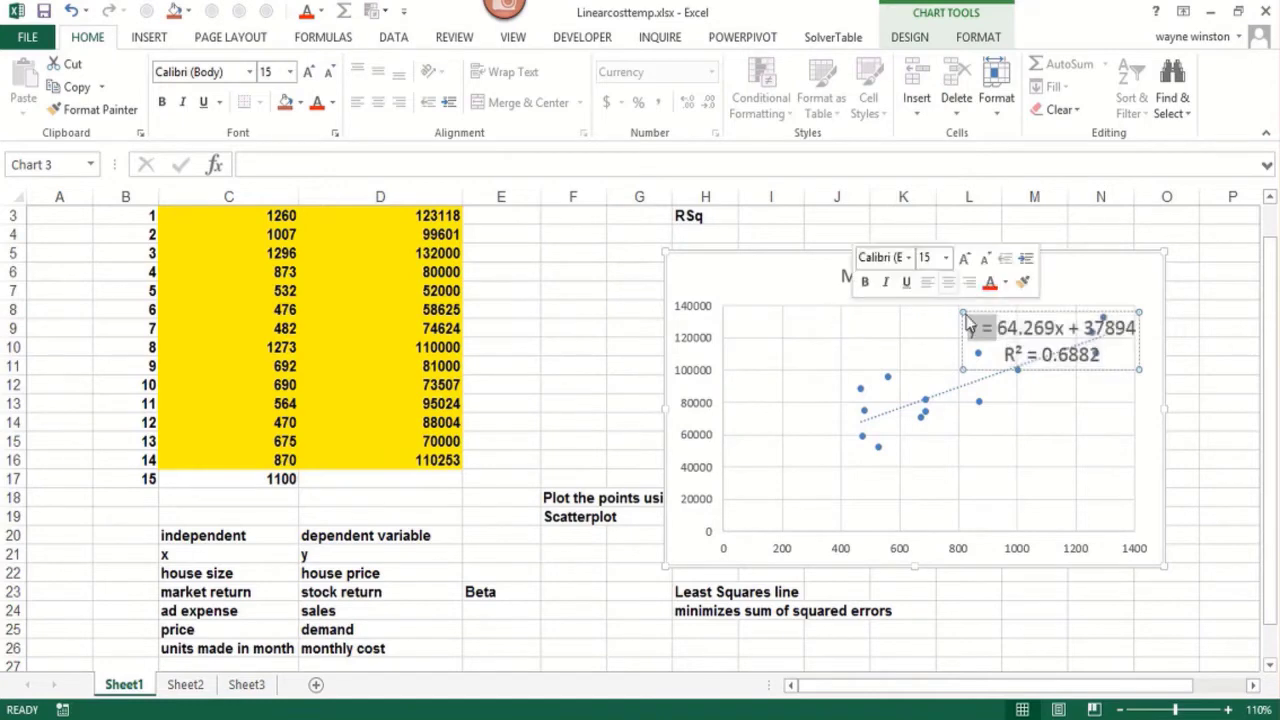
{"action": "left_click", "coordinate": [962, 320]}
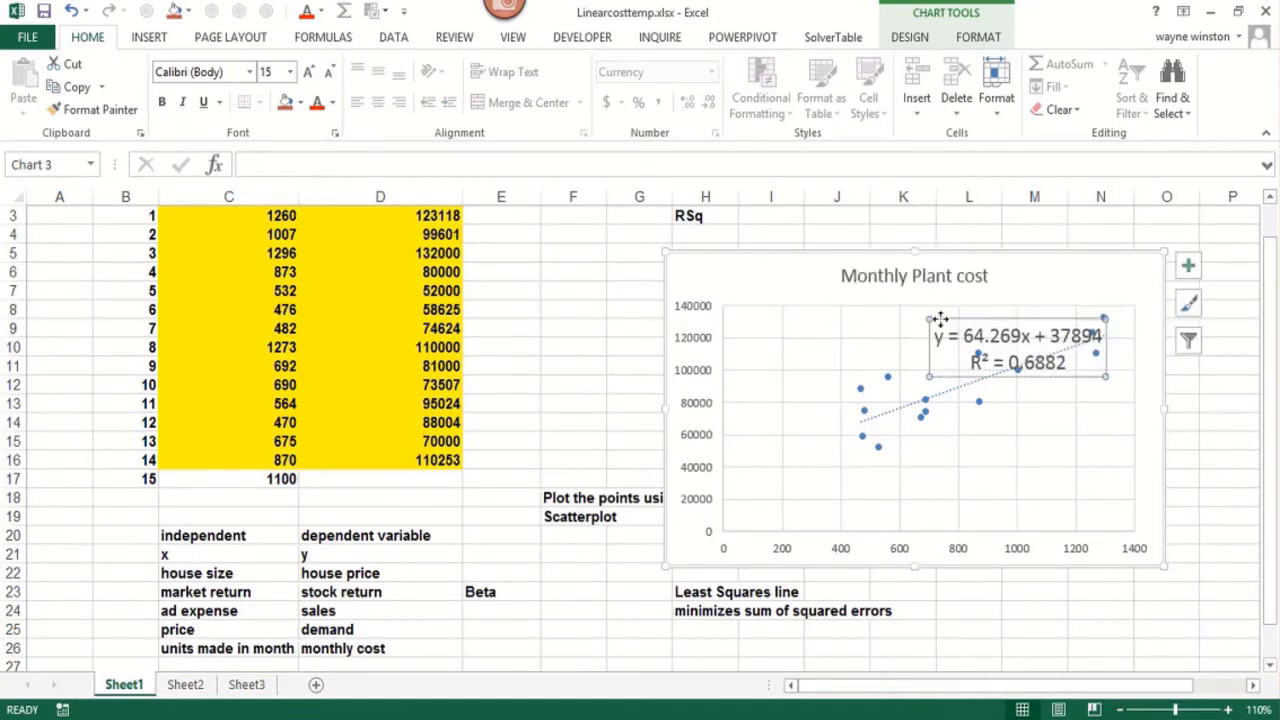
Step: Move the equation label left within the chart and reselect it
{"action": "left_click_drag", "start_coordinate": [930, 322], "coordinate": [885, 320]}
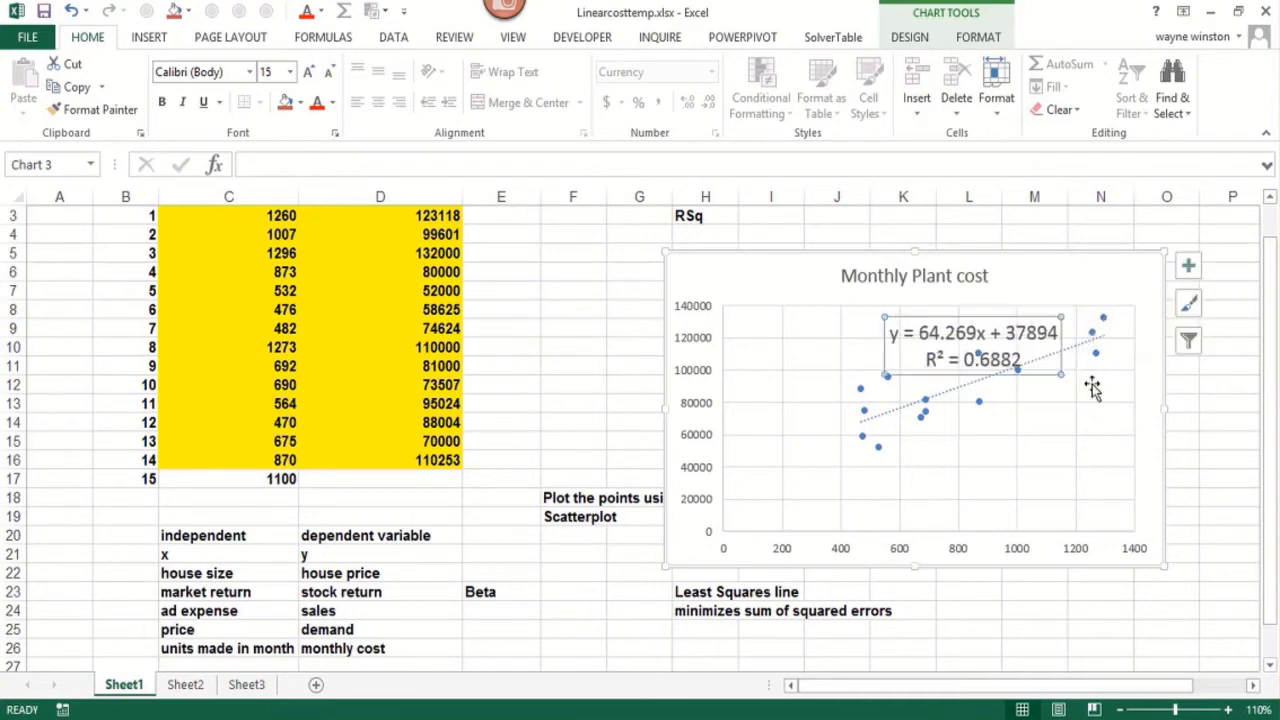
{"action": "right_click", "coordinate": [887, 318]}
{"action": "key", "text": "Escape"}
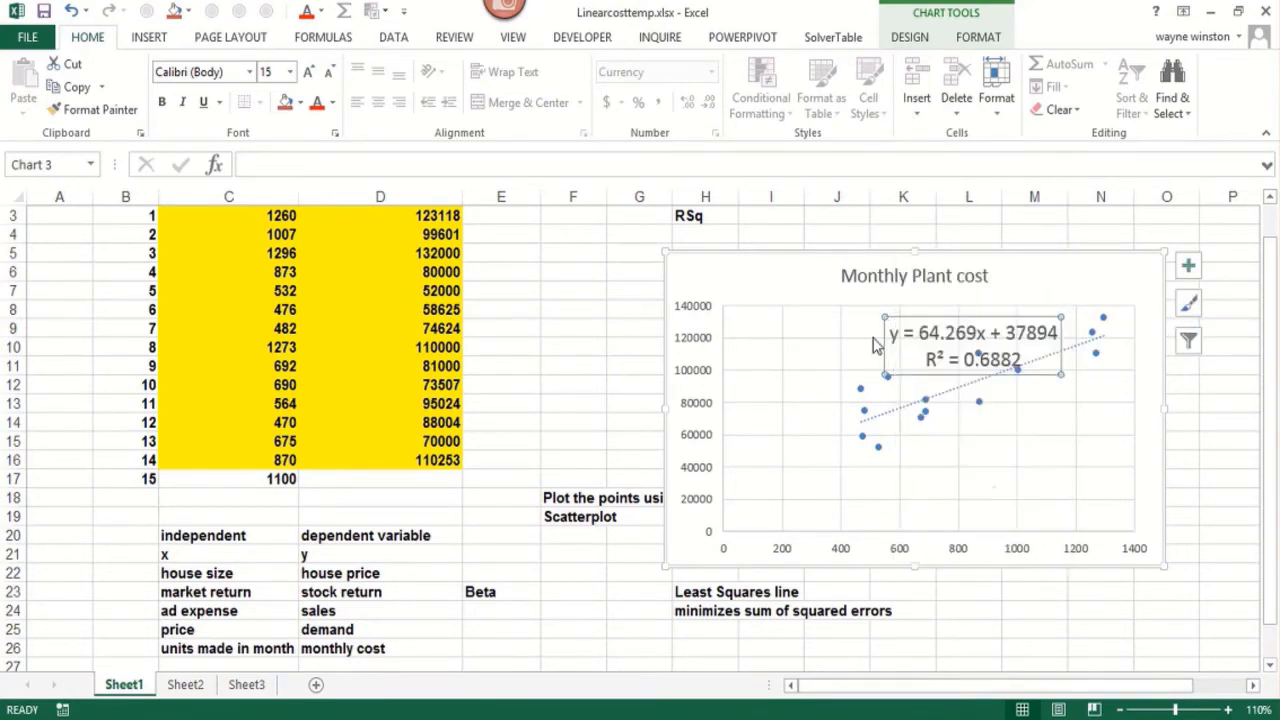
{"action": "right_click", "coordinate": [886, 322]}
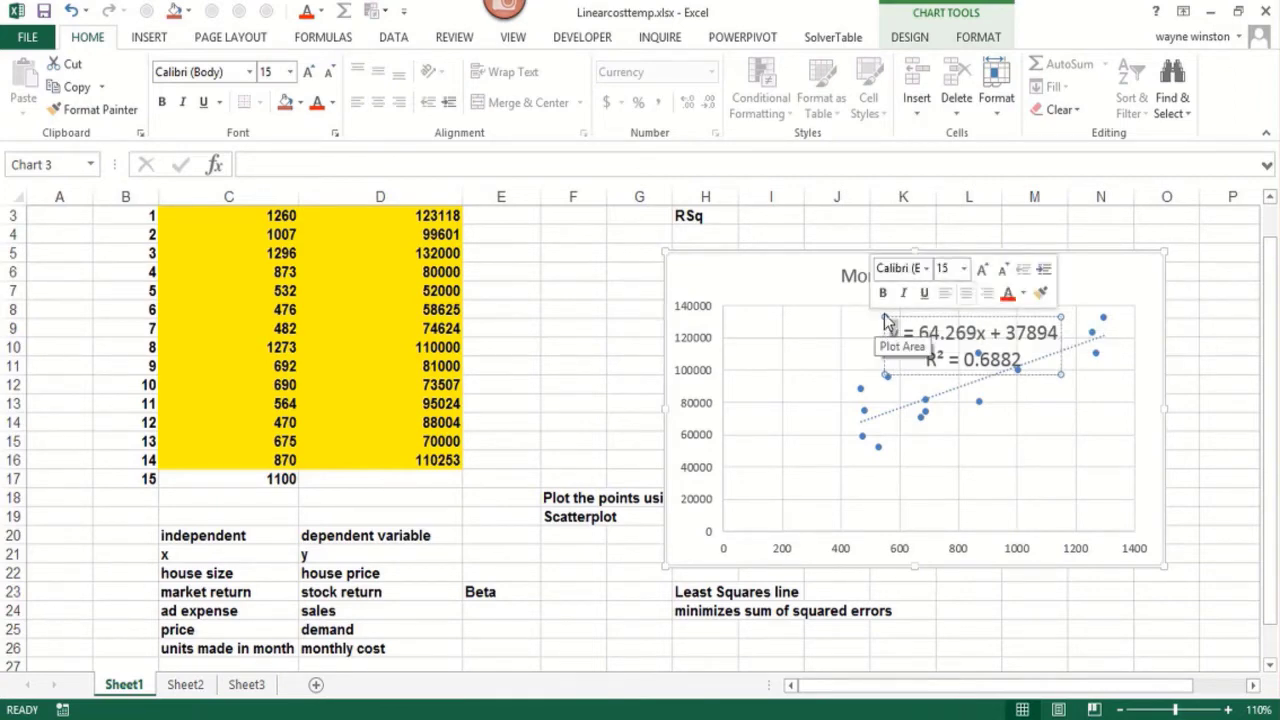
{"action": "key", "text": "Escape"}
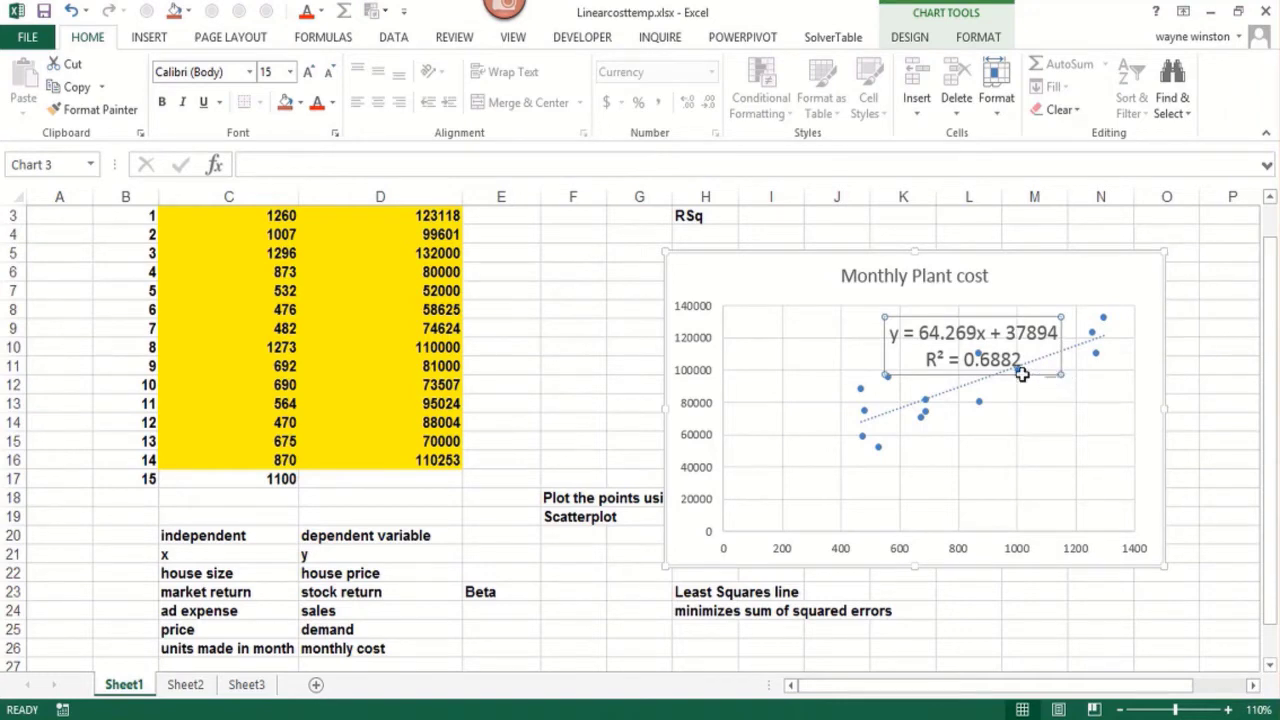
{"action": "double_click", "coordinate": [893, 333]}
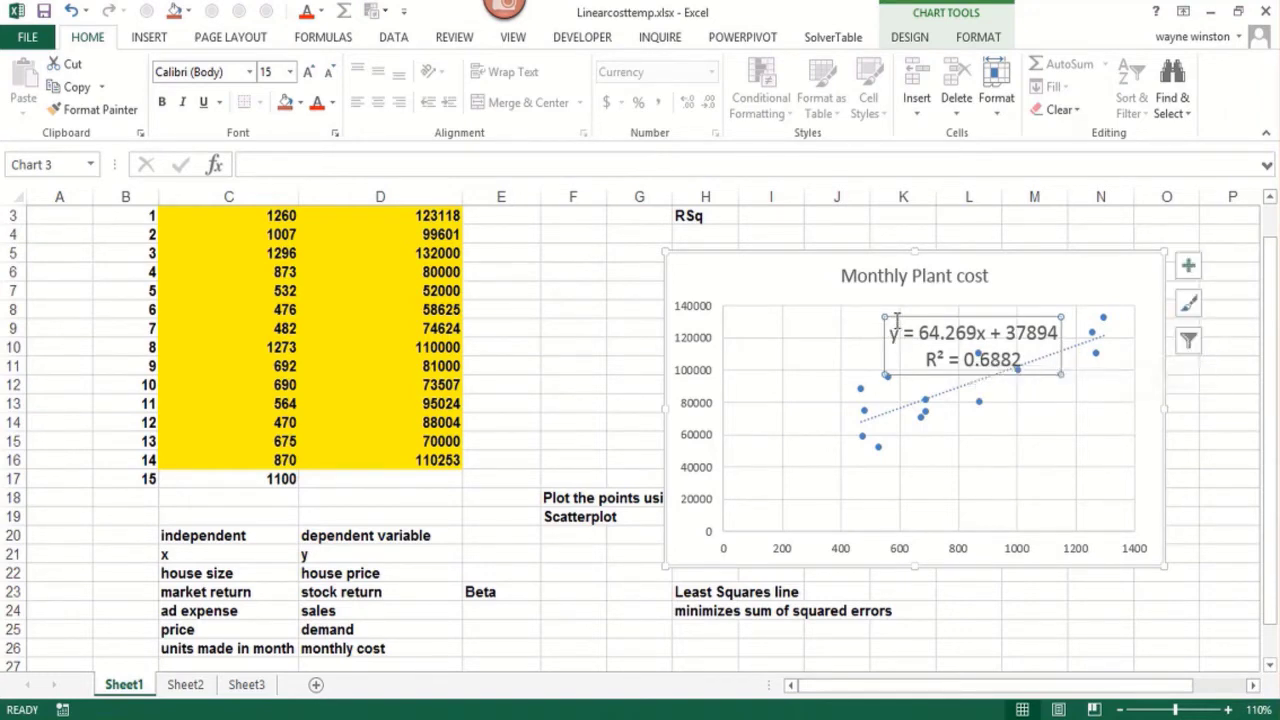
{"action": "left_click", "coordinate": [831, 288]}
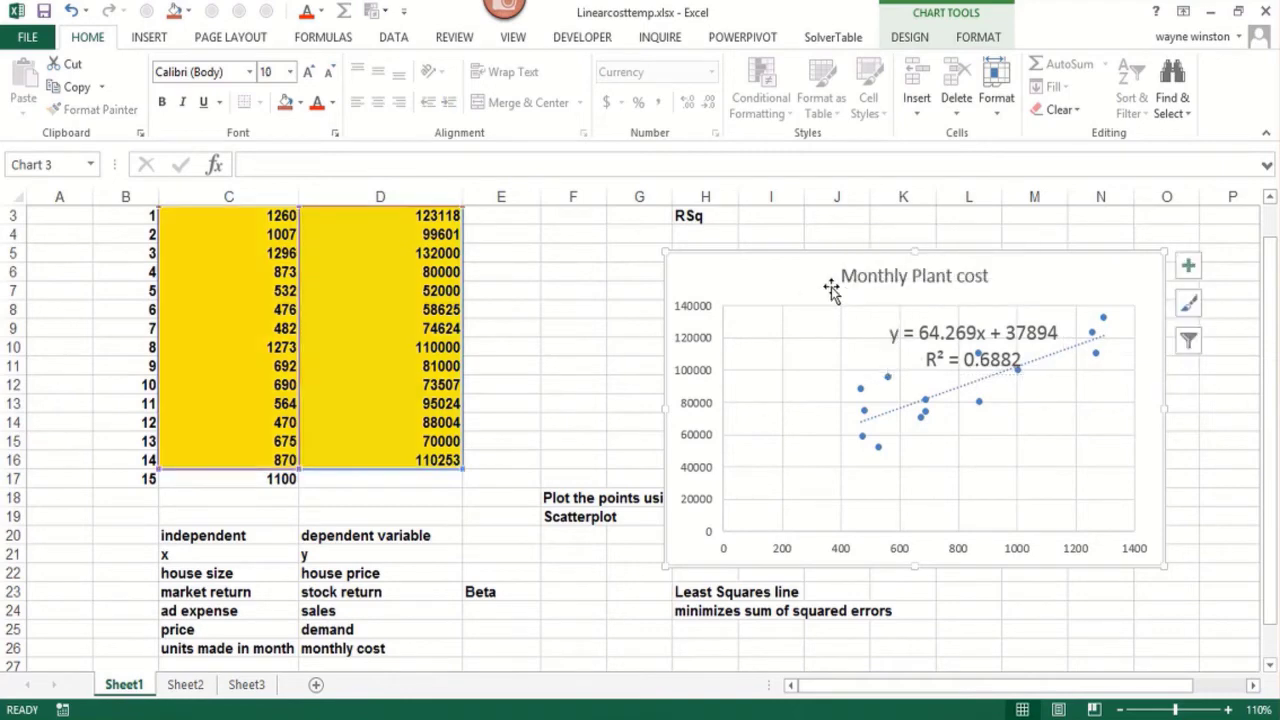
{"action": "left_click", "coordinate": [889, 327]}
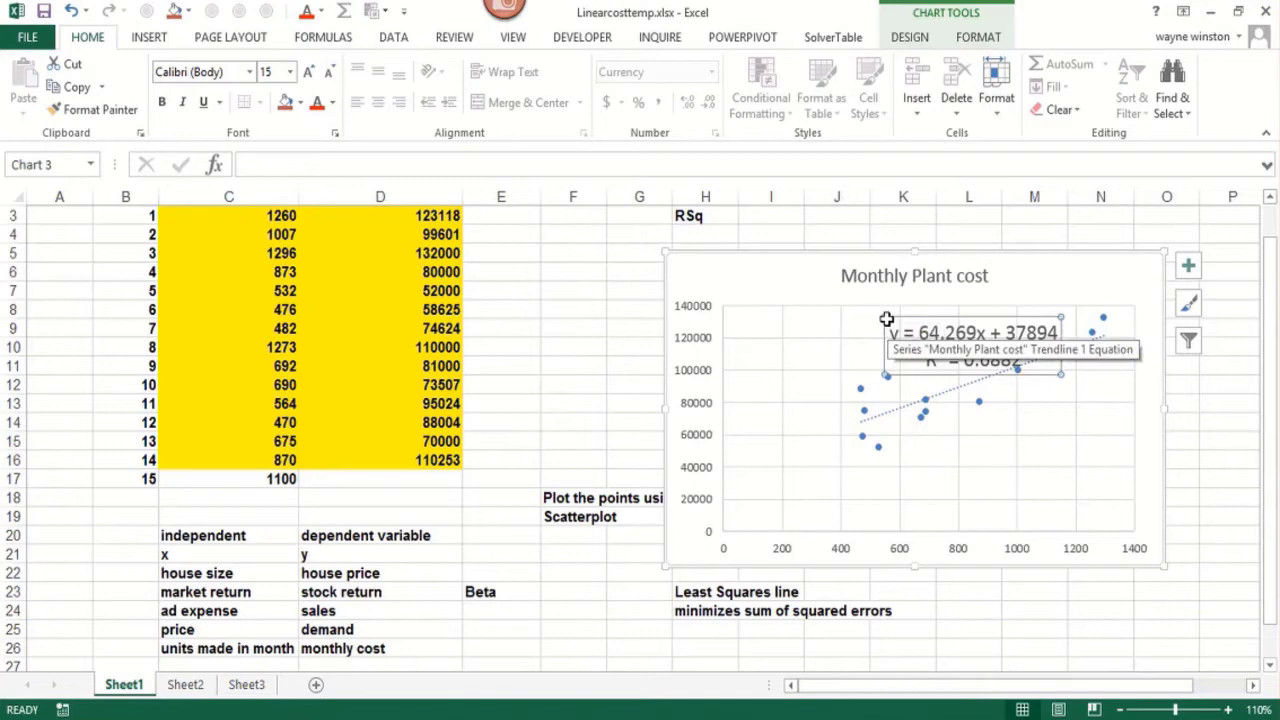
Step: Enter 'Monthly cost=64.269*unitsmade+37894' in F25 and 'y=a+bx' in F26
{"action": "left_click", "coordinate": [605, 638]}
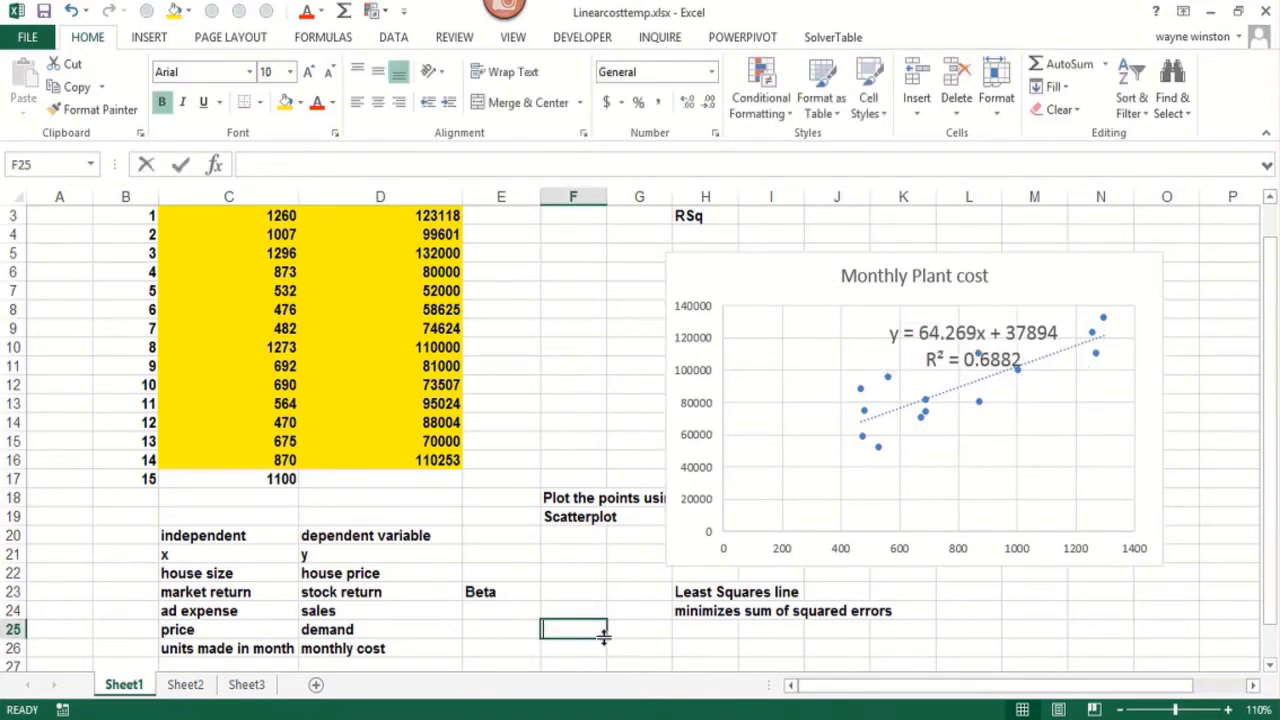
{"action": "type", "text": "Monthly cs"}
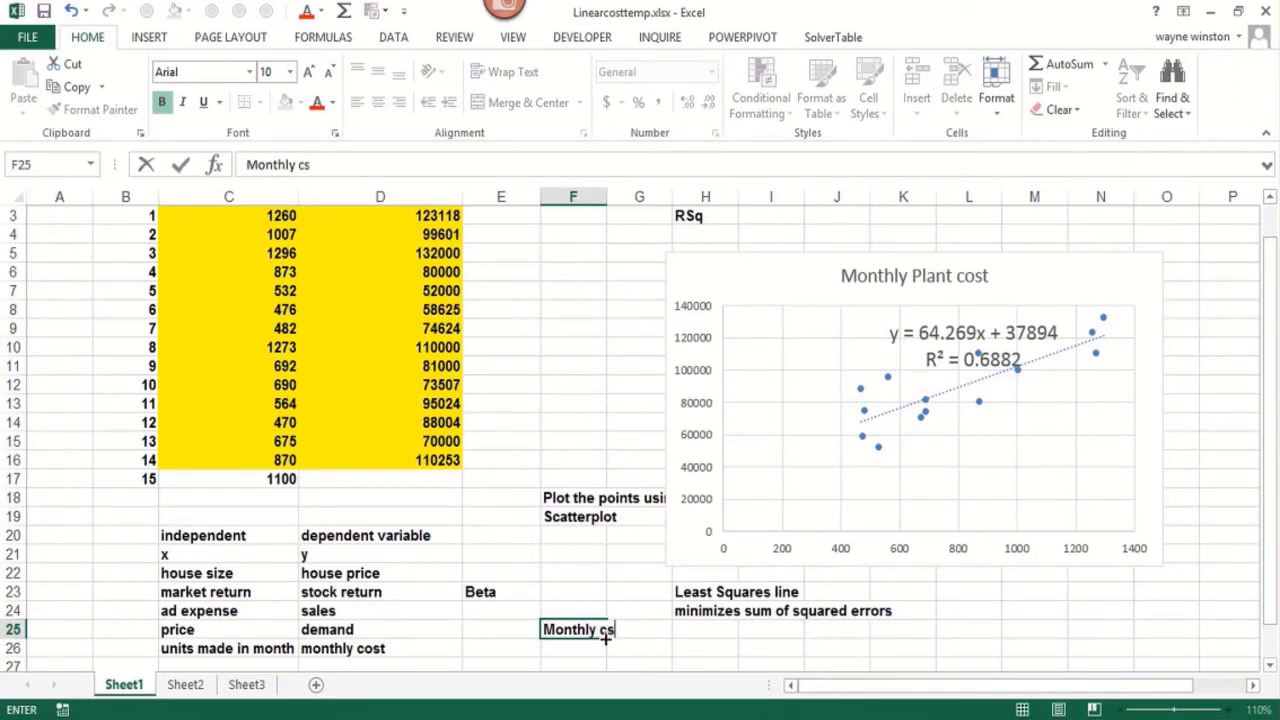
{"action": "key", "text": "BackSpace"}
{"action": "type", "text": "ost=64.269"}
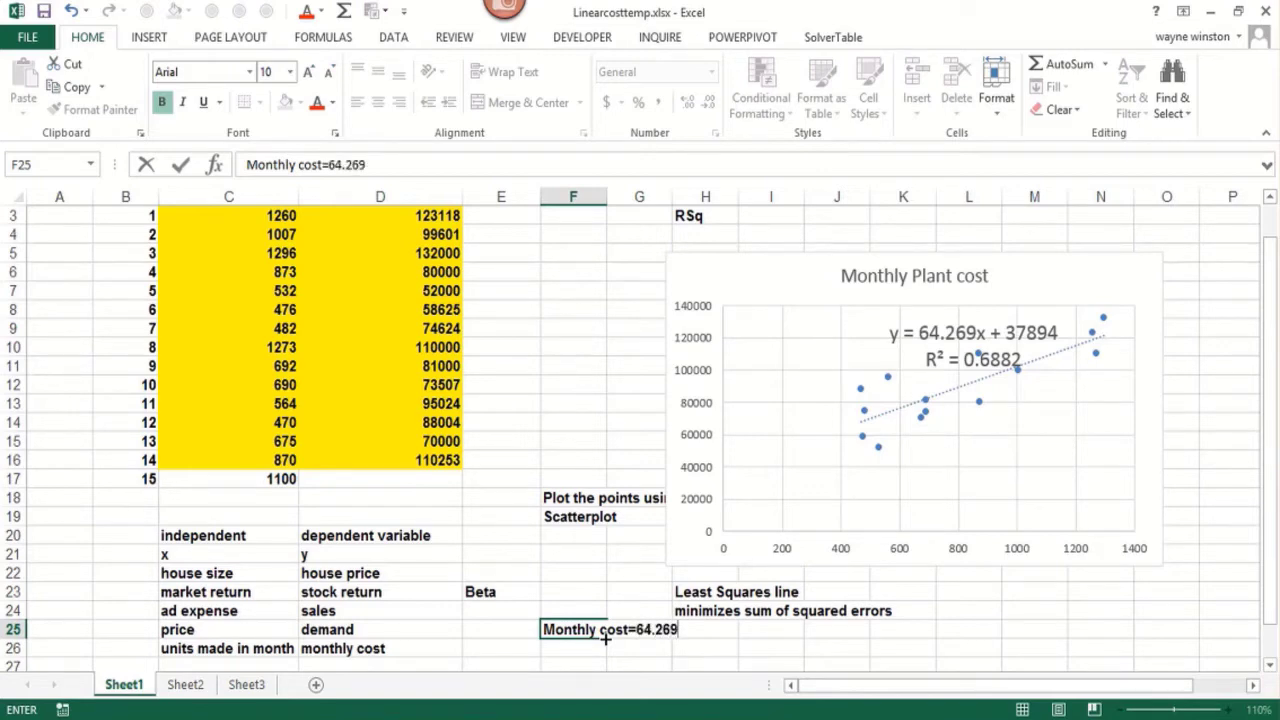
{"action": "type", "text": "*unitsmafd"}
{"action": "key", "text": "BackSpace"}
{"action": "key", "text": "BackSpace"}
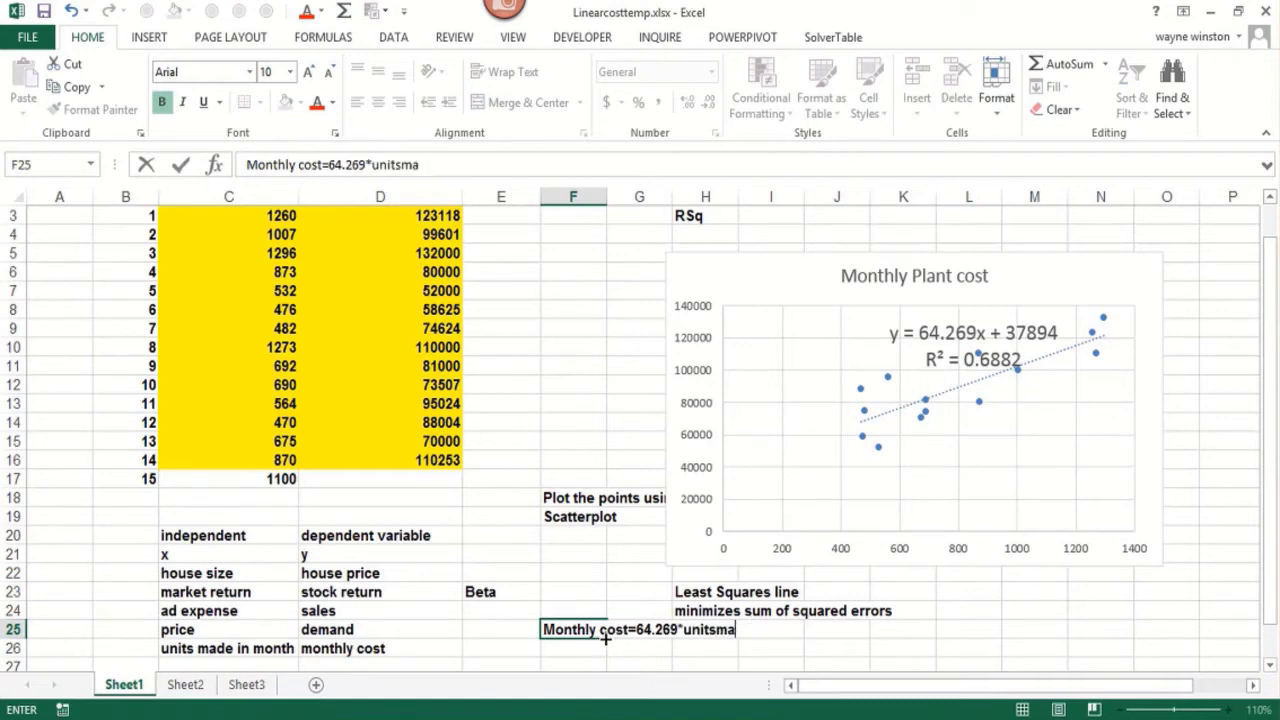
{"action": "type", "text": "de+37894"}
{"action": "key", "text": "Return"}
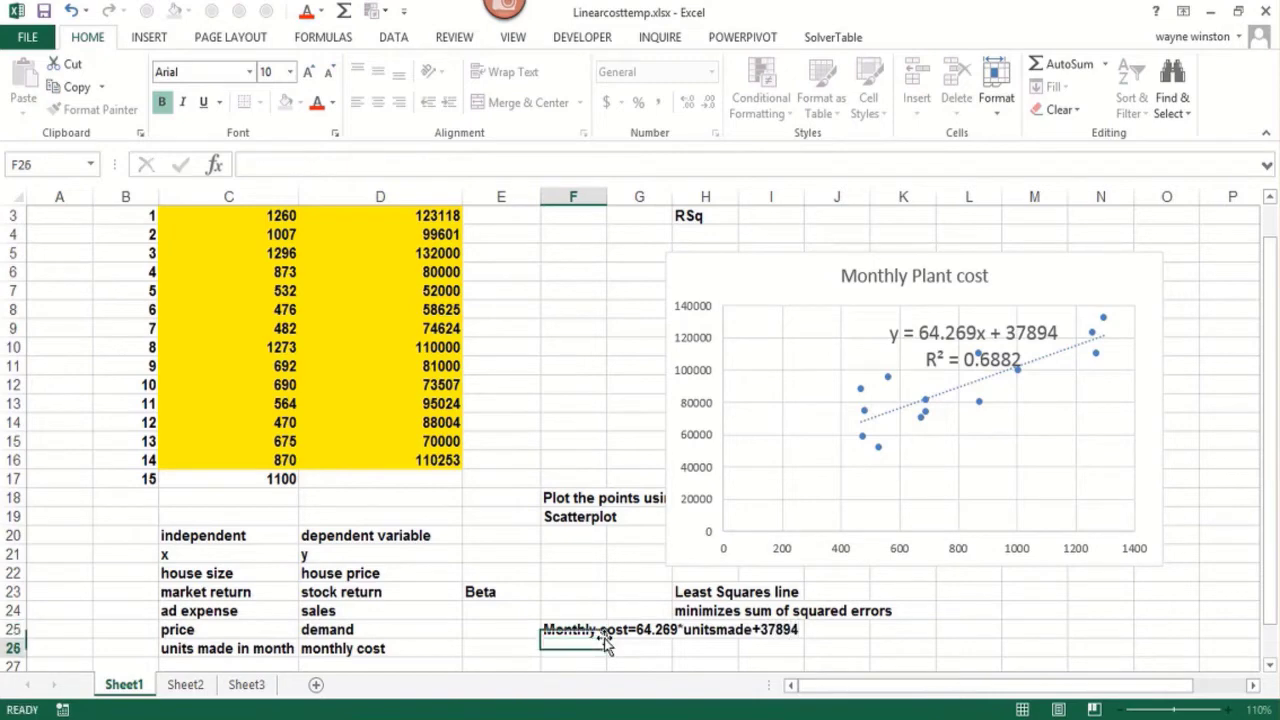
{"action": "type", "text": "y=a+bx"}
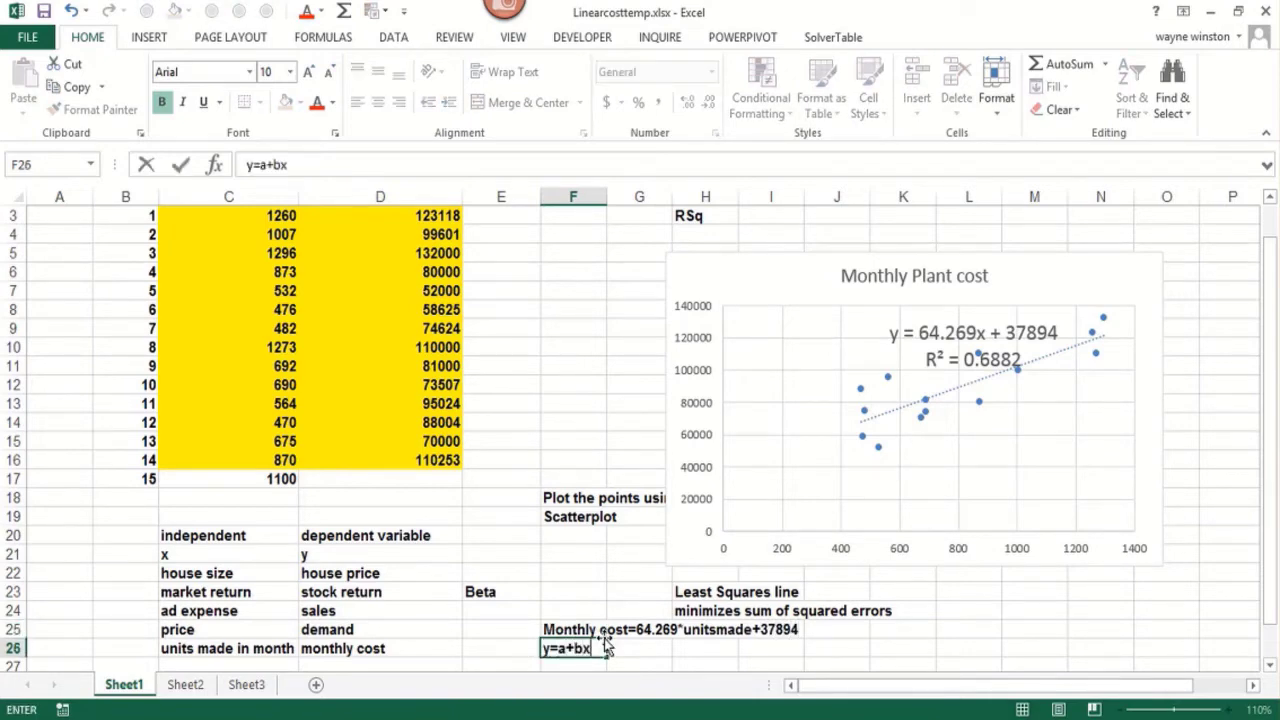
{"action": "key", "text": "Return"}
Step: Add the slope note, '$64.269=unit variable cost', '$37894=fixed cost', and begin 'RSQ or R'
{"action": "type", "text": "x"}
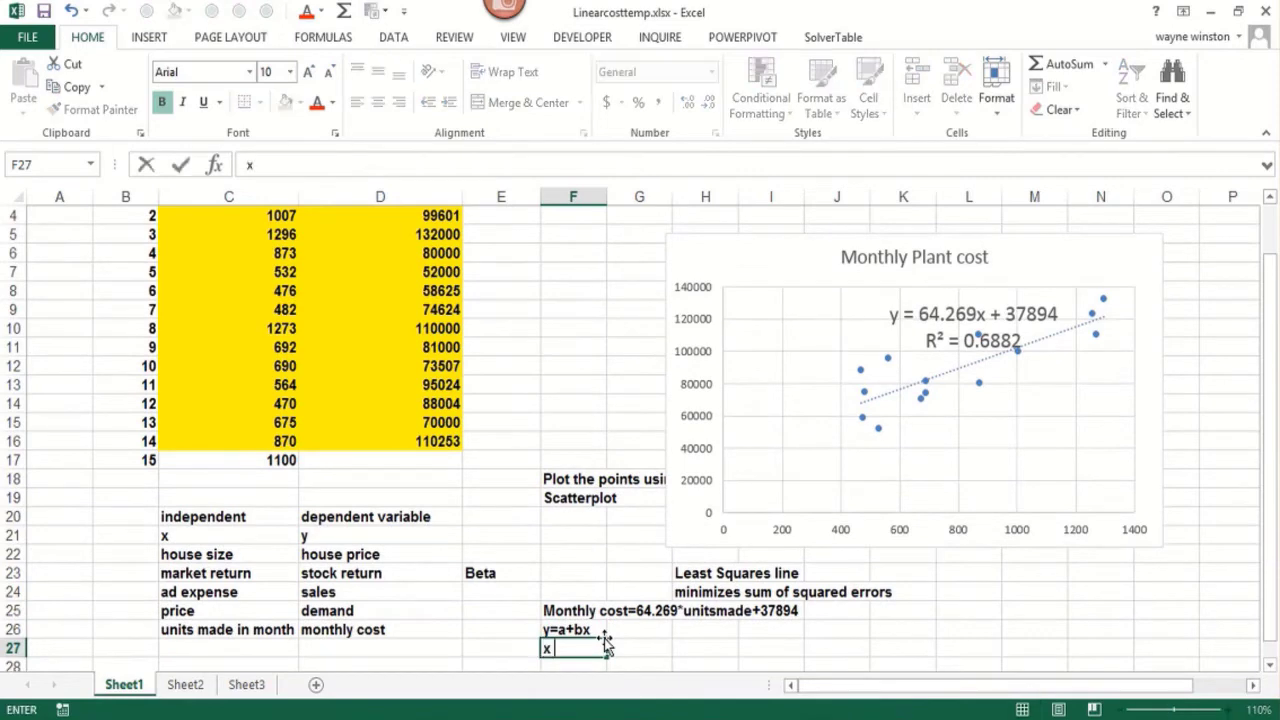
{"action": "type", "text": " up by 1 y always "}
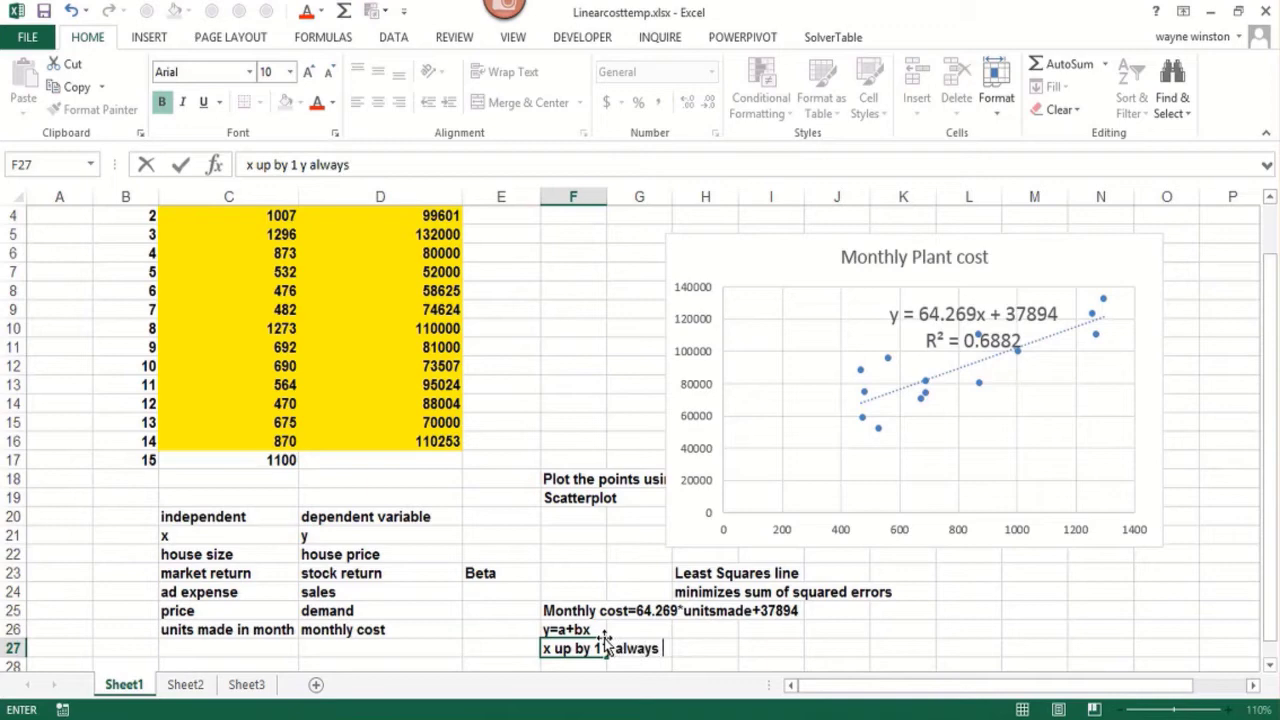
{"action": "type", "text": "goes up by same amount"}
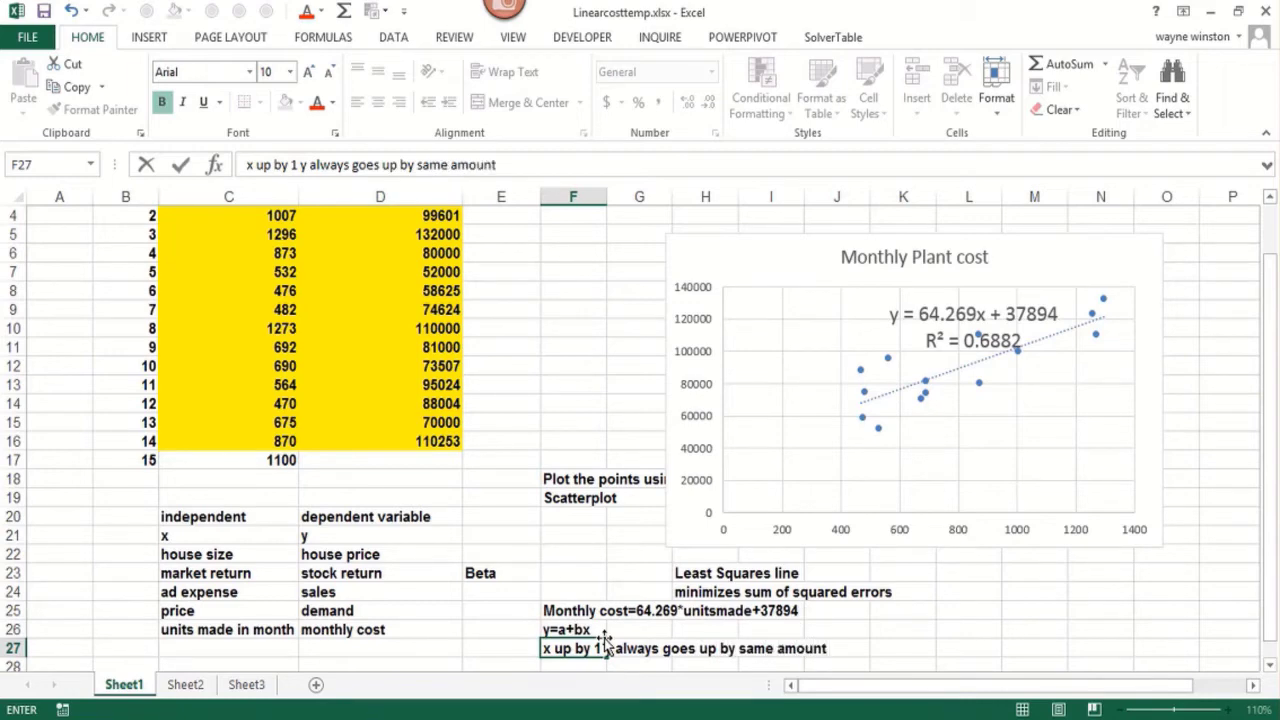
{"action": "key", "text": "Return"}
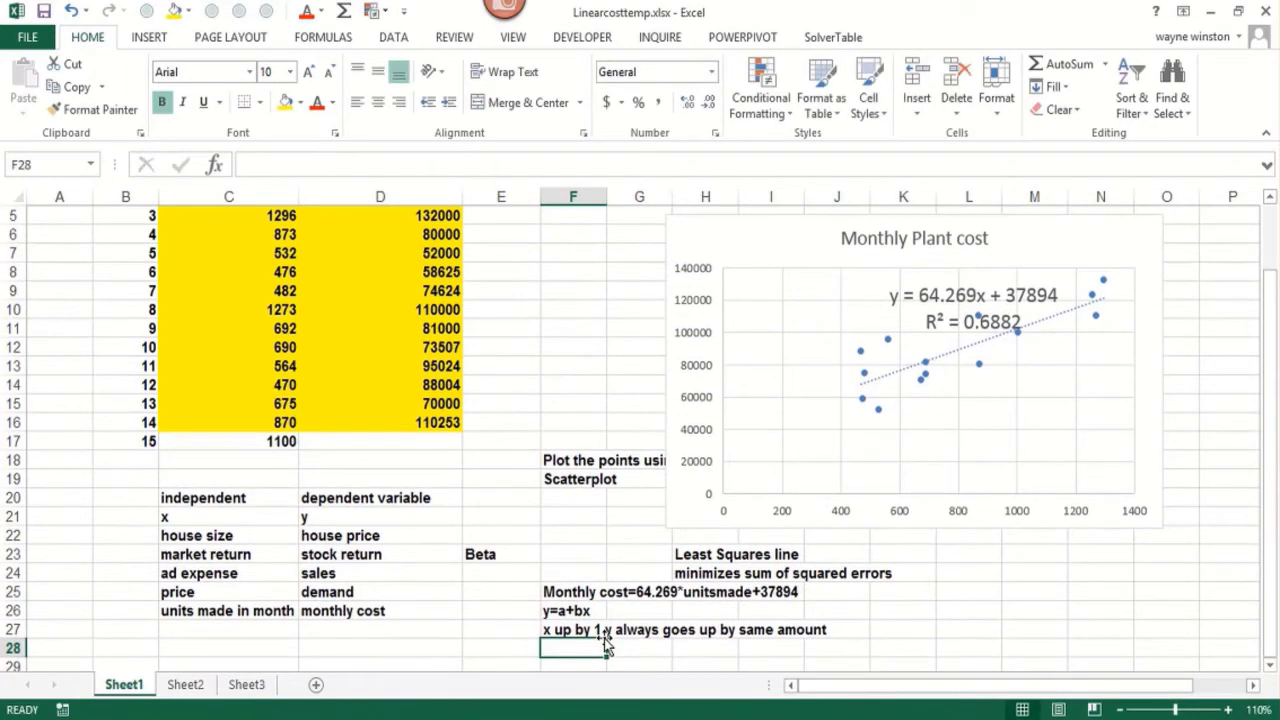
{"action": "type", "text": "$64.2"}
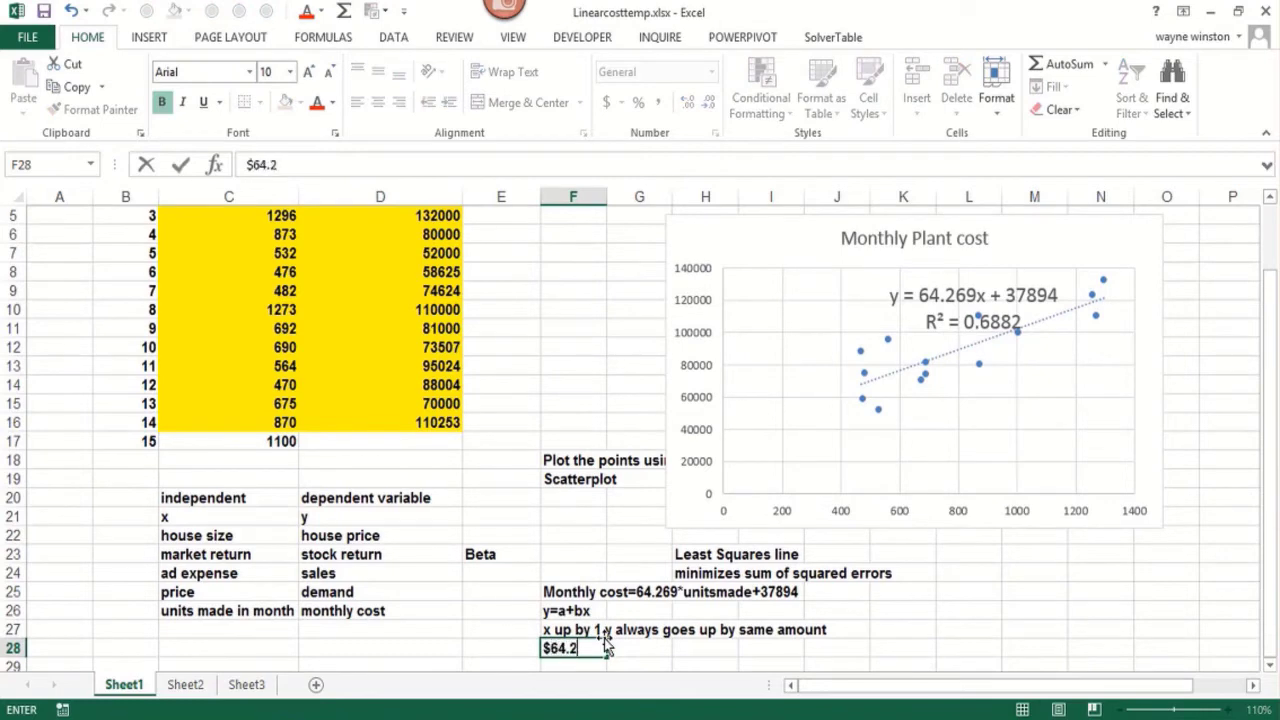
{"action": "type", "text": "69=unit varianb"}
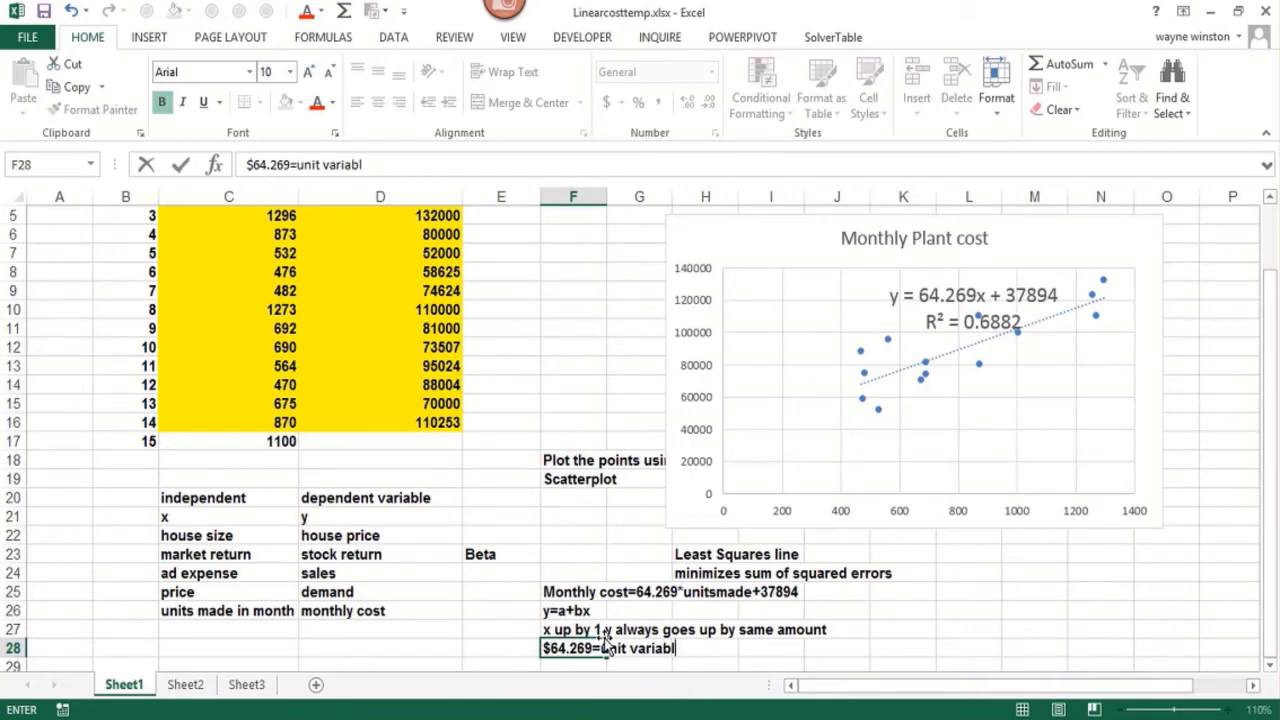
{"action": "type", "text": "e cost"}
{"action": "key", "text": "Return"}
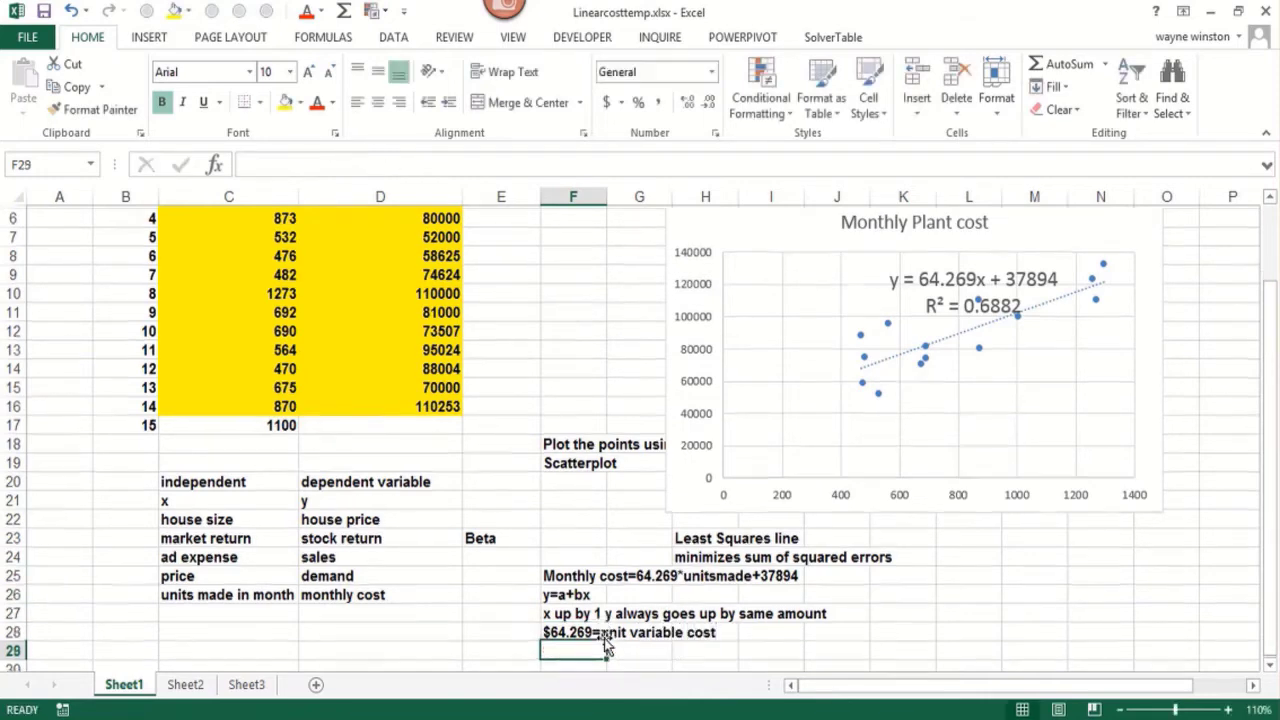
{"action": "type", "text": "$3"}
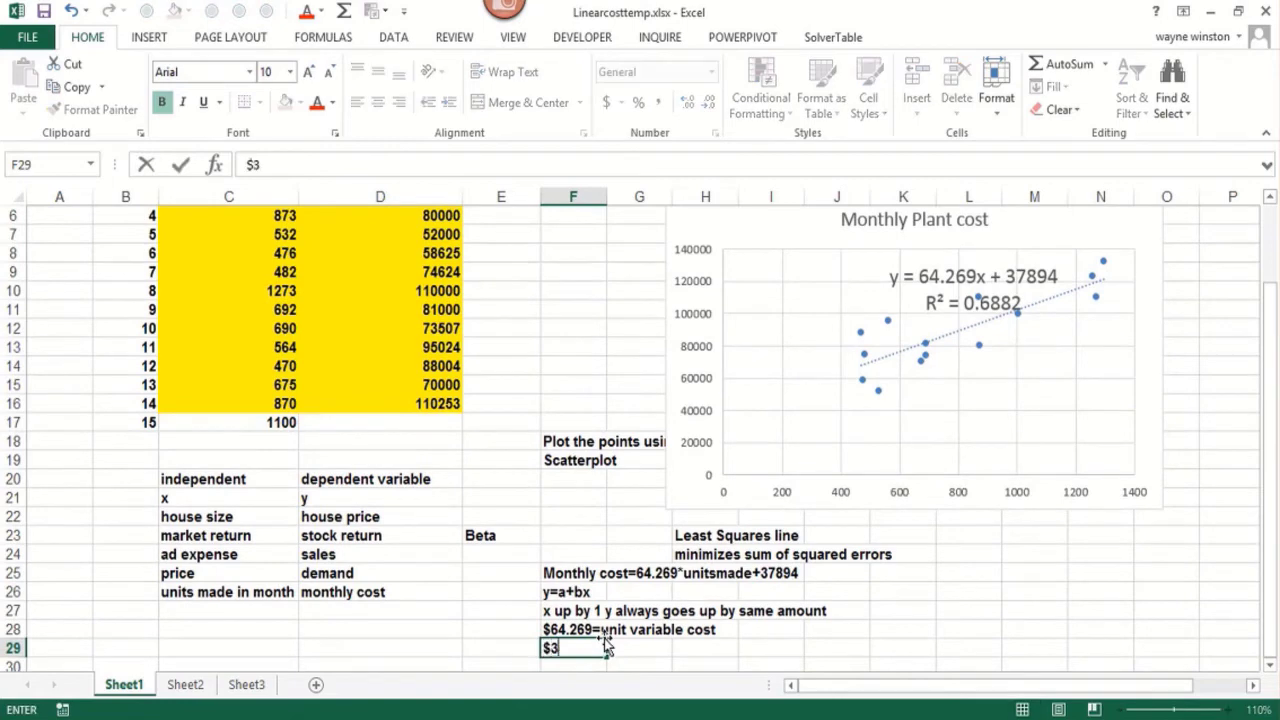
{"action": "type", "text": "7894=fixed cost"}
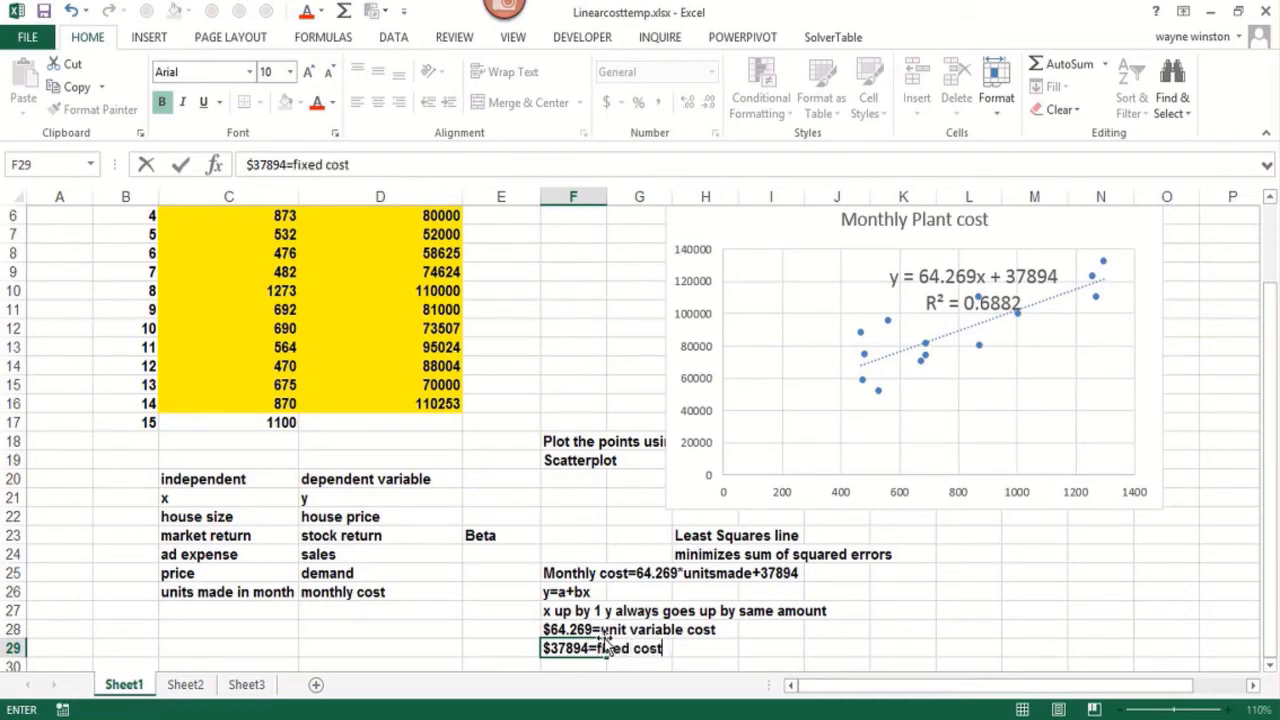
{"action": "key", "text": "Return"}
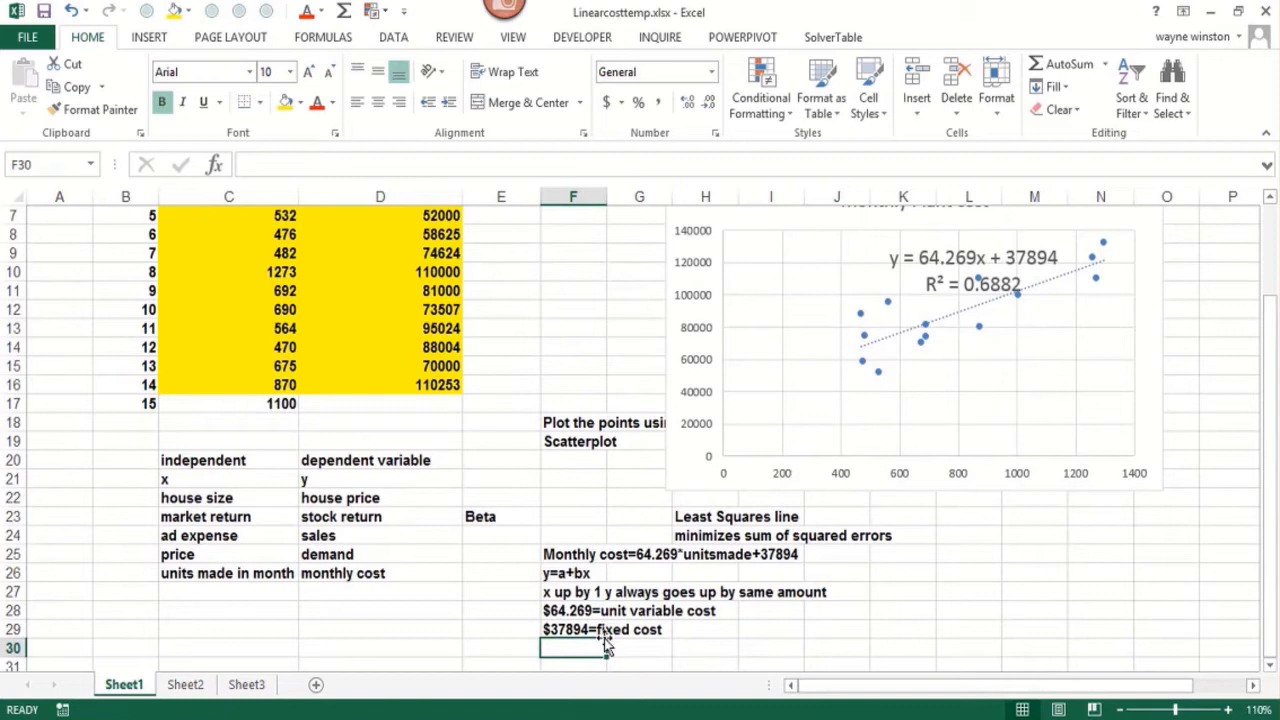
{"action": "type", "text": "RSQ"}
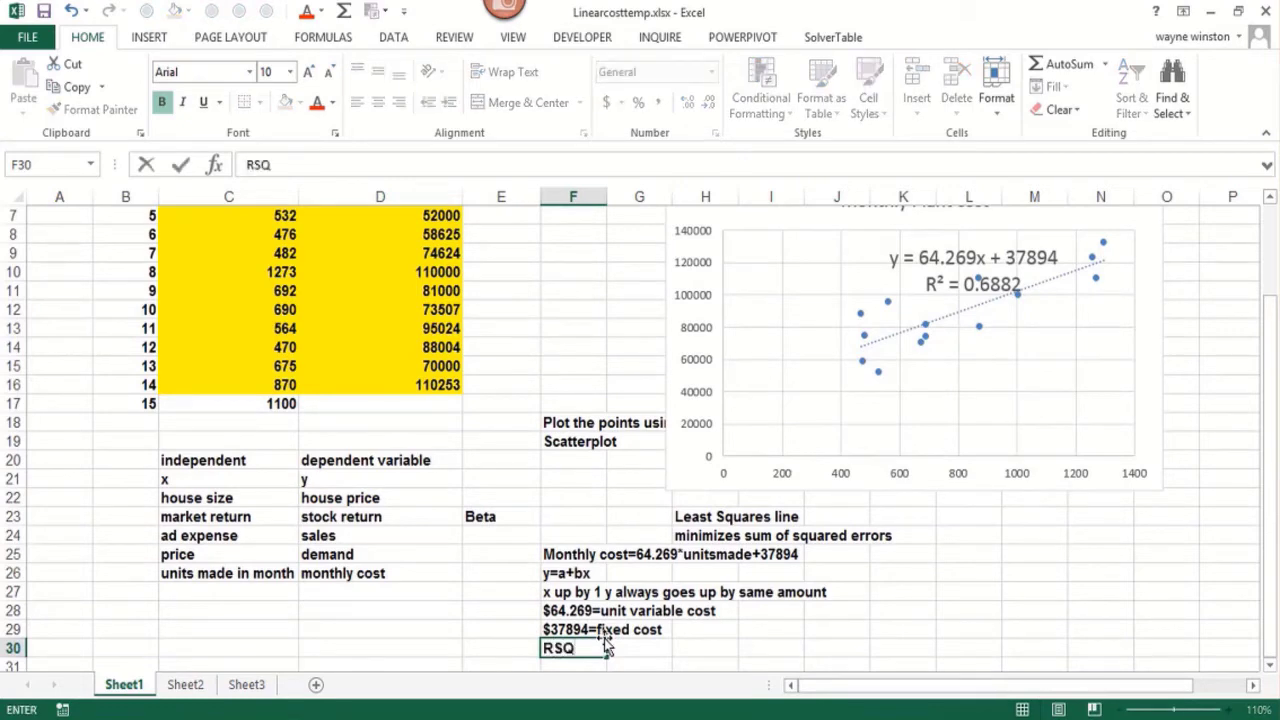
{"action": "type", "text": " or R"}
Step: Finish the note as 'RSQ or R²=.69 means' with a superscript 2
{"action": "key", "text": "ctrl+1"}
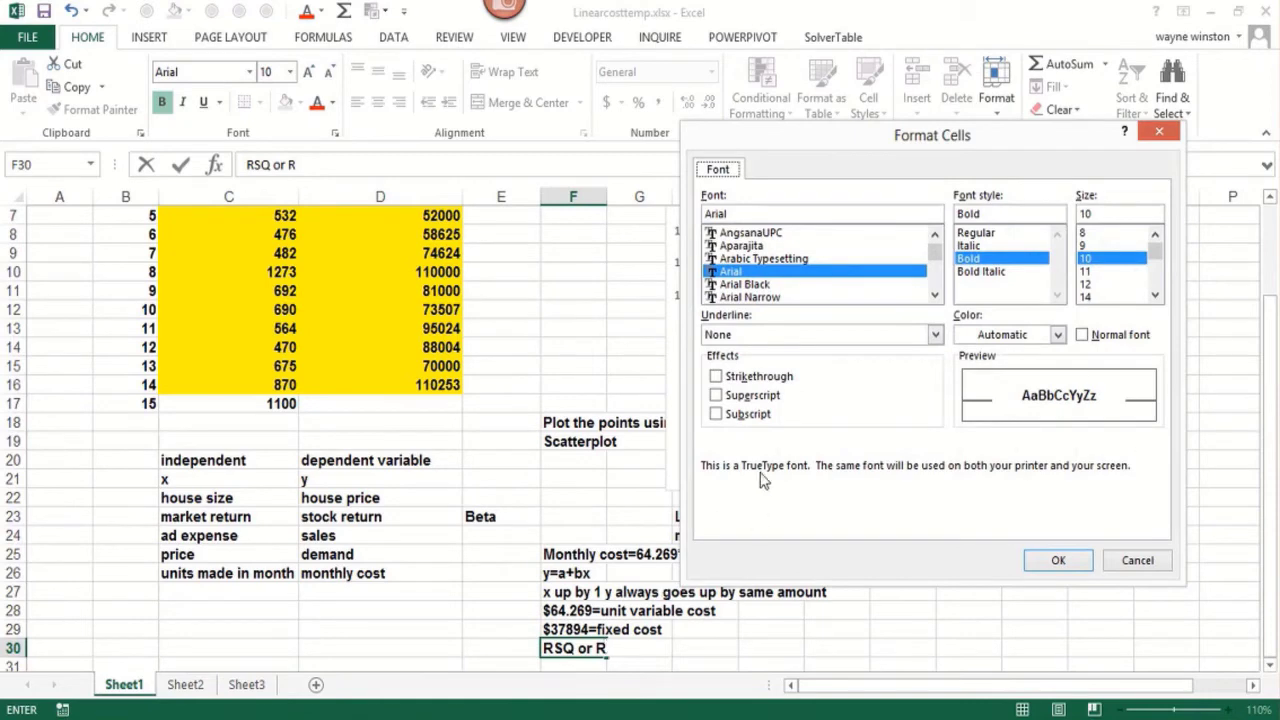
{"action": "left_click", "coordinate": [724, 396]}
{"action": "left_click", "coordinate": [1058, 561]}
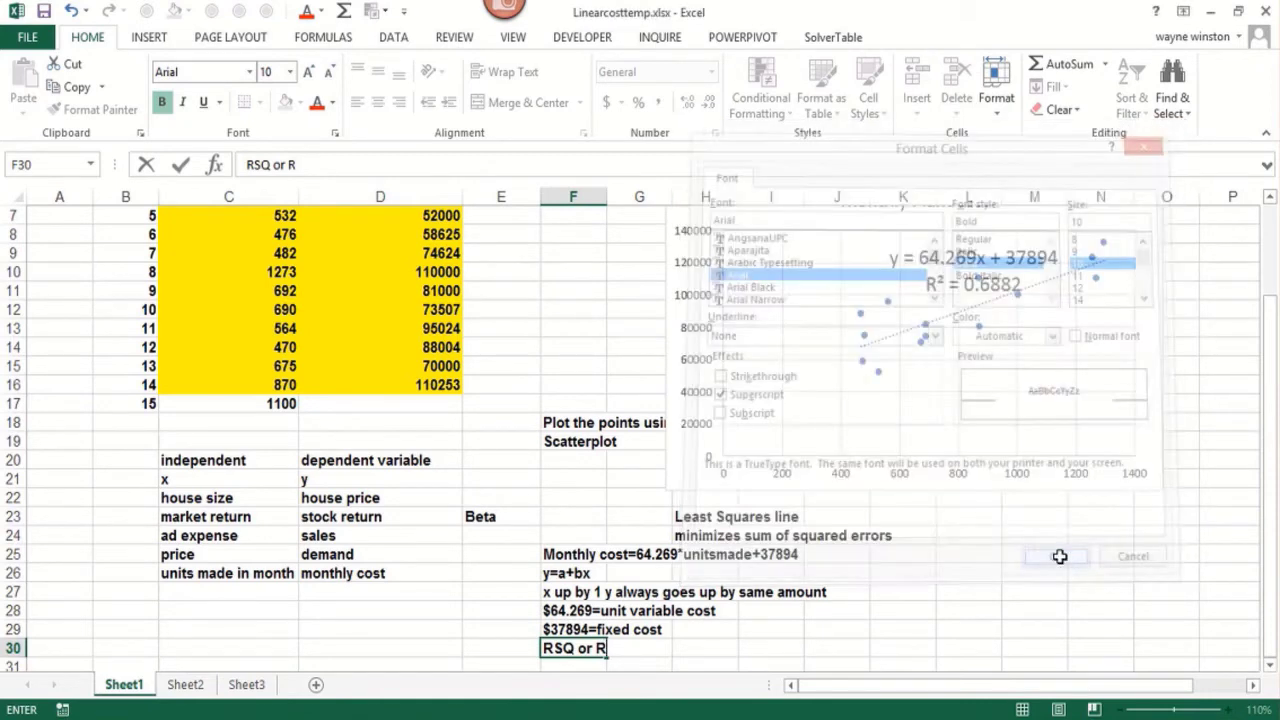
{"action": "type", "text": "2"}
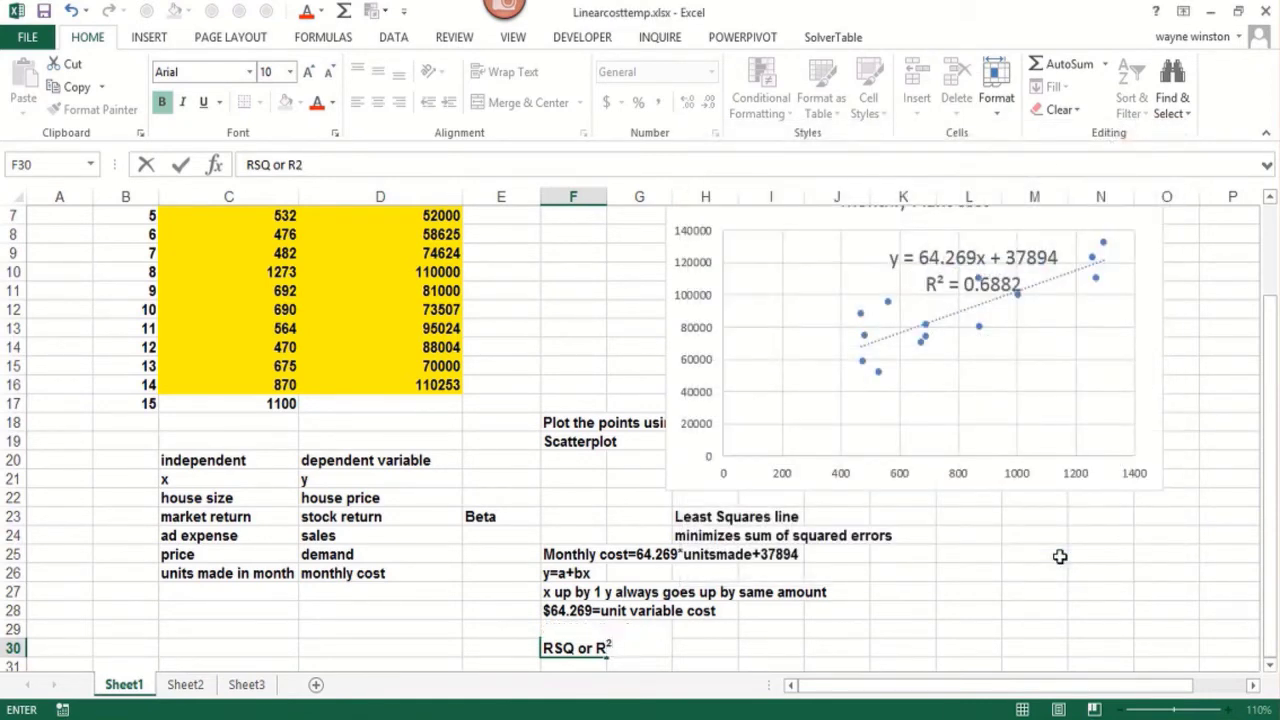
{"action": "key", "text": "ctrl+1"}
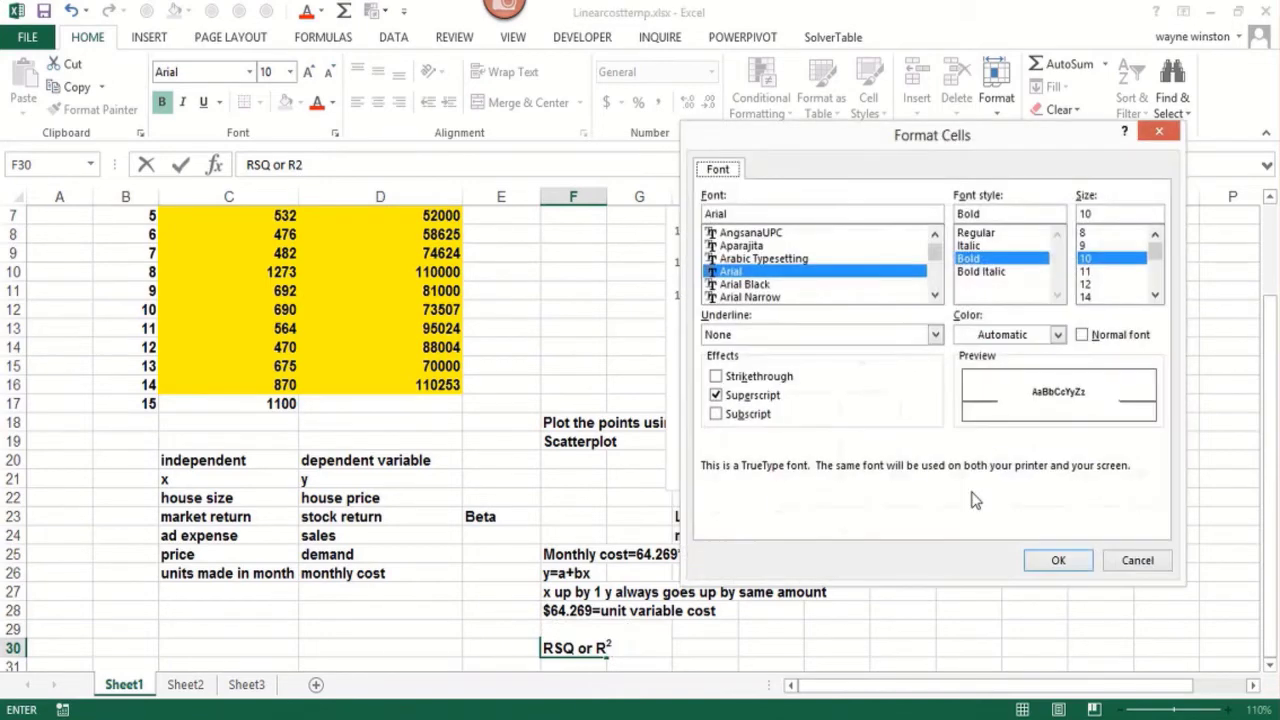
{"action": "left_click", "coordinate": [1058, 560]}
{"action": "type", "text": "=."}
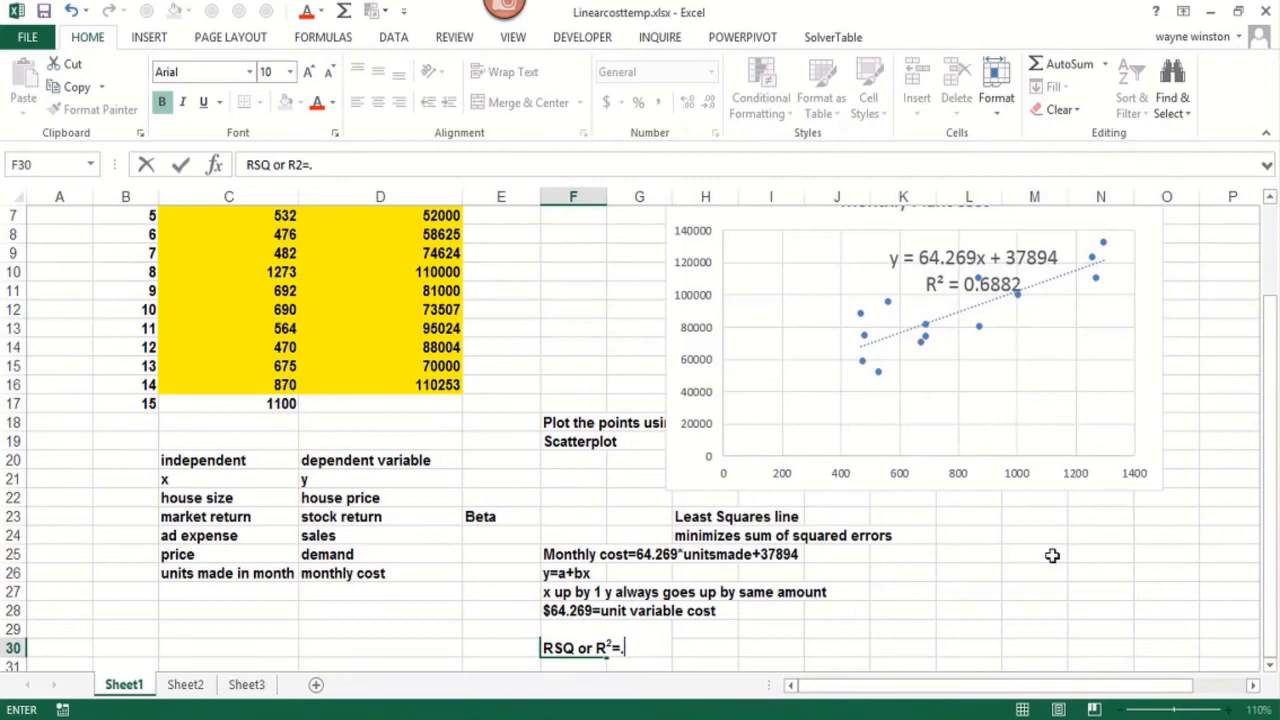
{"action": "type", "text": "69 means"}
{"action": "key", "text": "Return"}
Step: Add 'our equation 69% of variation in what we are predicting' and a 'Monthly cost' label below
{"action": "type", "text": "our equation "}
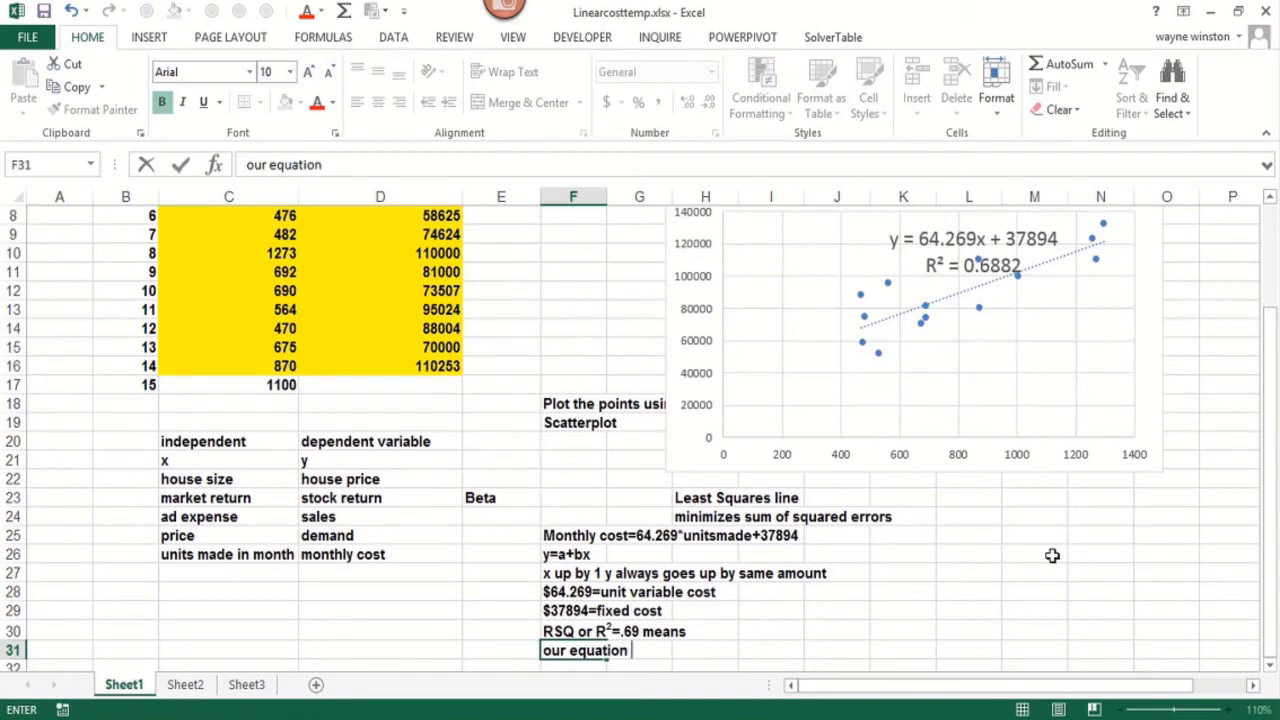
{"action": "type", "text": "69% of vari"}
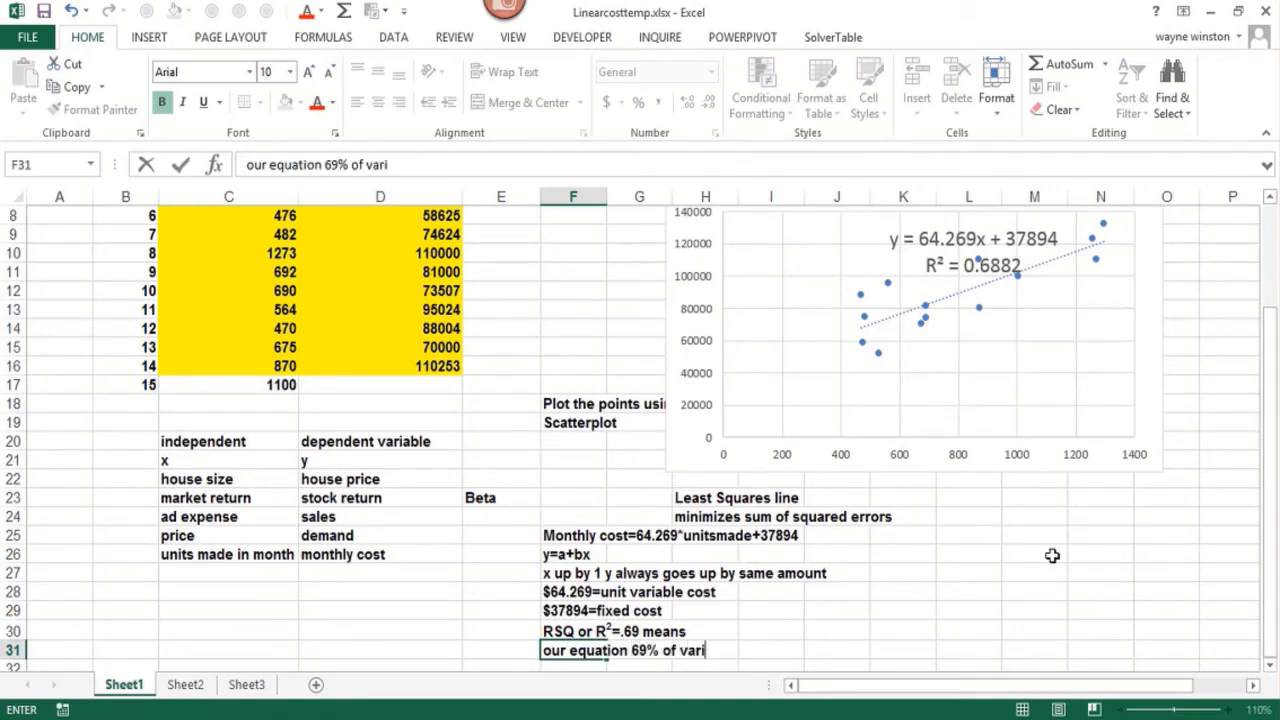
{"action": "type", "text": "ation in qh"}
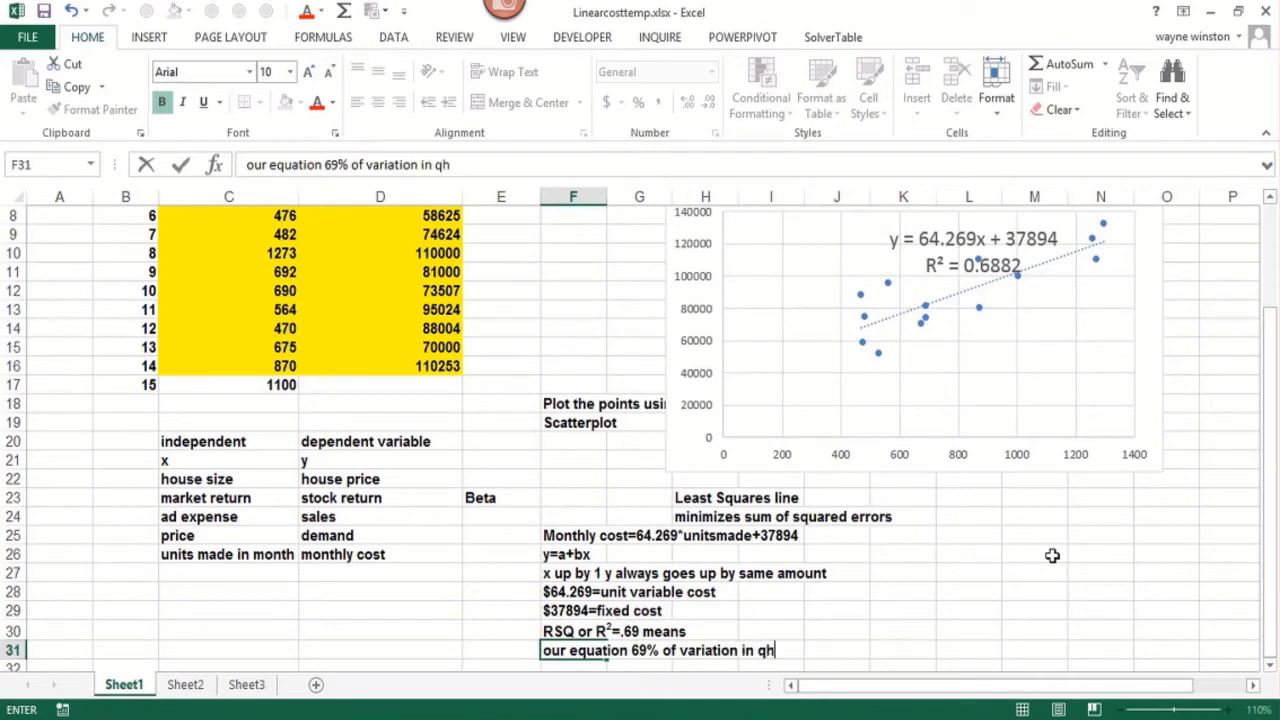
{"action": "key", "text": "BackSpace"}
{"action": "key", "text": "BackSpace"}
{"action": "type", "text": "what we are predi"}
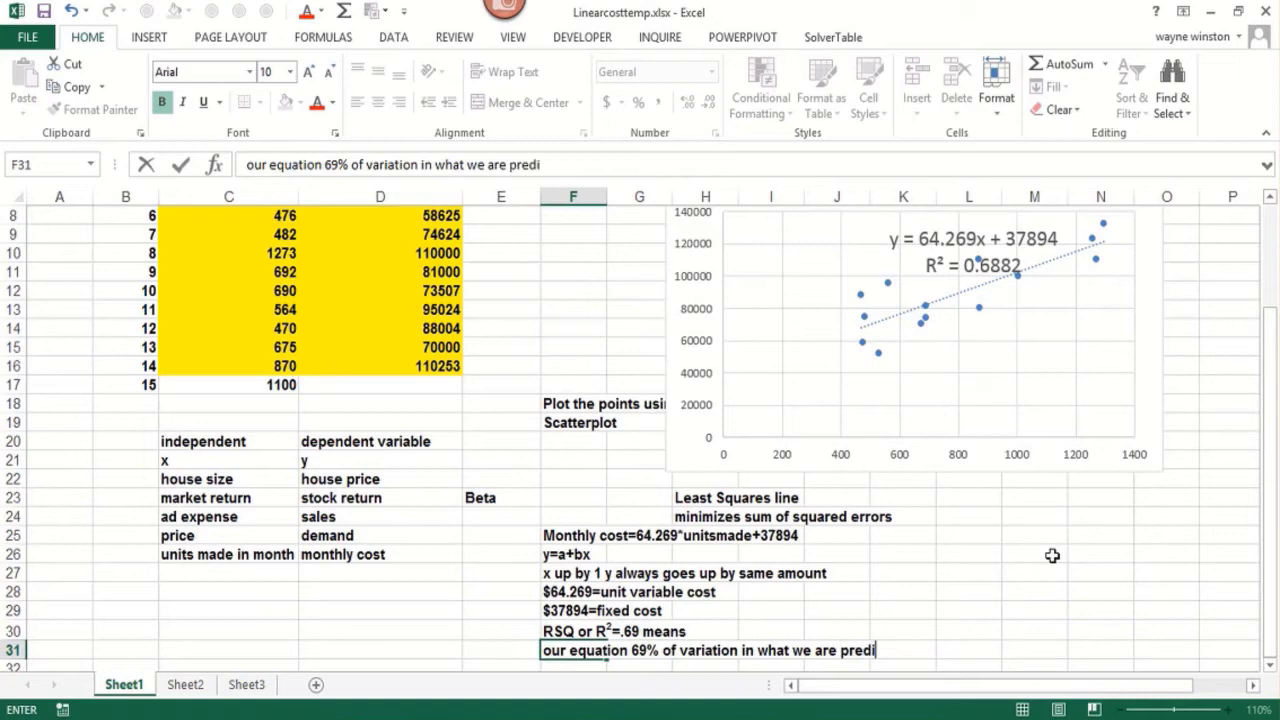
{"action": "type", "text": "cting"}
{"action": "key", "text": "Return"}
{"action": "type", "text": "Monthly"}
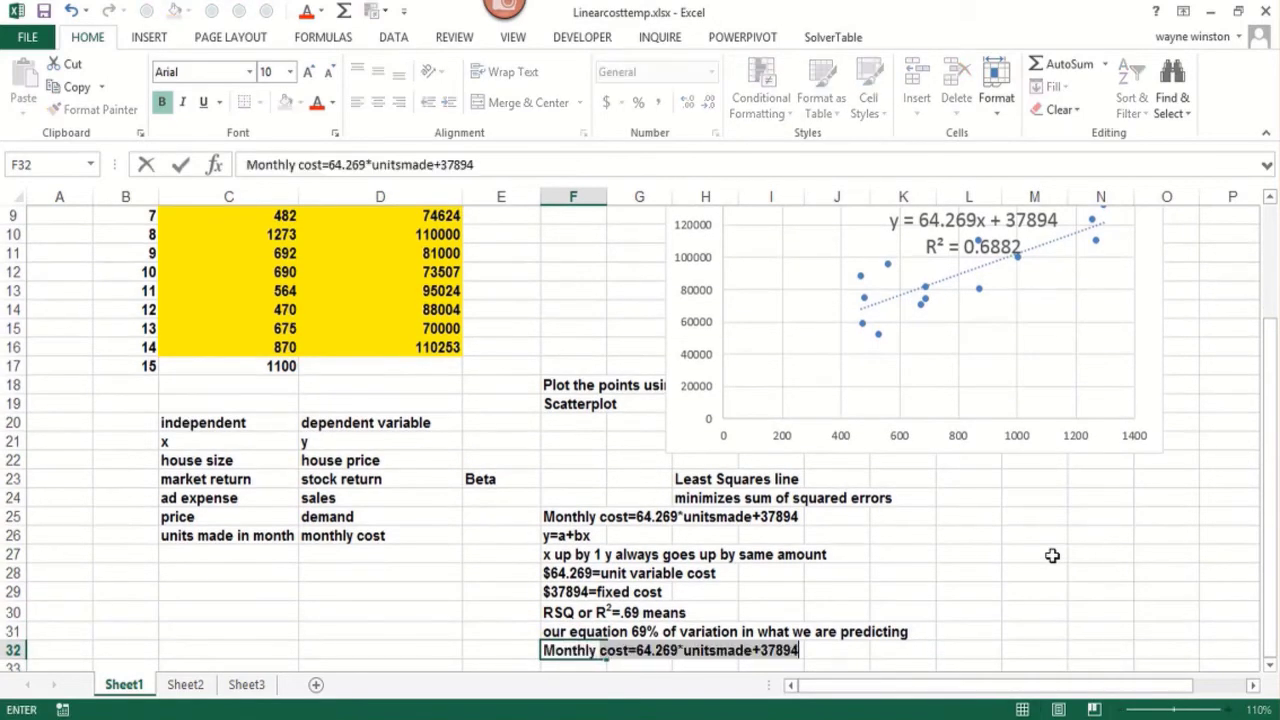
{"action": "type", "text": " cost"}
{"action": "key", "text": "Delete"}
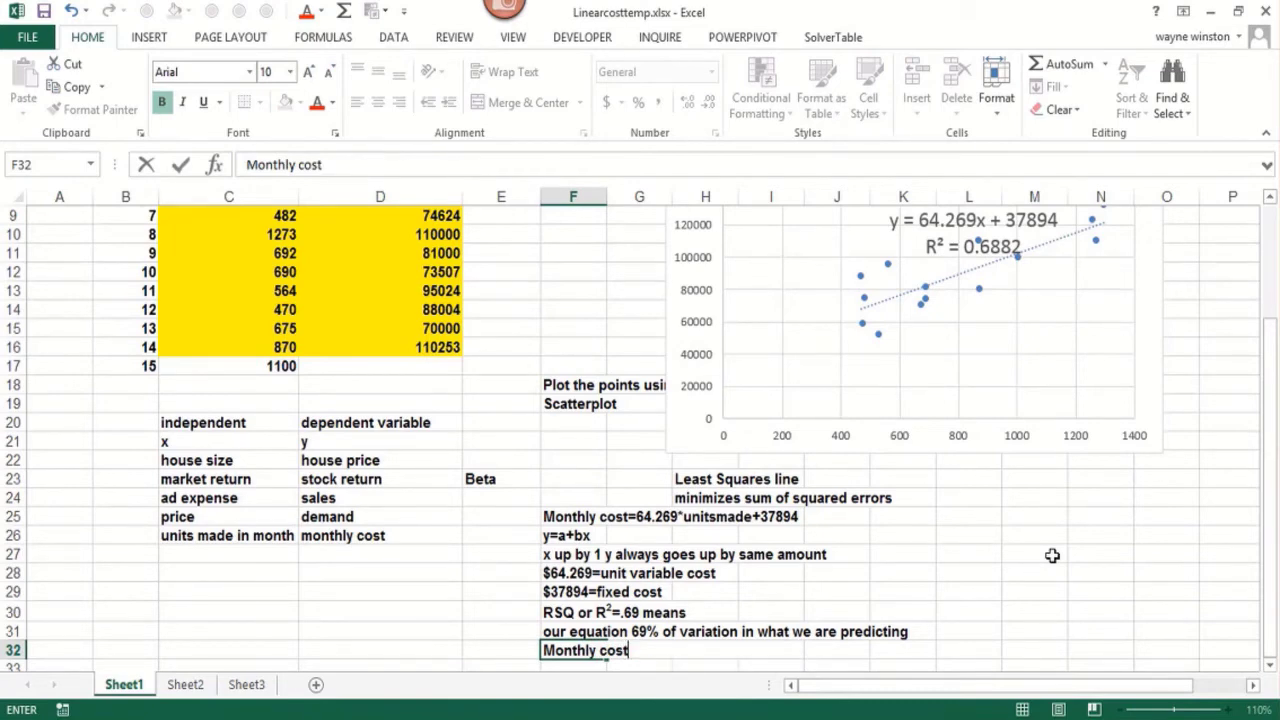
{"action": "key", "text": "Return"}
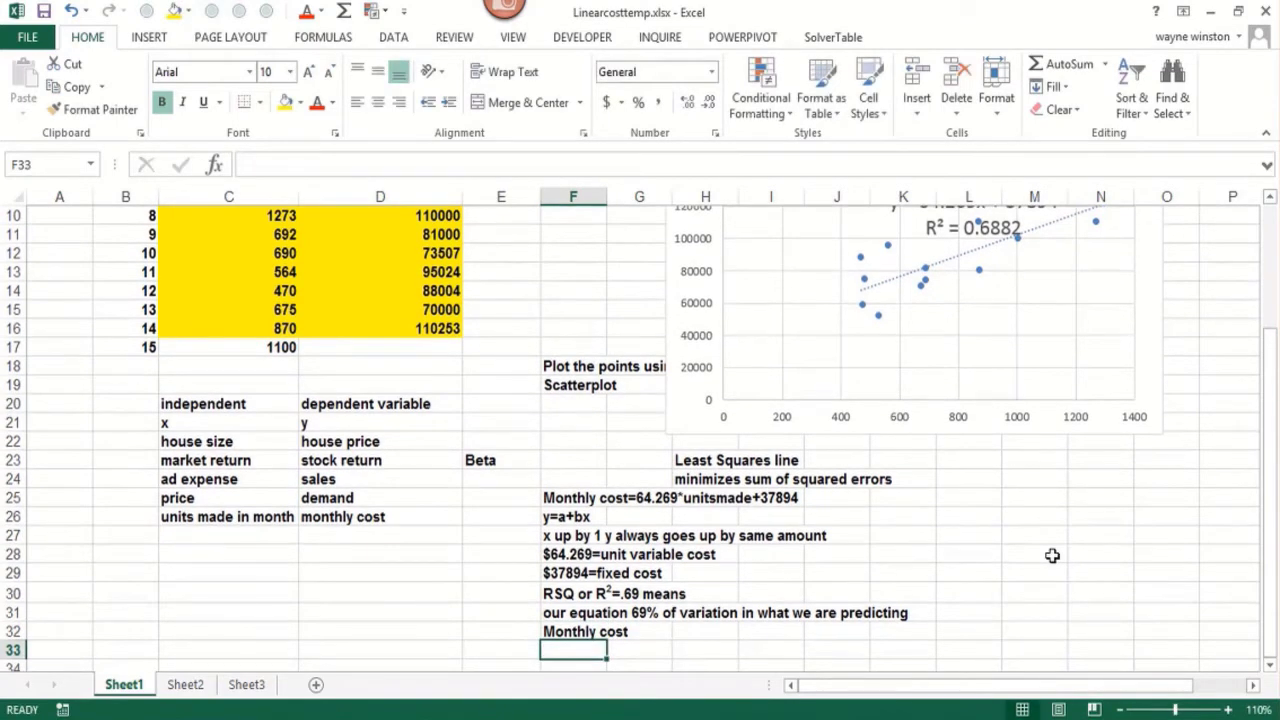
{"action": "key", "text": "Up"}
{"action": "key", "text": "Up"}
{"action": "key", "text": "Up"}
{"action": "key", "text": "Up"}
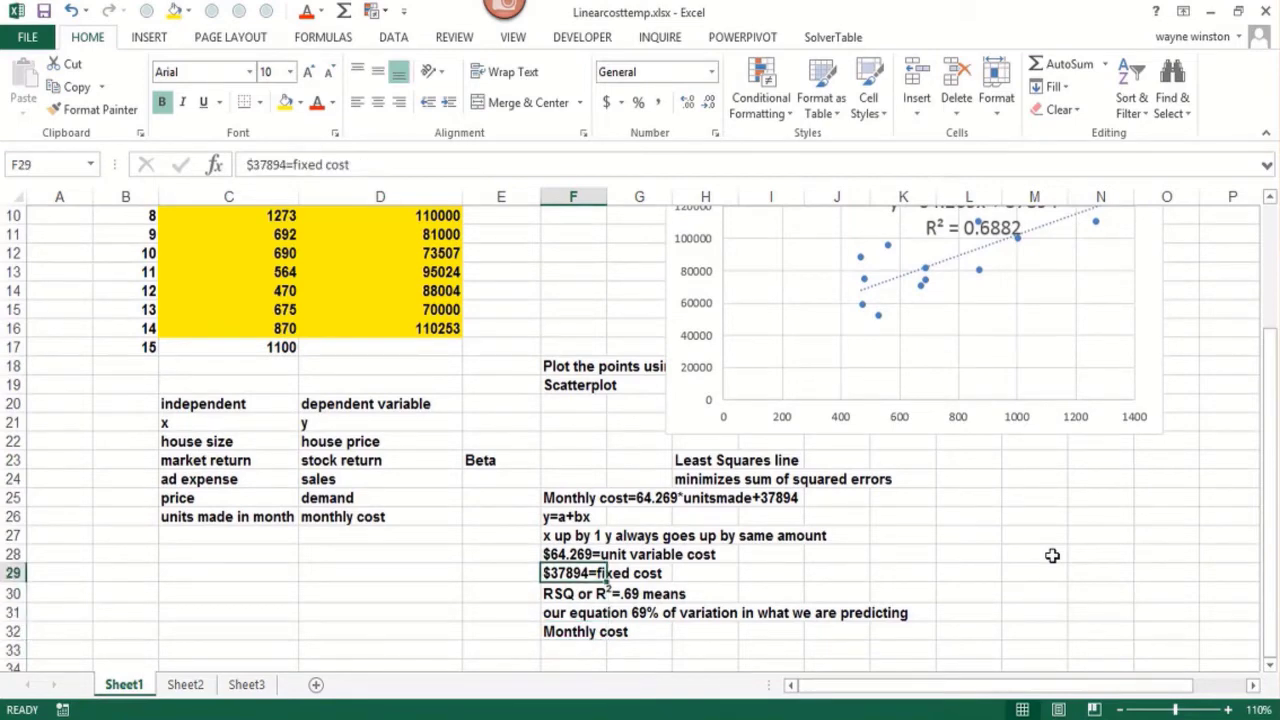
{"action": "key", "text": "Up"}
{"action": "key", "text": "Up"}
{"action": "key", "text": "Up"}
{"action": "key", "text": "Up"}
{"action": "key", "text": "Up"}
{"action": "key", "text": "Up"}
{"action": "key", "text": "Up"}
{"action": "key", "text": "Up"}
{"action": "key", "text": "Up"}
{"action": "key", "text": "Up"}
{"action": "key", "text": "Up"}
{"action": "key", "text": "Up"}
{"action": "key", "text": "Up"}
{"action": "key", "text": "Up"}
{"action": "key", "text": "Up"}
{"action": "key", "text": "Up"}
{"action": "key", "text": "Up"}
{"action": "key", "text": "Up"}
{"action": "key", "text": "Up"}
{"action": "key", "text": "Up"}
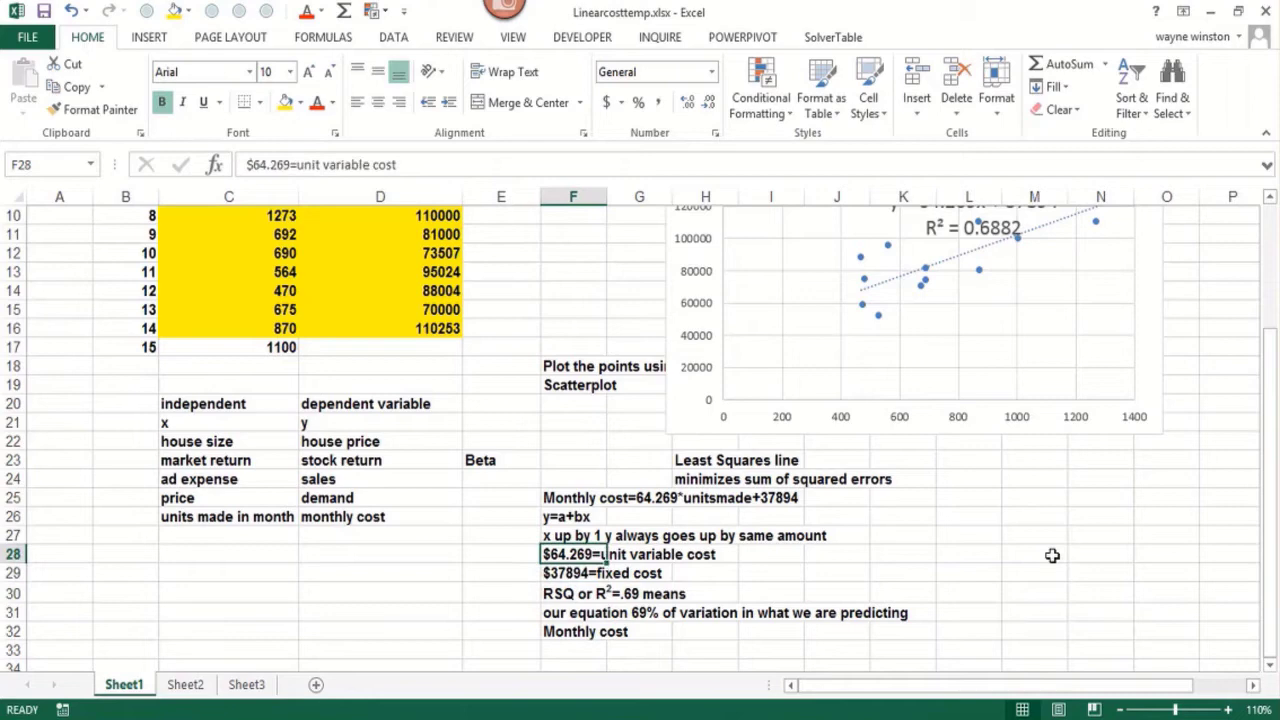
{"action": "key", "text": "Up"}
{"action": "key", "text": "Up"}
{"action": "key", "text": "Up"}
{"action": "key", "text": "Up"}
{"action": "key", "text": "Up"}
{"action": "key", "text": "Up"}
{"action": "key", "text": "Up"}
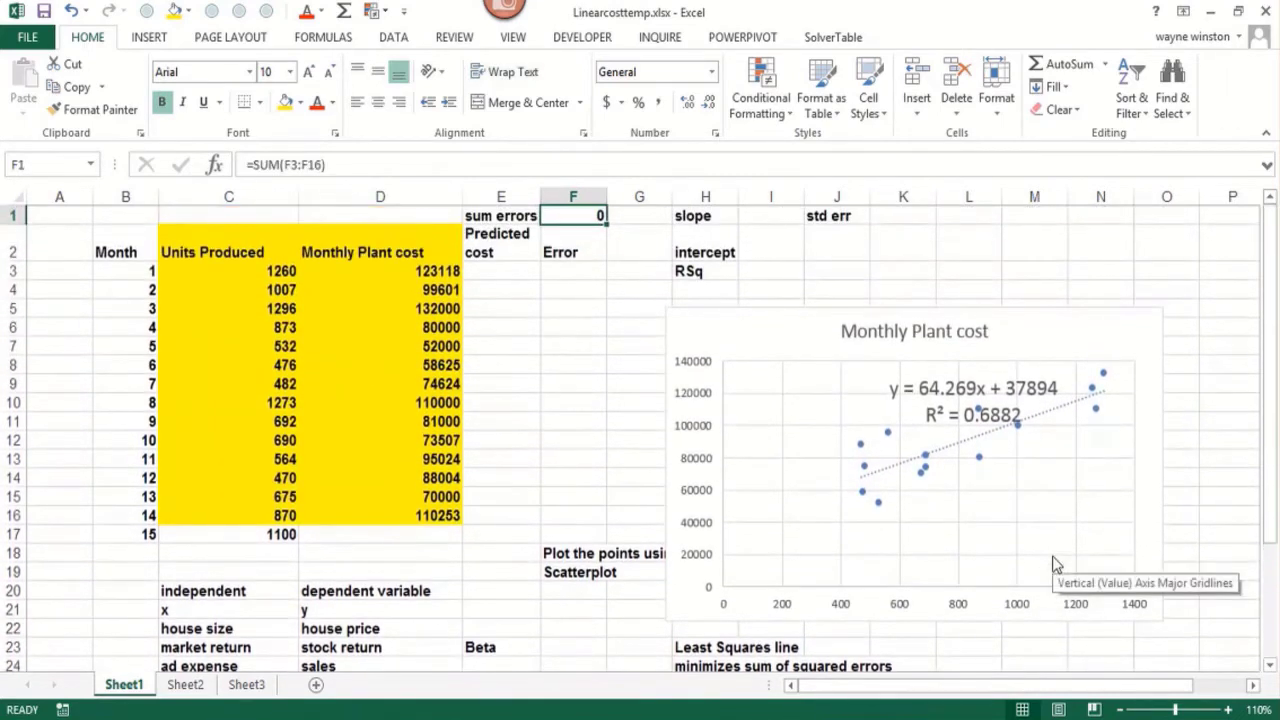
Step: Enter =64.269*C3+37894 in E3 and fill it down to E16
{"action": "key", "text": "Down"}
{"action": "key", "text": "Down"}
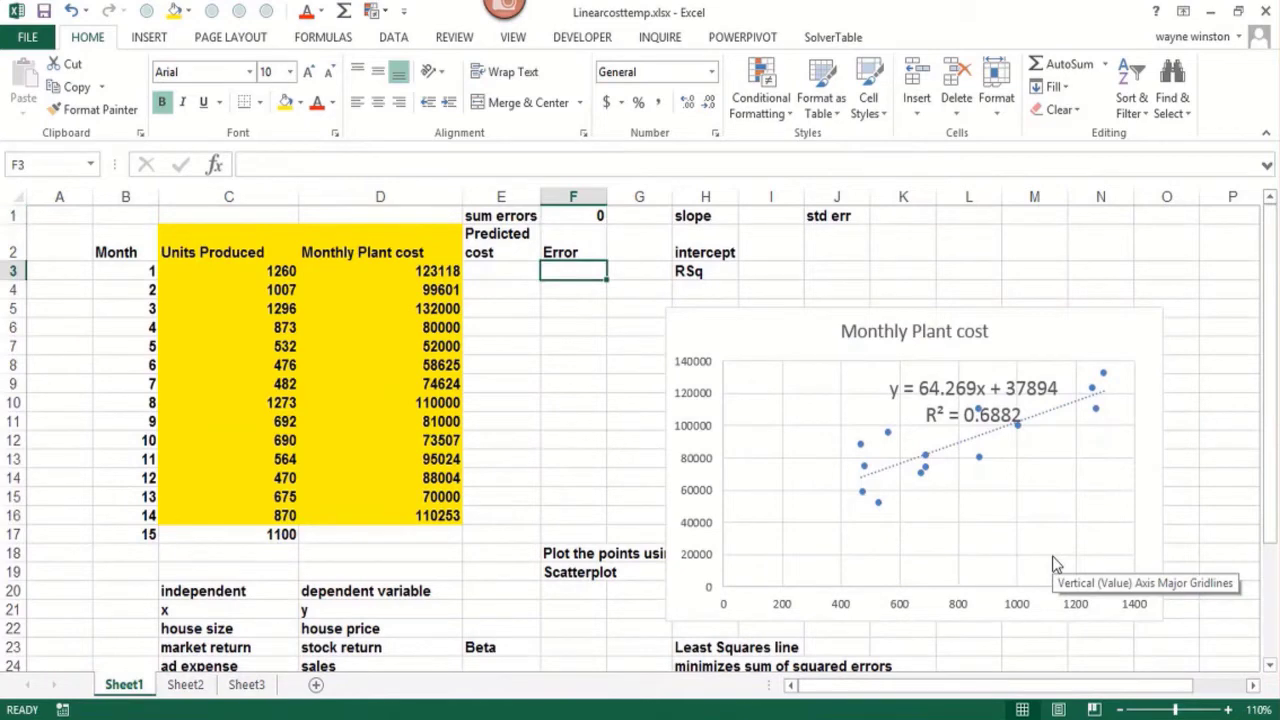
{"action": "key", "text": "Left"}
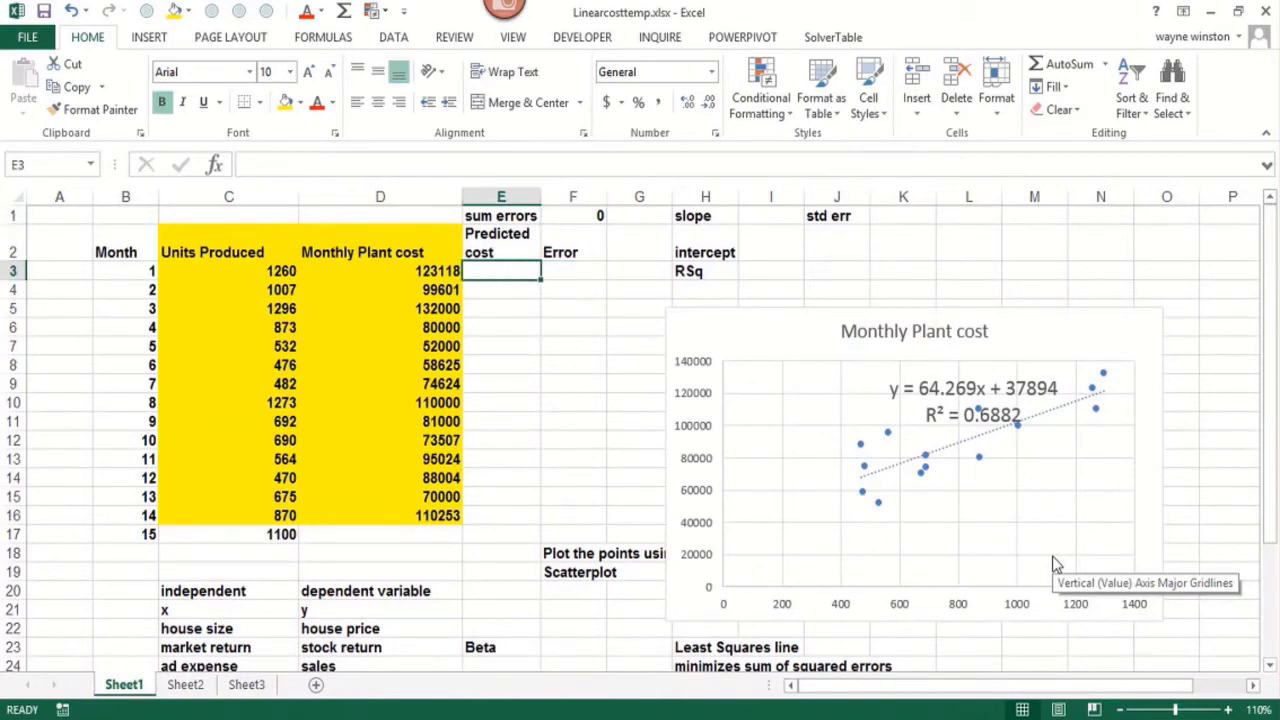
{"action": "type", "text": "=64.269*"}
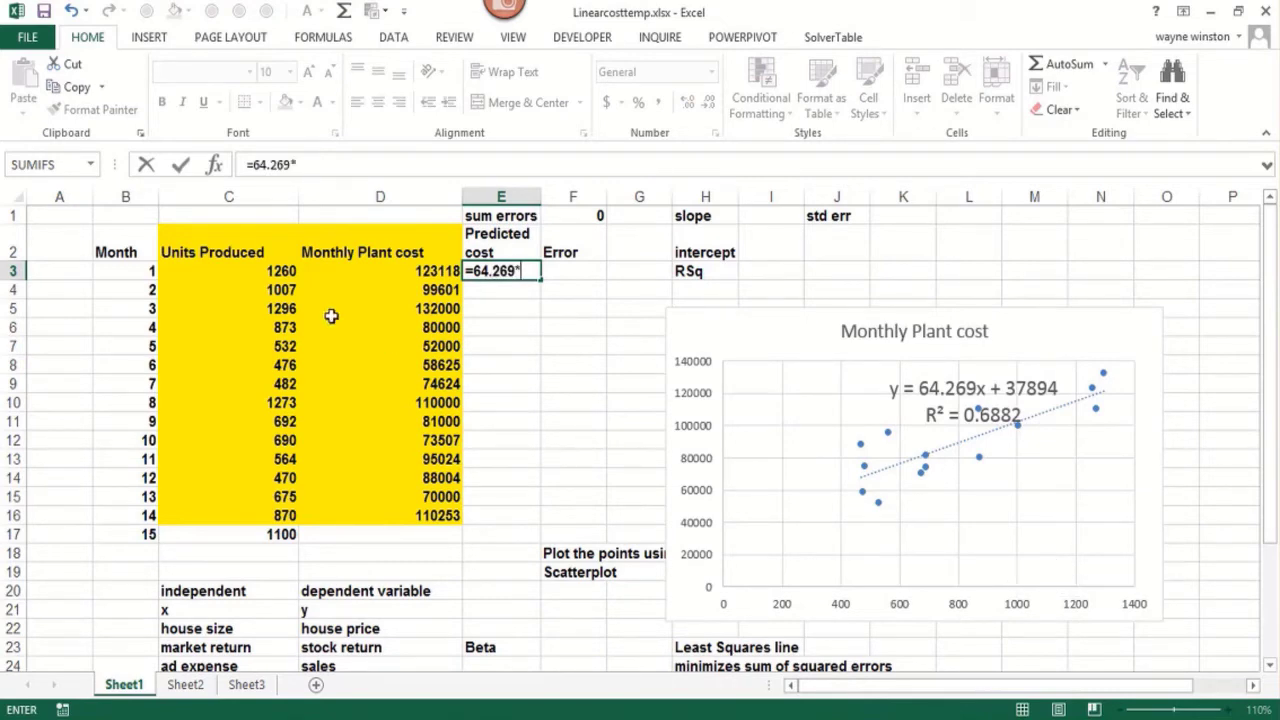
{"action": "left_click", "coordinate": [254, 275]}
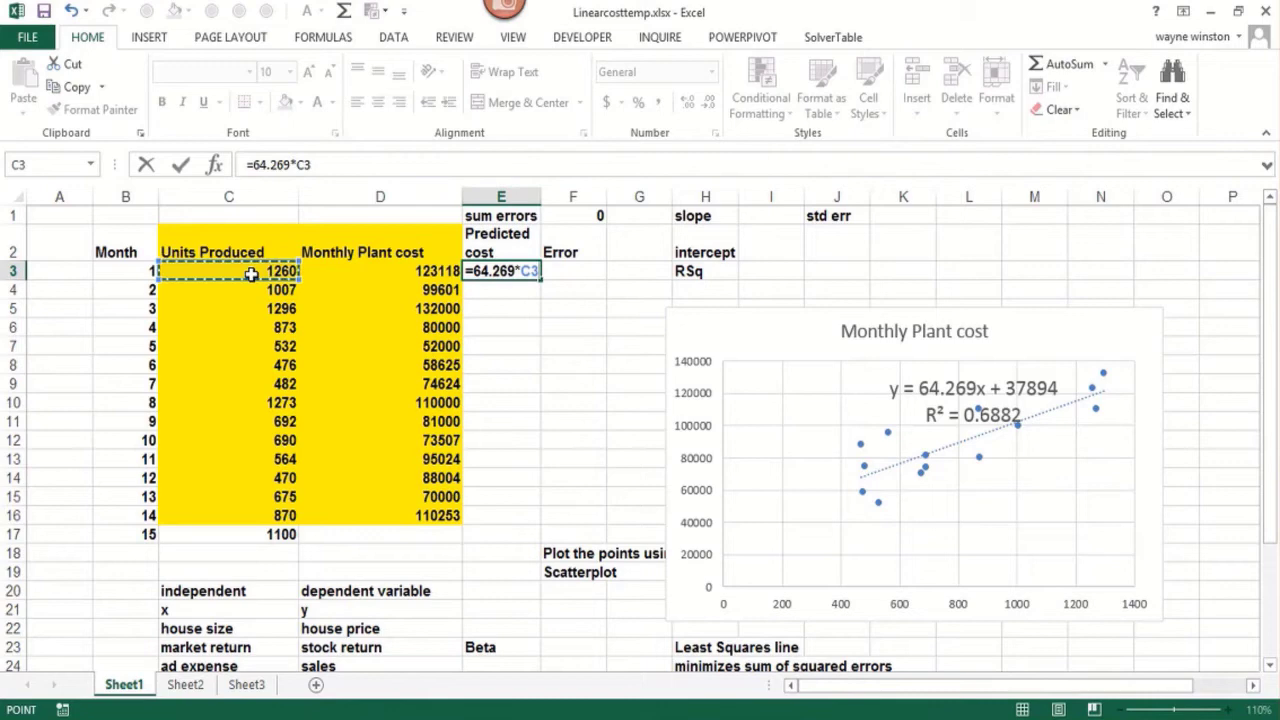
{"action": "type", "text": "+"}
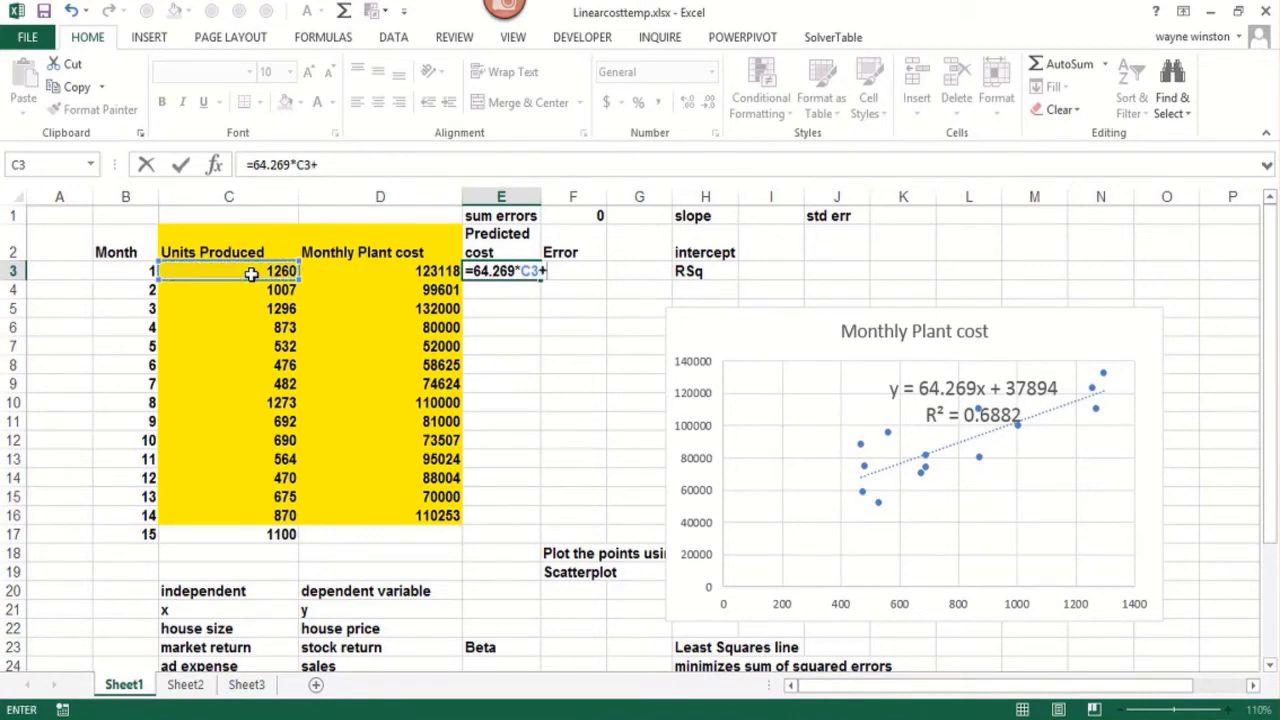
{"action": "type", "text": "37894"}
{"action": "key", "text": "Return"}
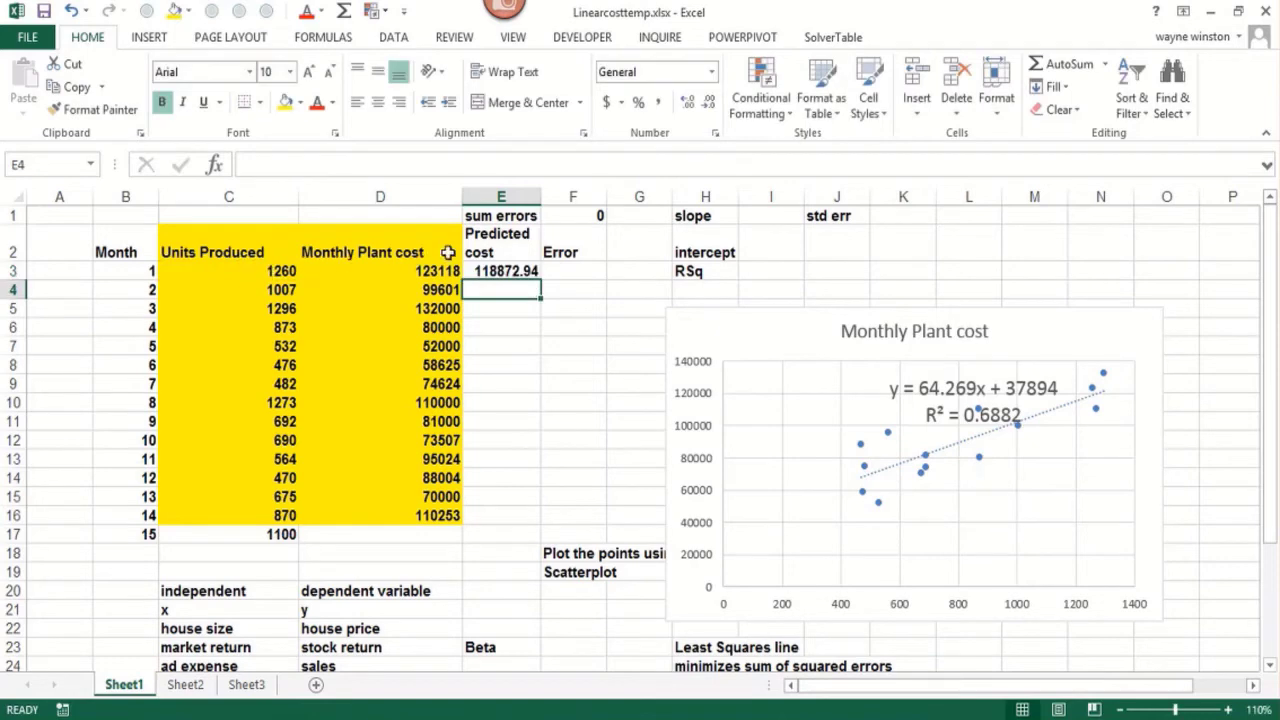
{"action": "left_click", "coordinate": [533, 272]}
{"action": "left_click_drag", "start_coordinate": [545, 282], "coordinate": [522, 527]}
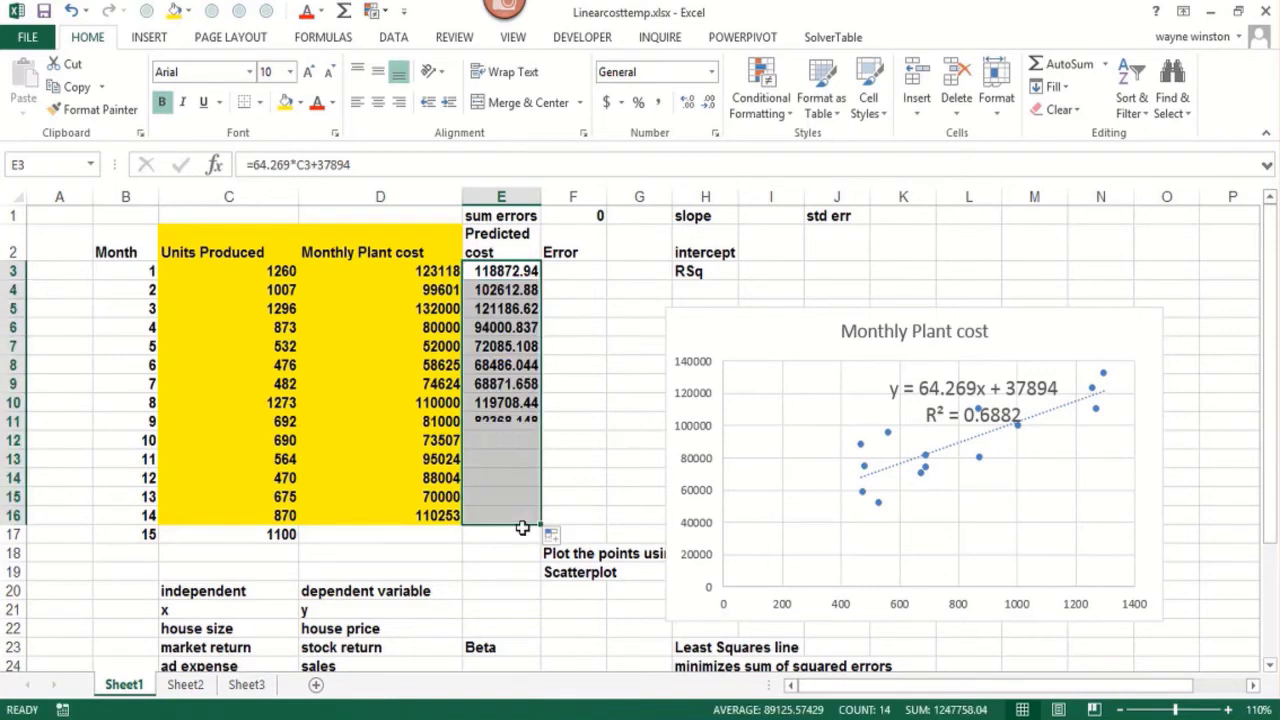
Step: Enter =D3-E3 in F3 and fill it down to F16
{"action": "left_click", "coordinate": [594, 266]}
{"action": "type", "text": "="}
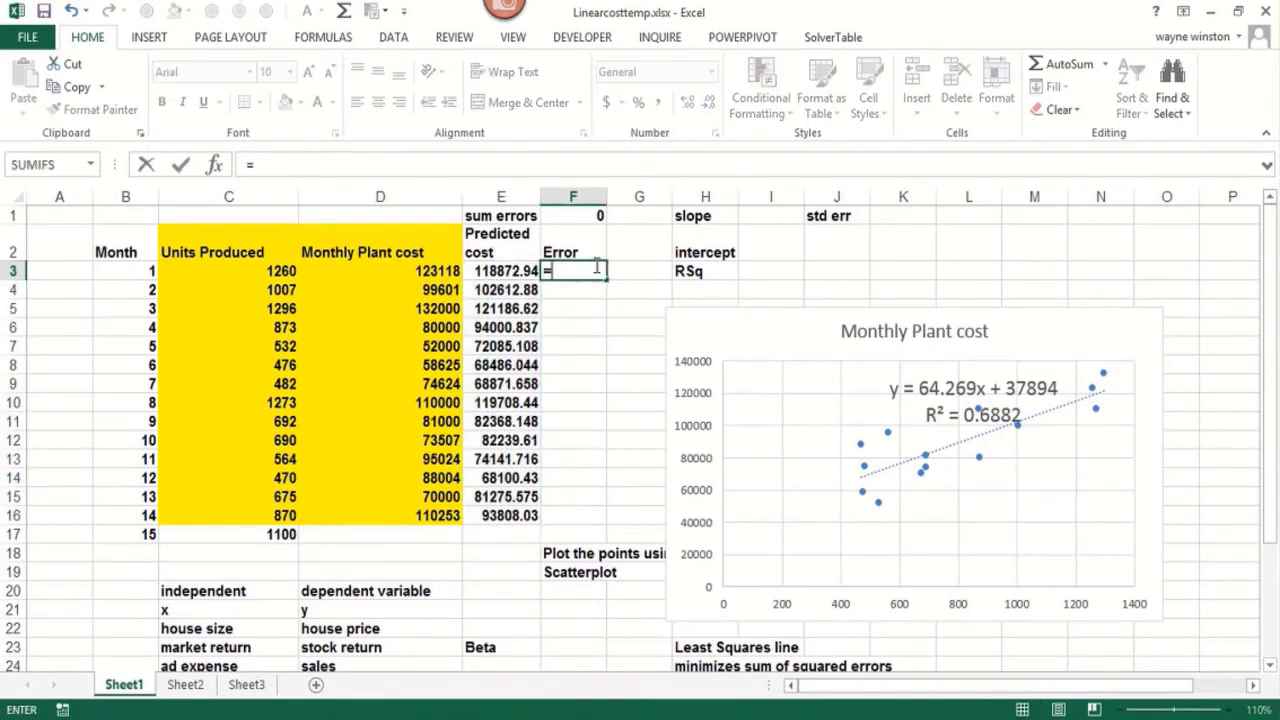
{"action": "left_click", "coordinate": [414, 279]}
{"action": "type", "text": "-"}
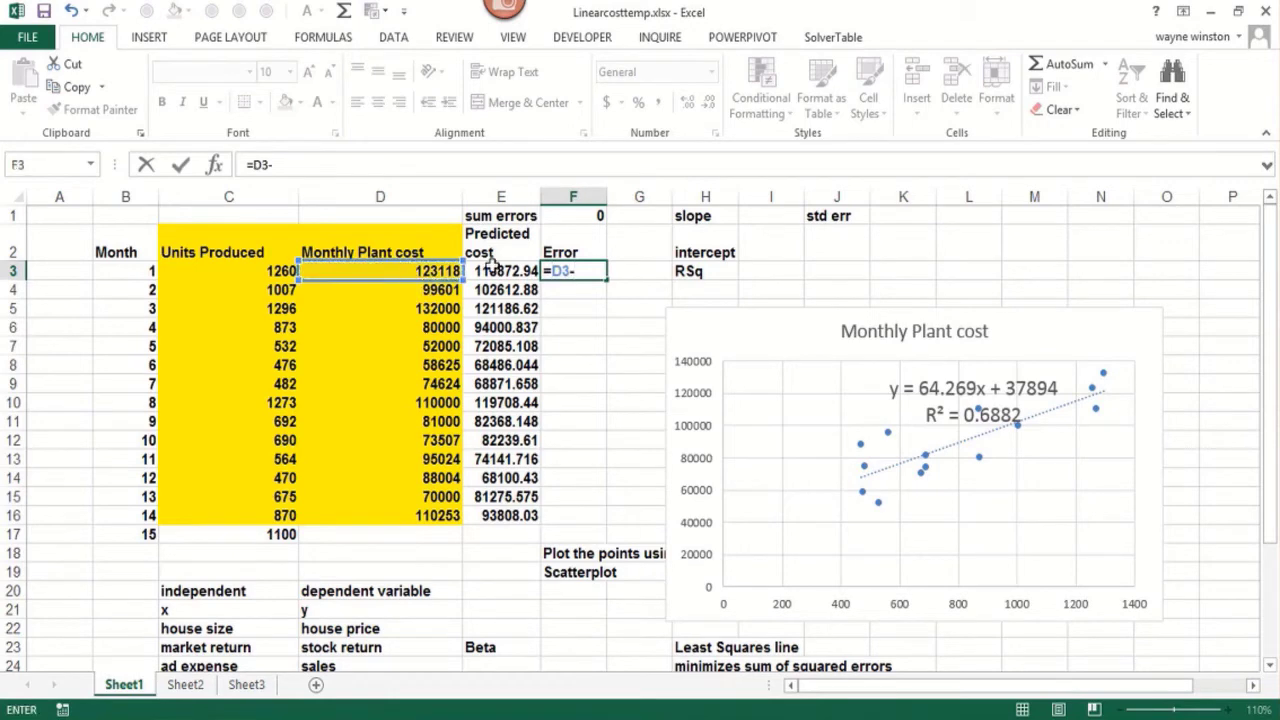
{"action": "left_click", "coordinate": [491, 268]}
{"action": "key", "text": "Return"}
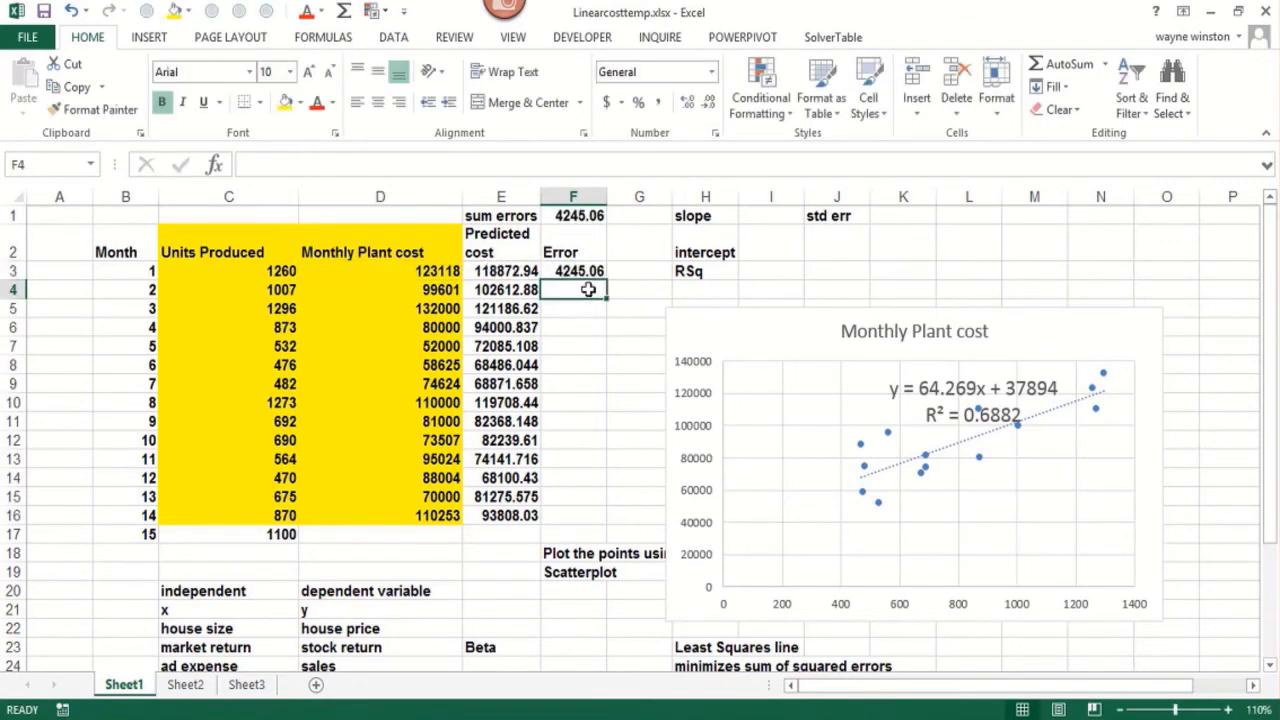
{"action": "left_click", "coordinate": [594, 272]}
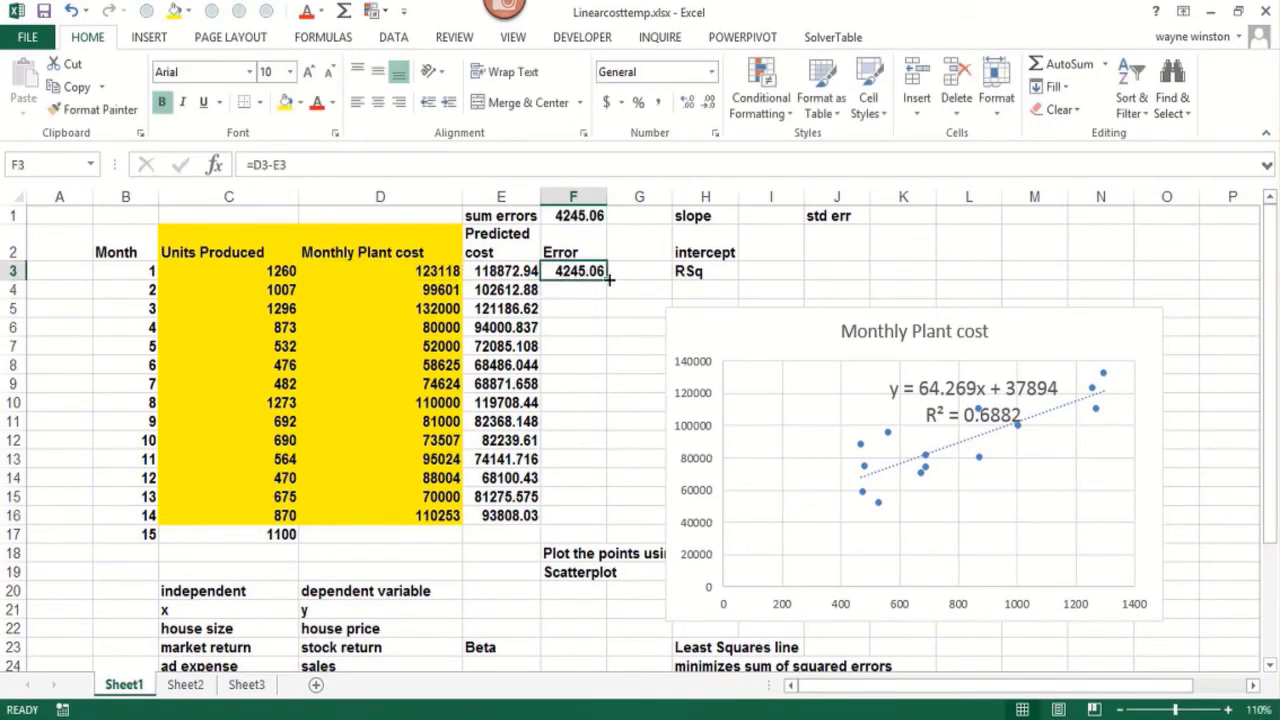
{"action": "left_click_drag", "start_coordinate": [606, 280], "coordinate": [596, 520]}
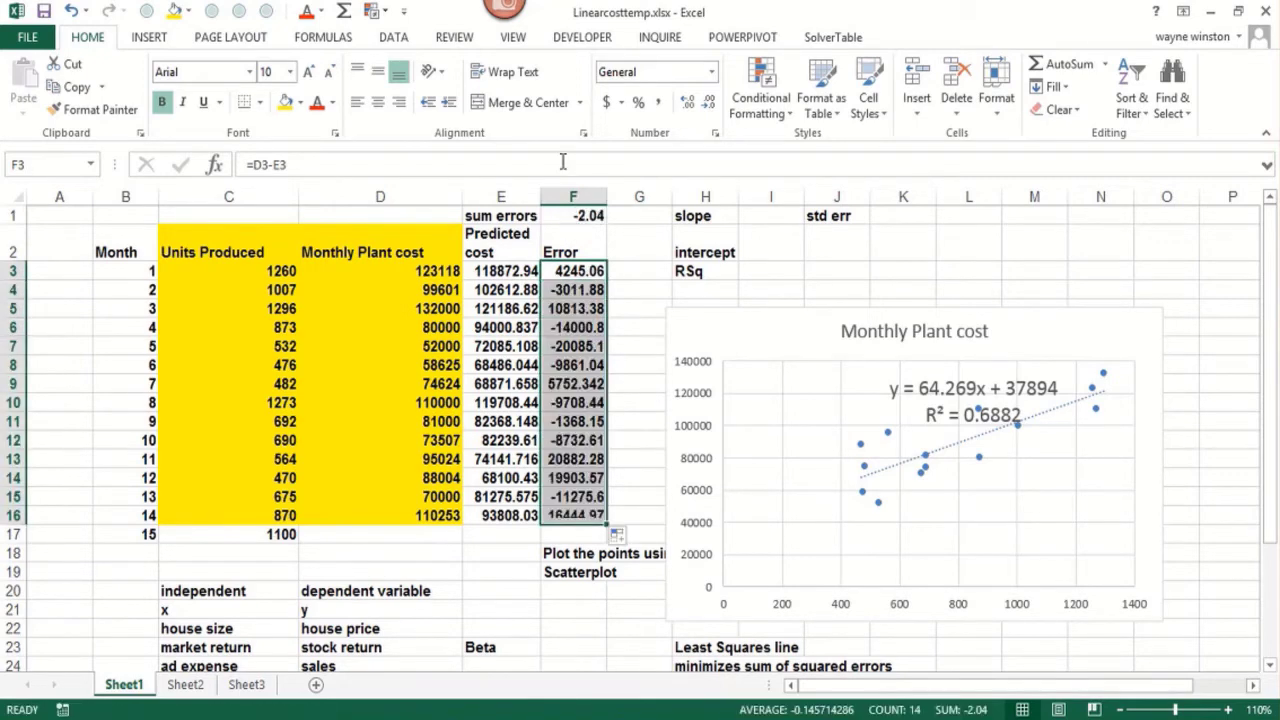
Step: Check the -2.04 sum of errors and inspect the month 1 and 2 error formulas
{"action": "left_click", "coordinate": [580, 216]}
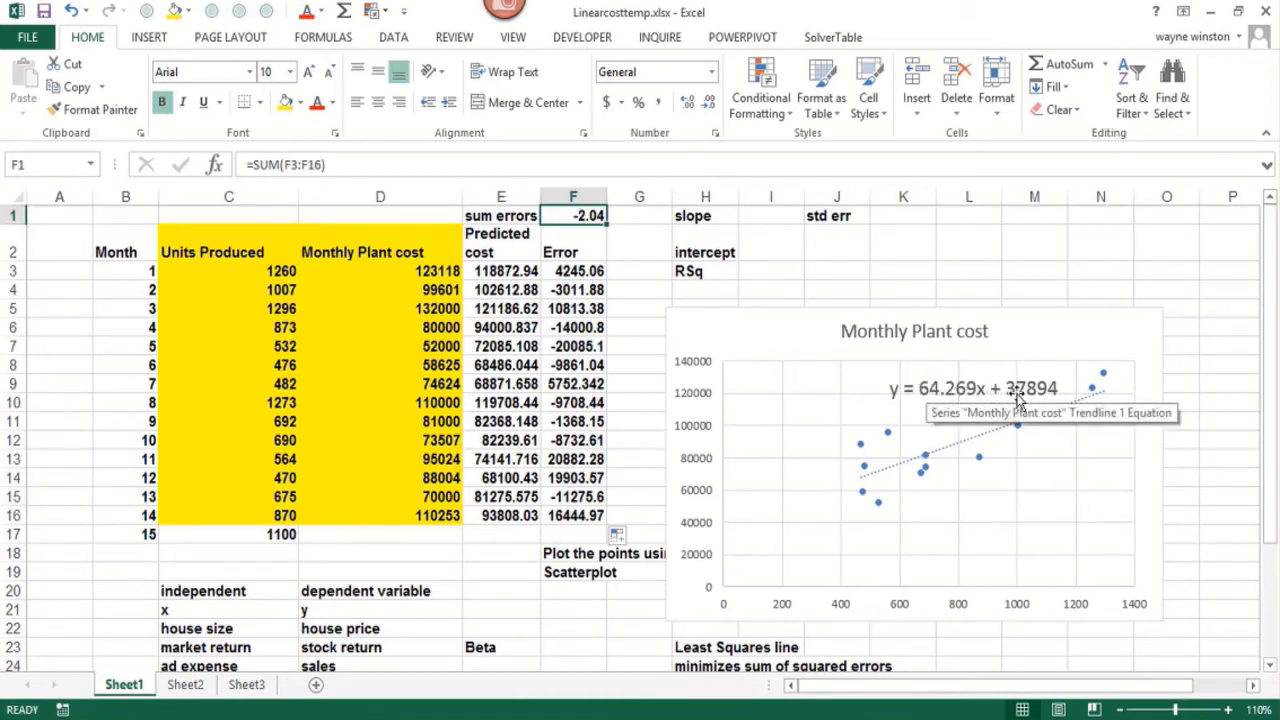
{"action": "left_click", "coordinate": [594, 272]}
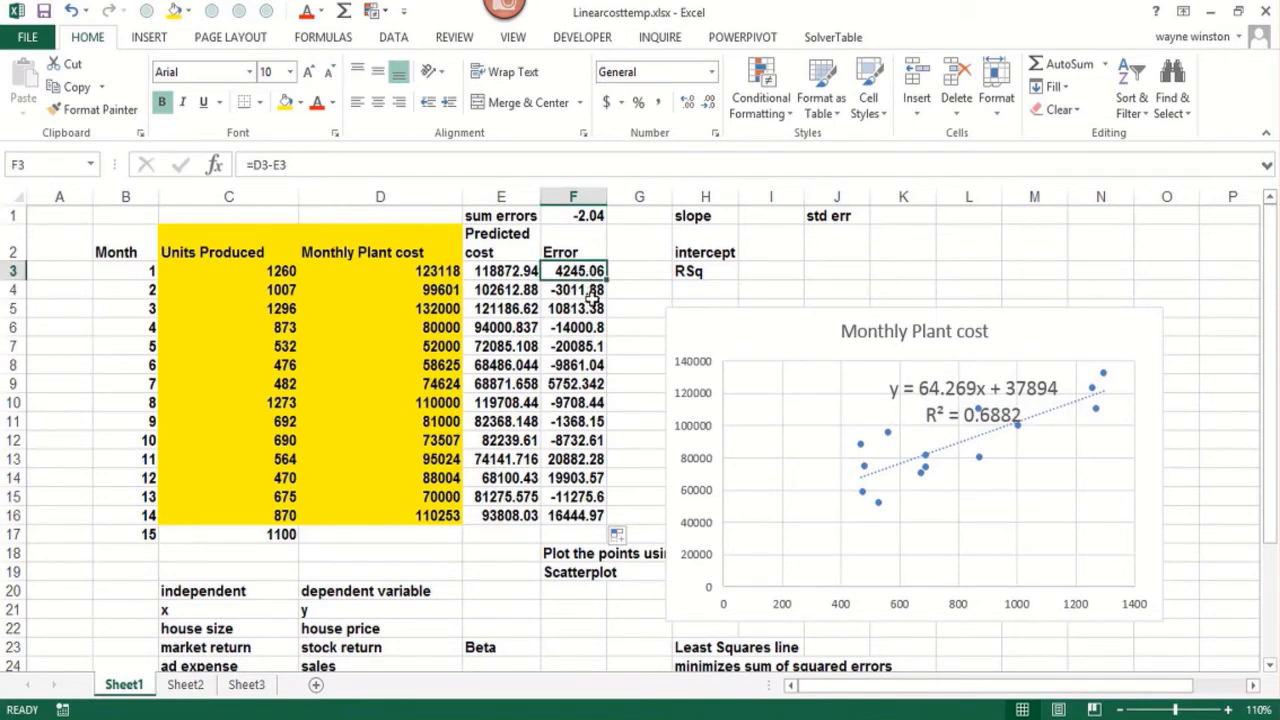
{"action": "left_click", "coordinate": [594, 289]}
{"action": "left_click_drag", "start_coordinate": [594, 289], "coordinate": [595, 289]}
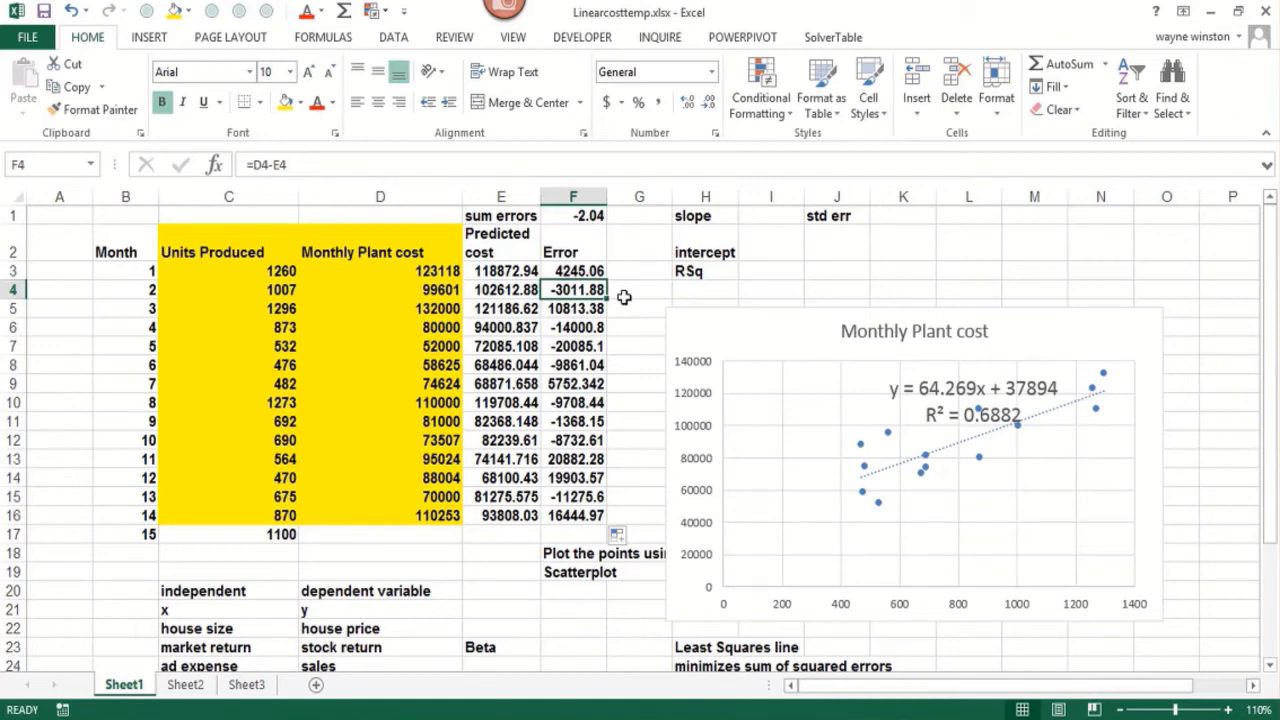
Step: Copy month 14's prediction formula down so month 15's 1100 units predict 108589.9
{"action": "left_click", "coordinate": [281, 535]}
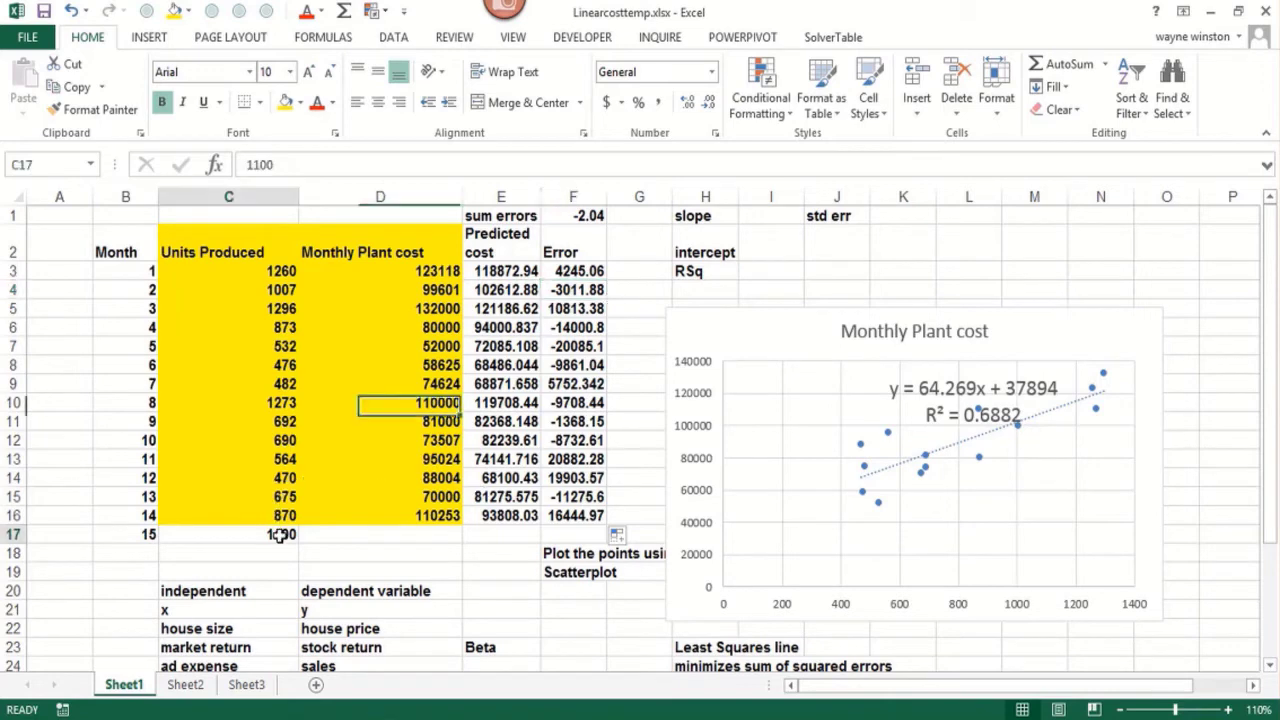
{"action": "left_click", "coordinate": [520, 533]}
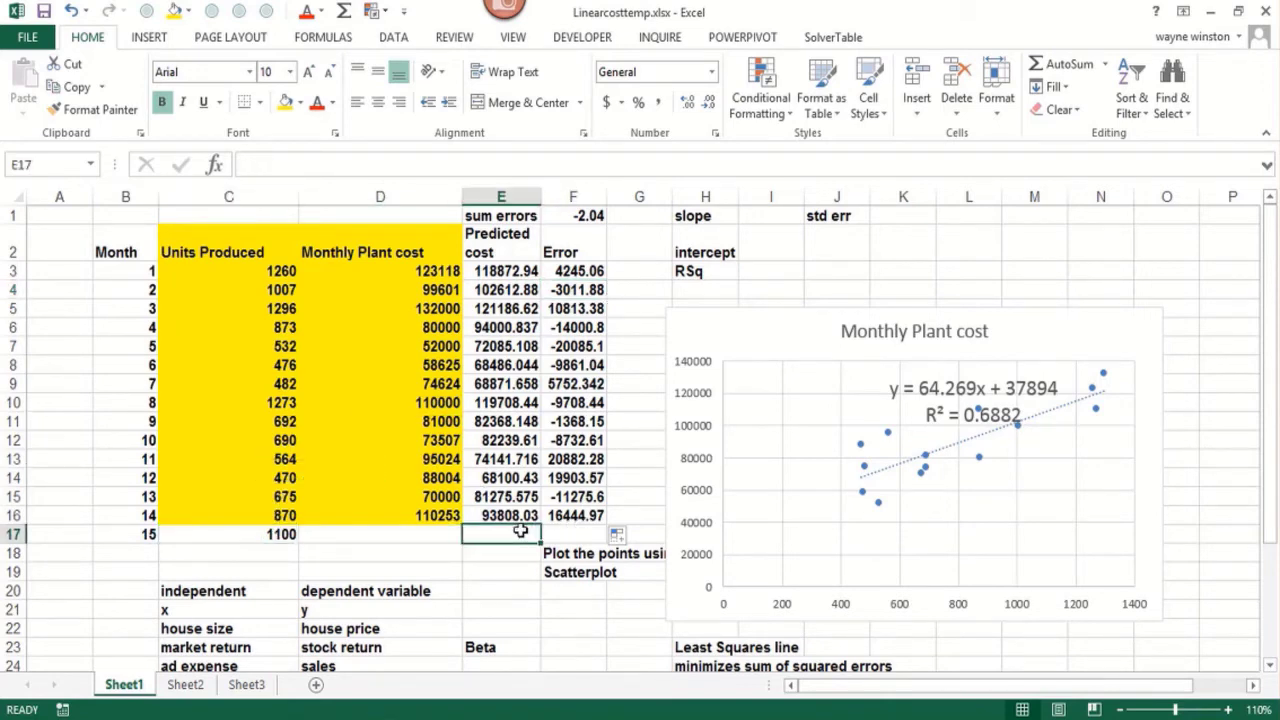
{"action": "left_click", "coordinate": [525, 514]}
{"action": "left_click_drag", "start_coordinate": [541, 524], "coordinate": [536, 548]}
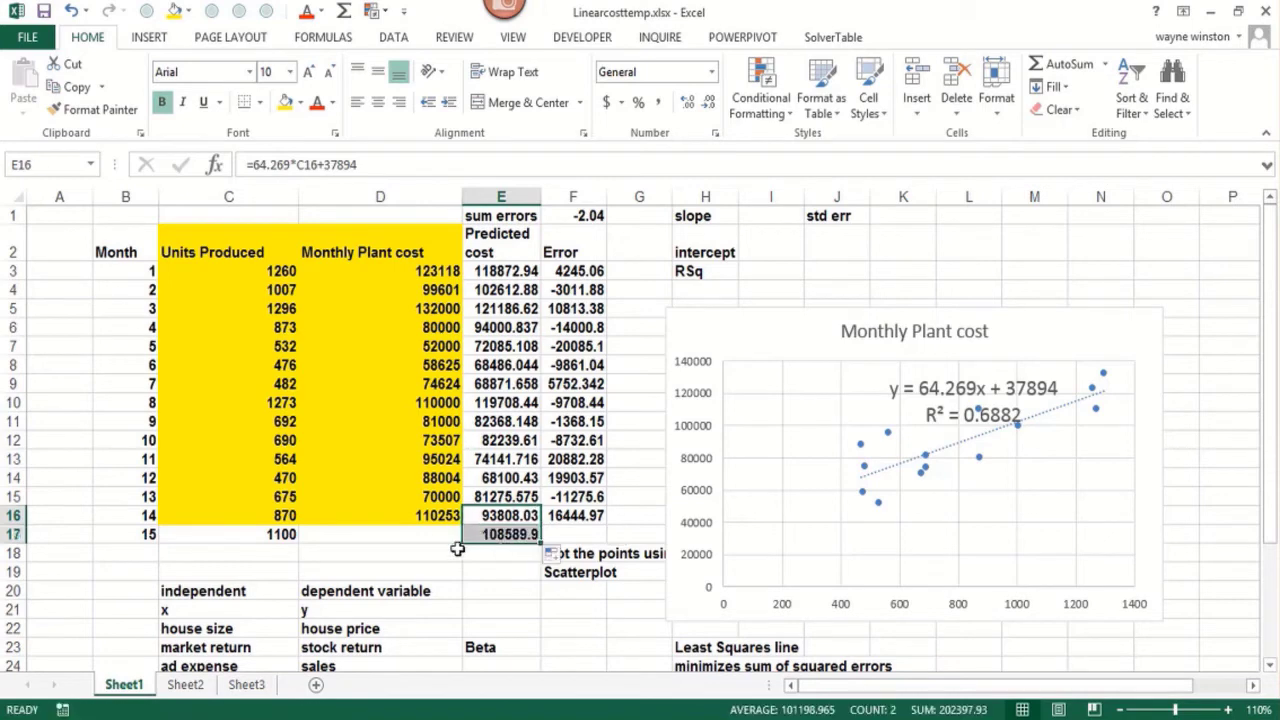
Step: Check month 15's copied prediction formula against its units produced
{"action": "left_click", "coordinate": [248, 537]}
{"action": "left_click", "coordinate": [489, 535]}
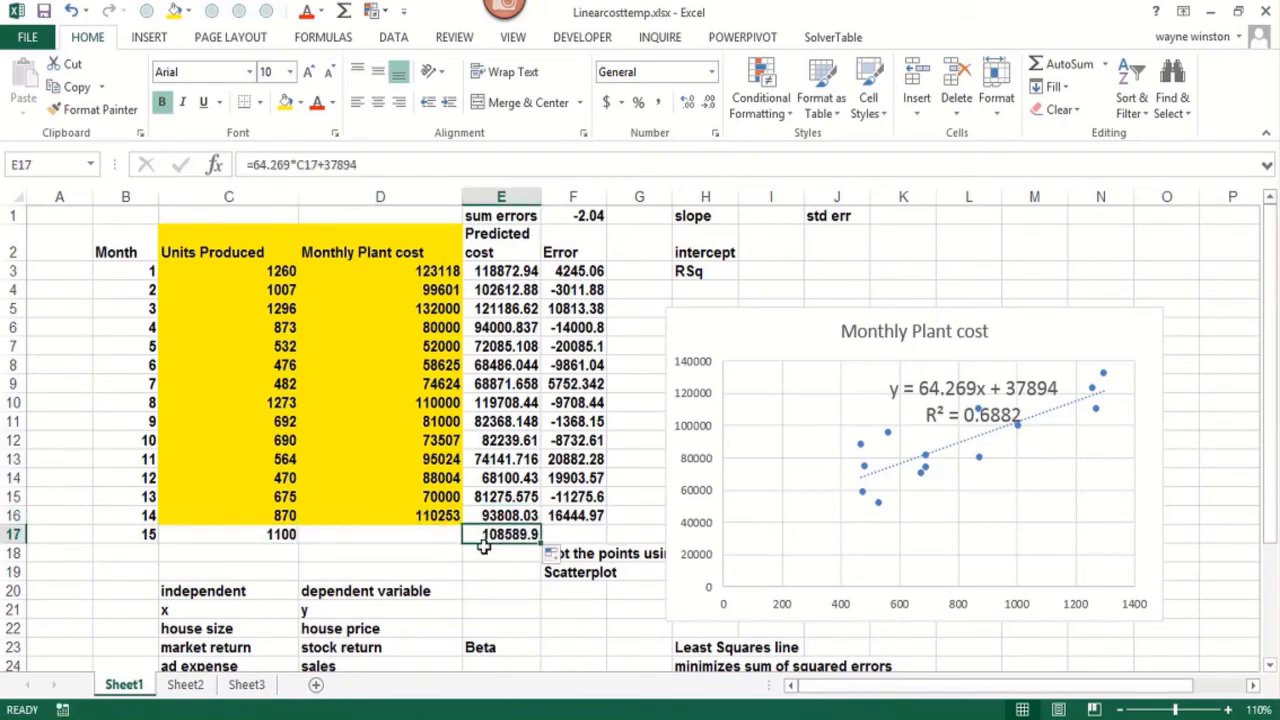
{"action": "left_click", "coordinate": [485, 549]}
{"action": "left_click", "coordinate": [508, 531]}
{"action": "left_click", "coordinate": [646, 311]}
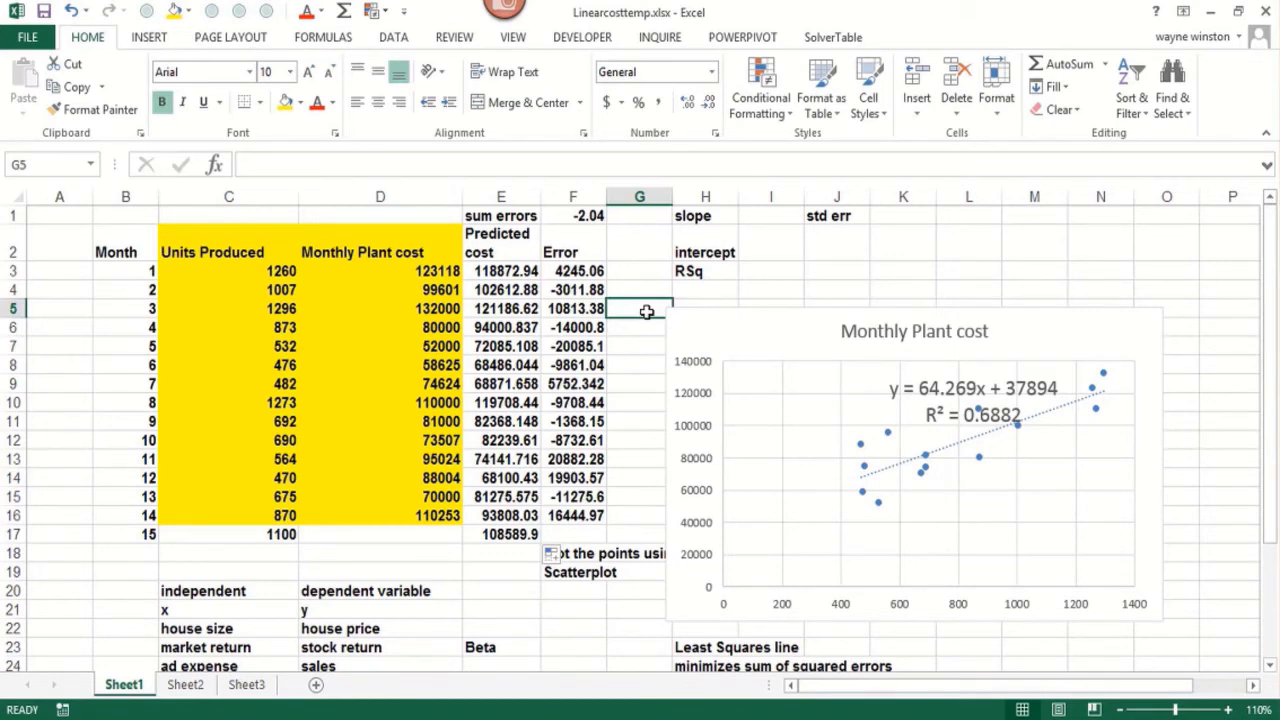
Step: Enter =STEYX(D3:D16,C3:C16) in J2 under 'std err', returning 13771.85
{"action": "left_click", "coordinate": [847, 242]}
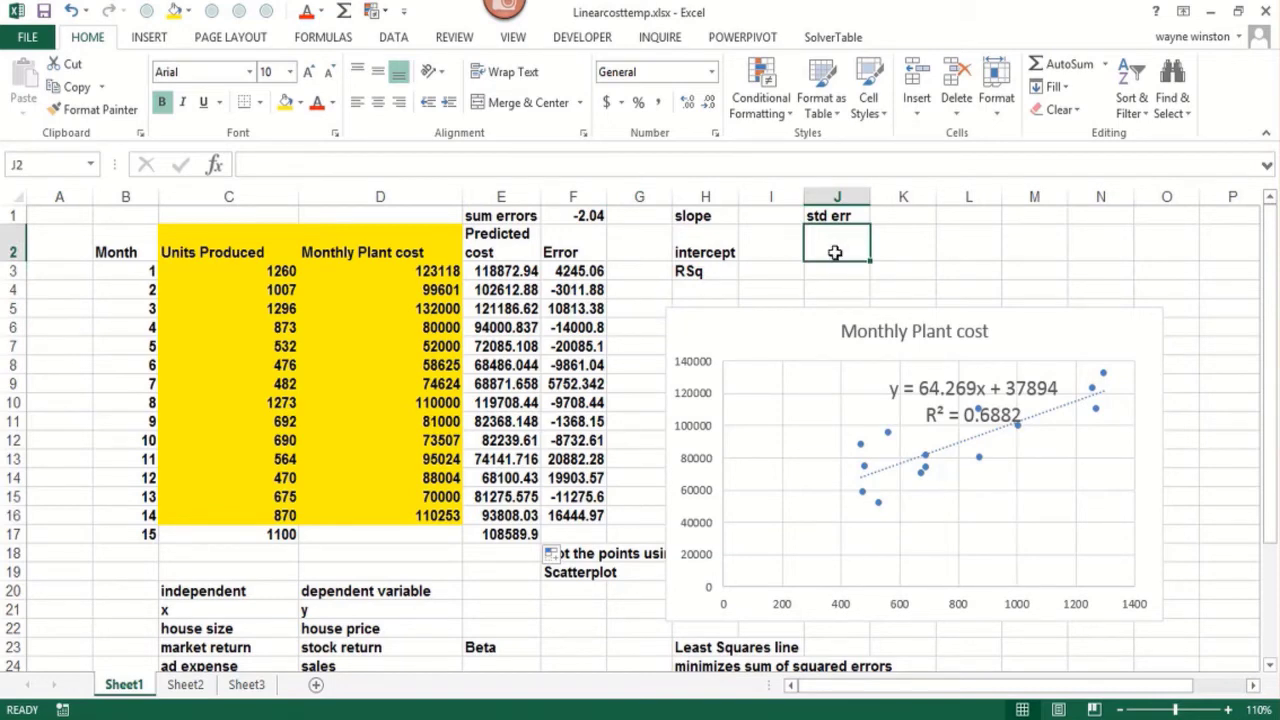
{"action": "type", "text": "=st"}
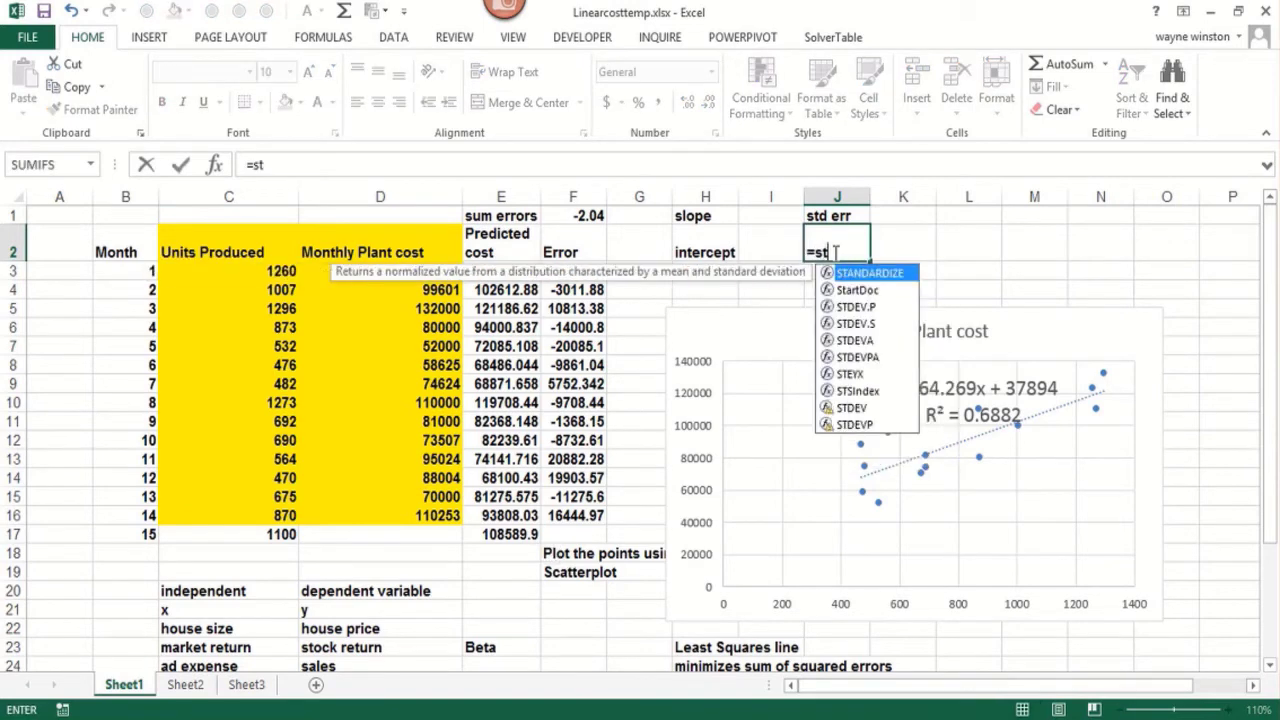
{"action": "type", "text": "eyx("}
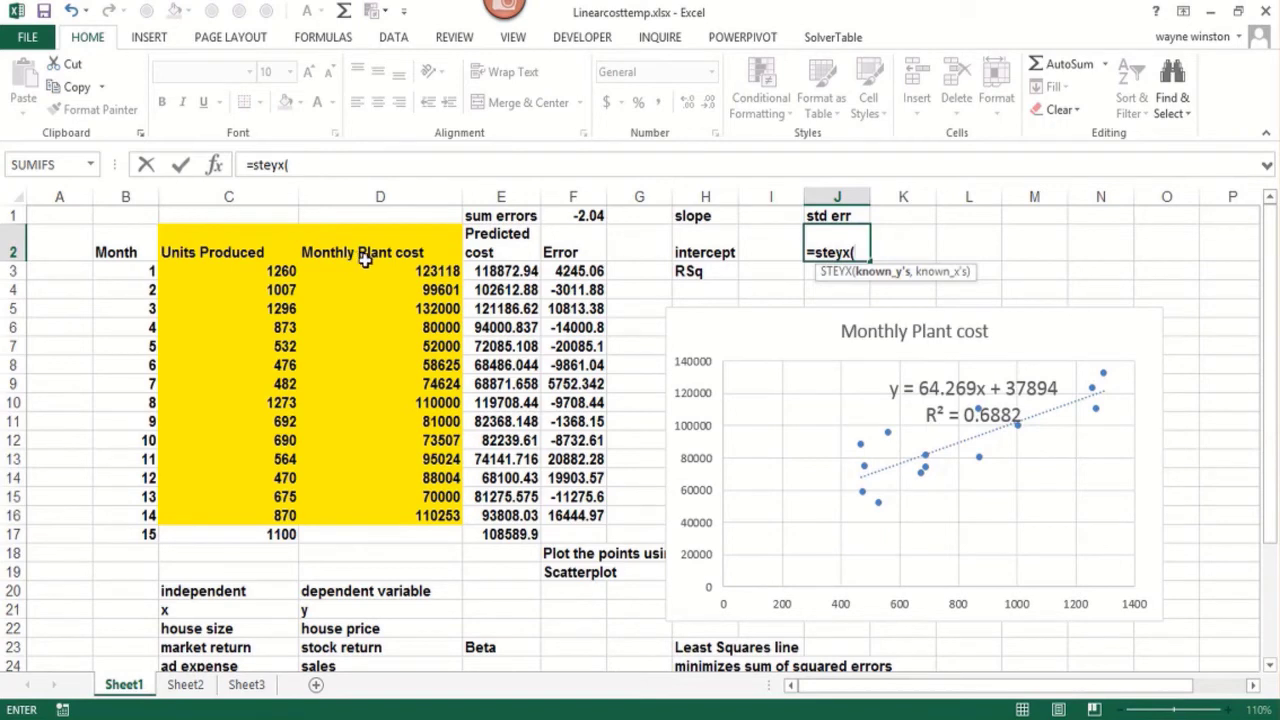
{"action": "left_click_drag", "start_coordinate": [381, 270], "coordinate": [418, 526]}
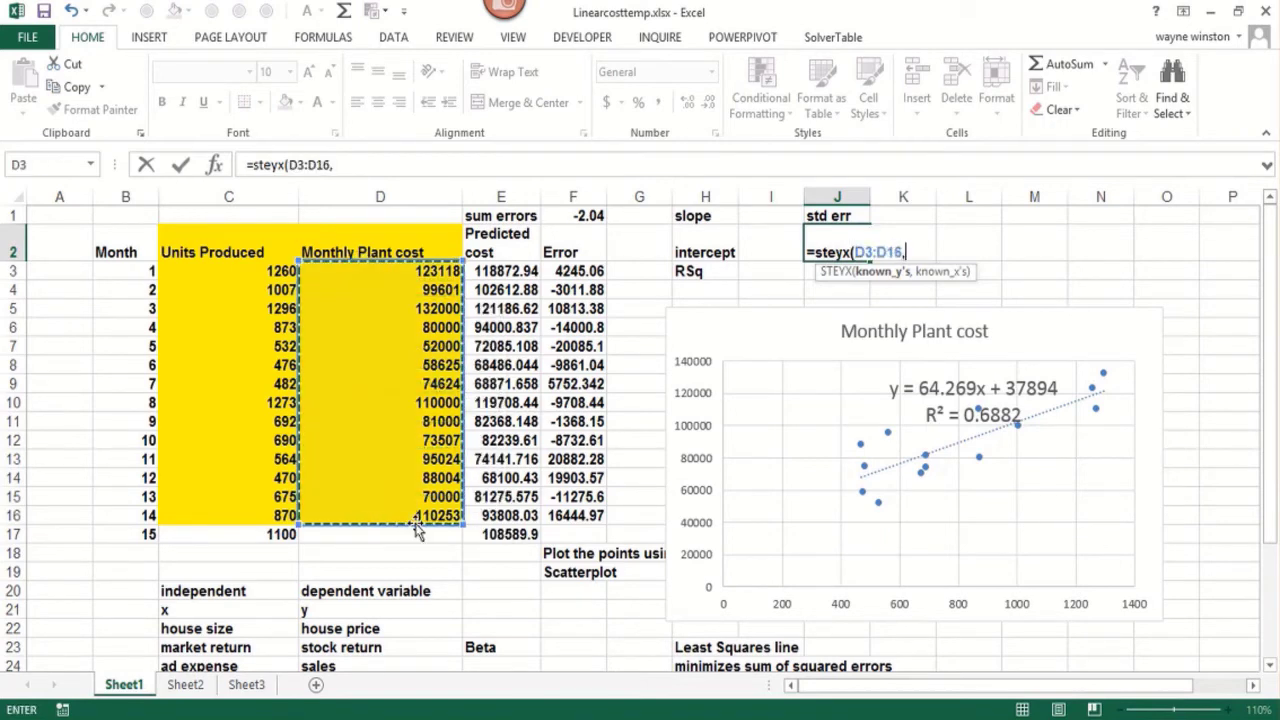
{"action": "type", "text": ","}
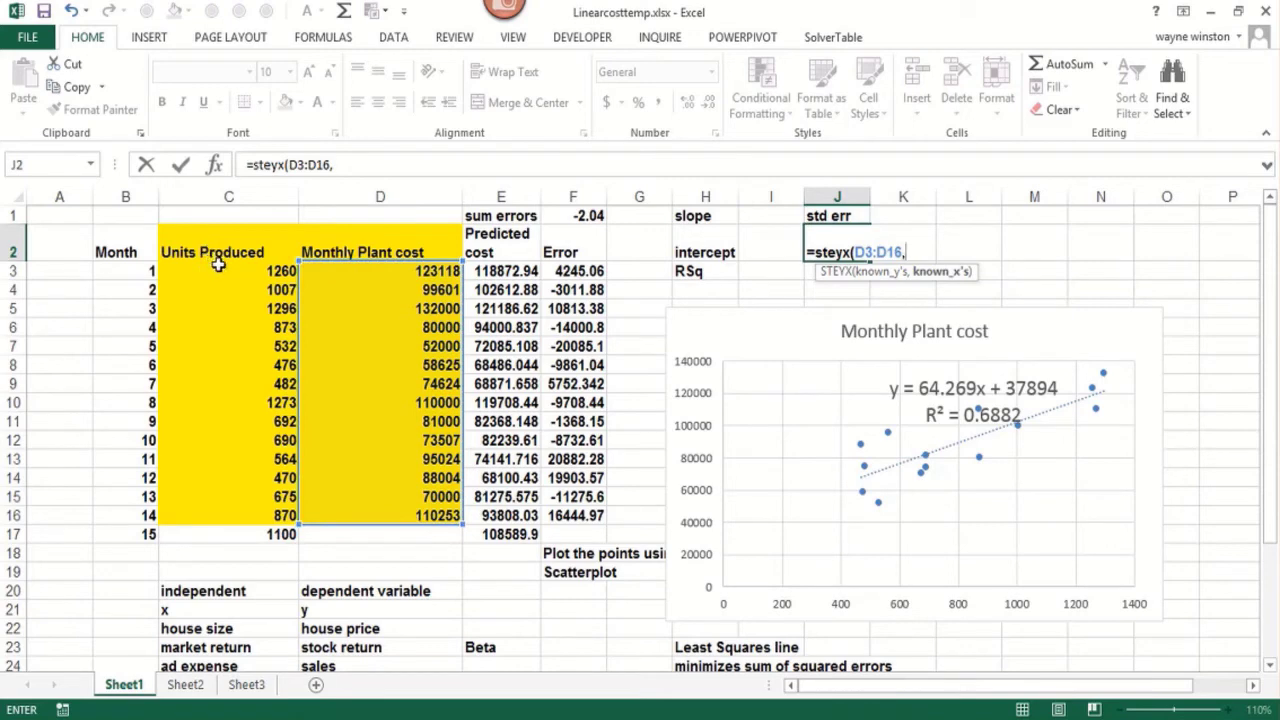
{"action": "left_click_drag", "start_coordinate": [214, 268], "coordinate": [285, 534]}
{"action": "key", "text": "Return"}
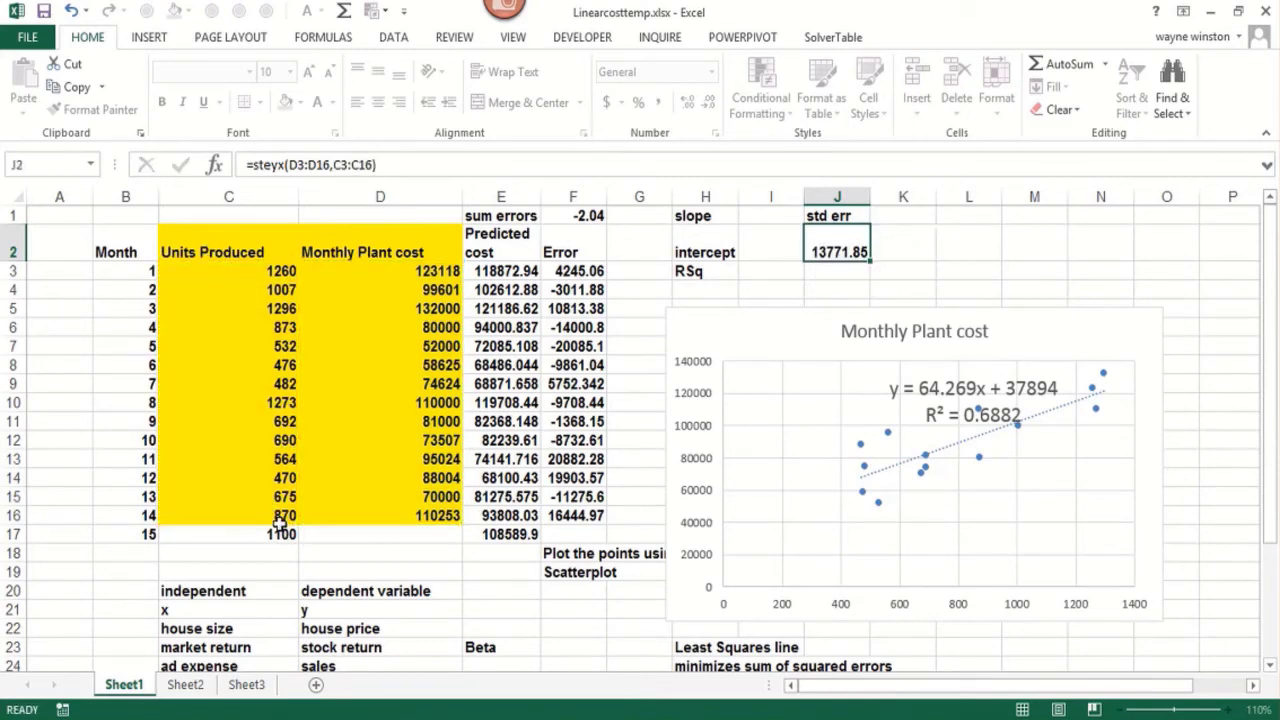
{"action": "key", "text": "Return"}
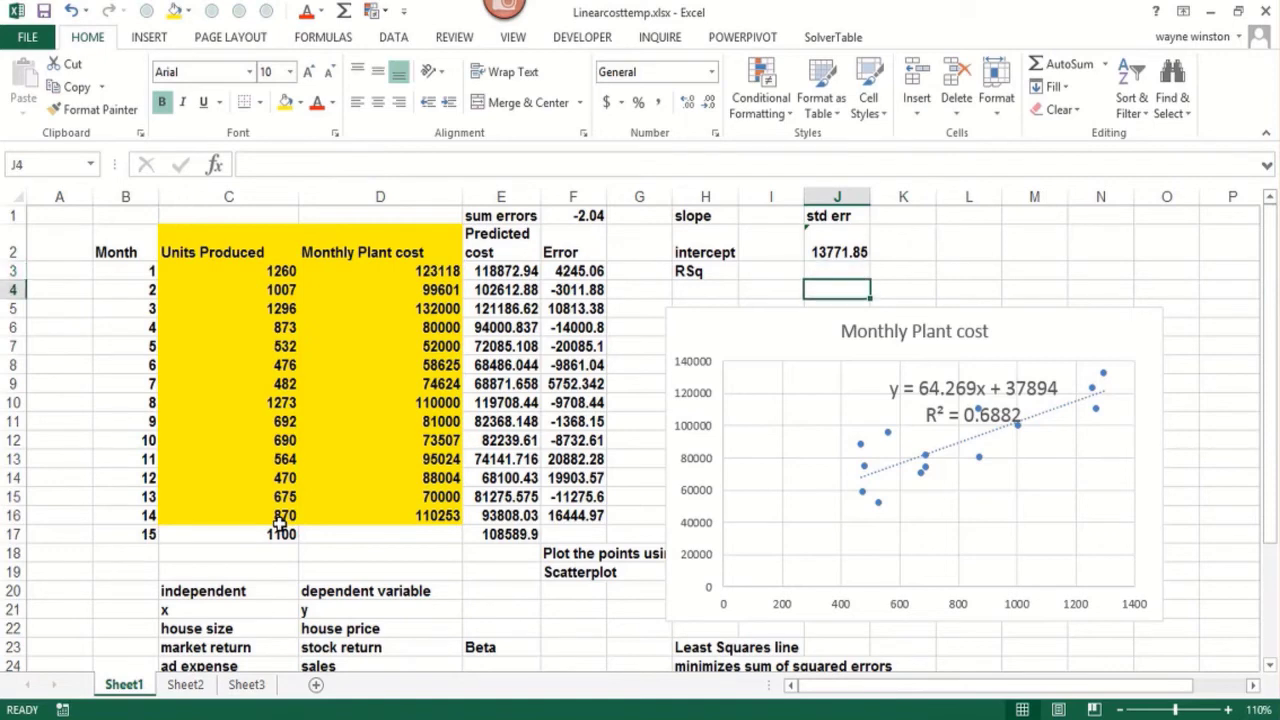
Step: Write the note '68% of predictions accurate within 13,771 and 95% accurate within 2*13771' in H4
{"action": "key", "text": "Left"}
{"action": "key", "text": "Left"}
{"action": "type", "text": "68"}
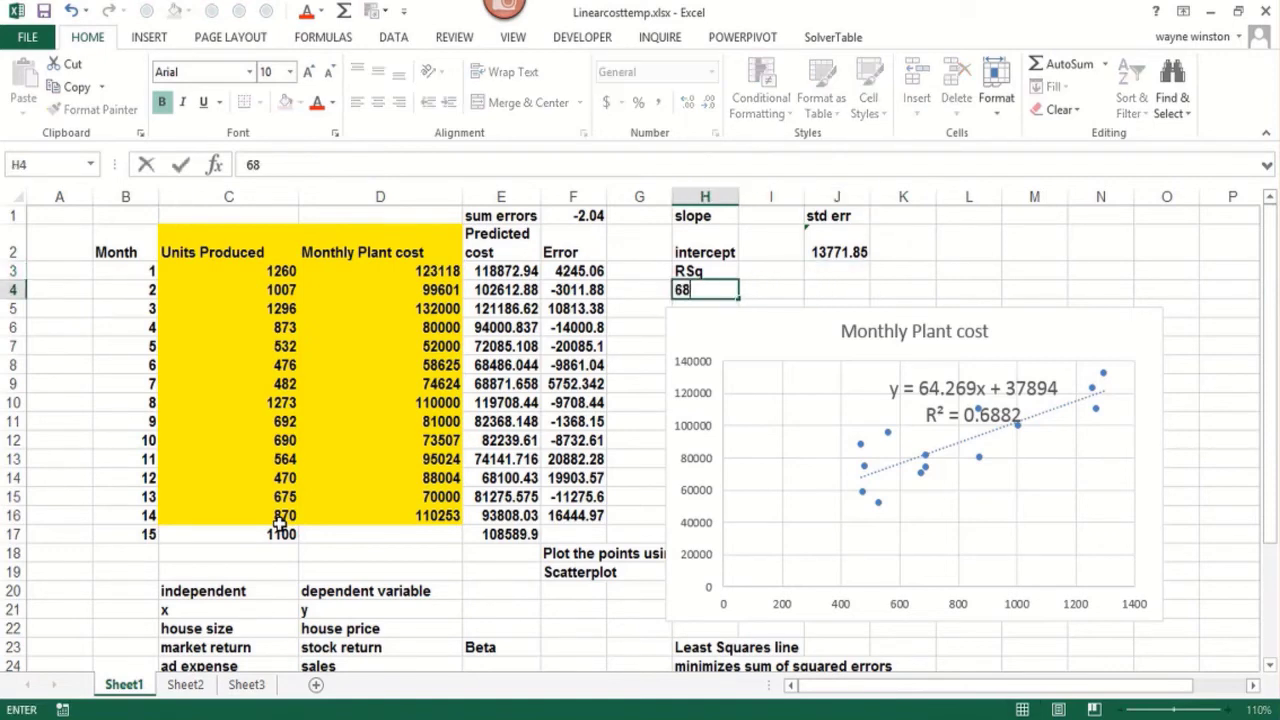
{"action": "type", "text": "% of pre"}
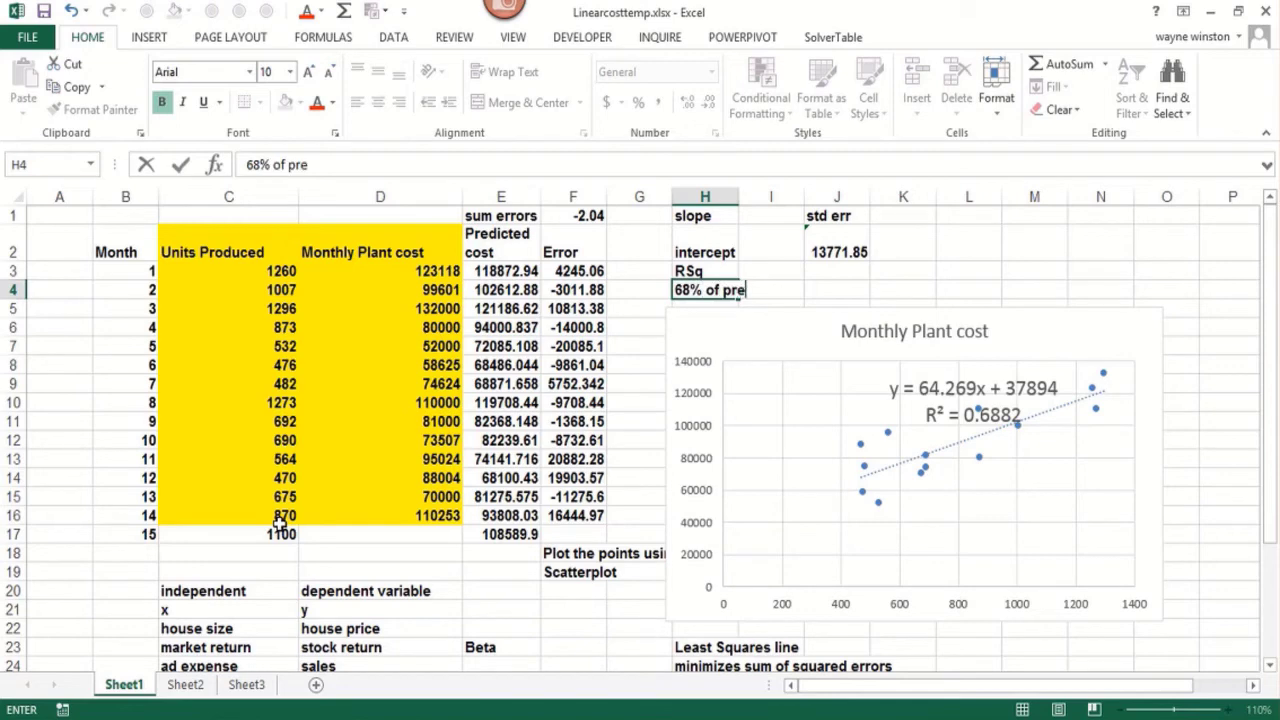
{"action": "type", "text": "dictions accura"}
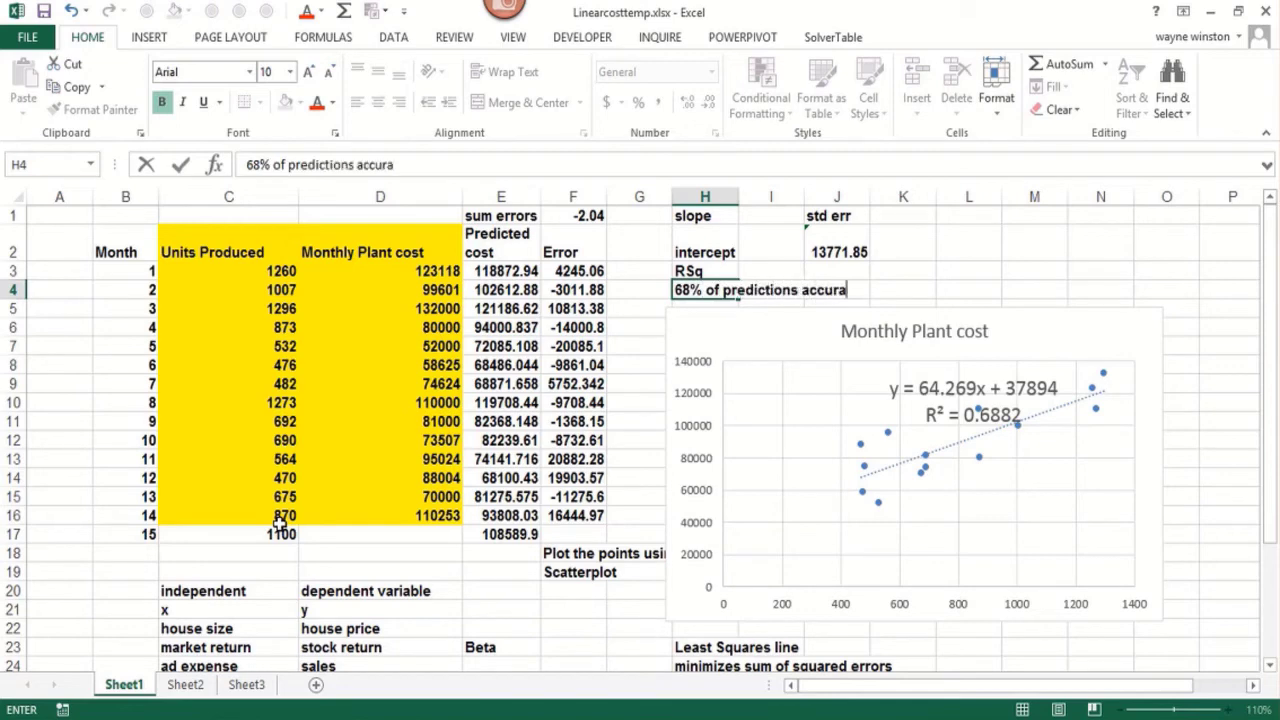
{"action": "type", "text": "te withi"}
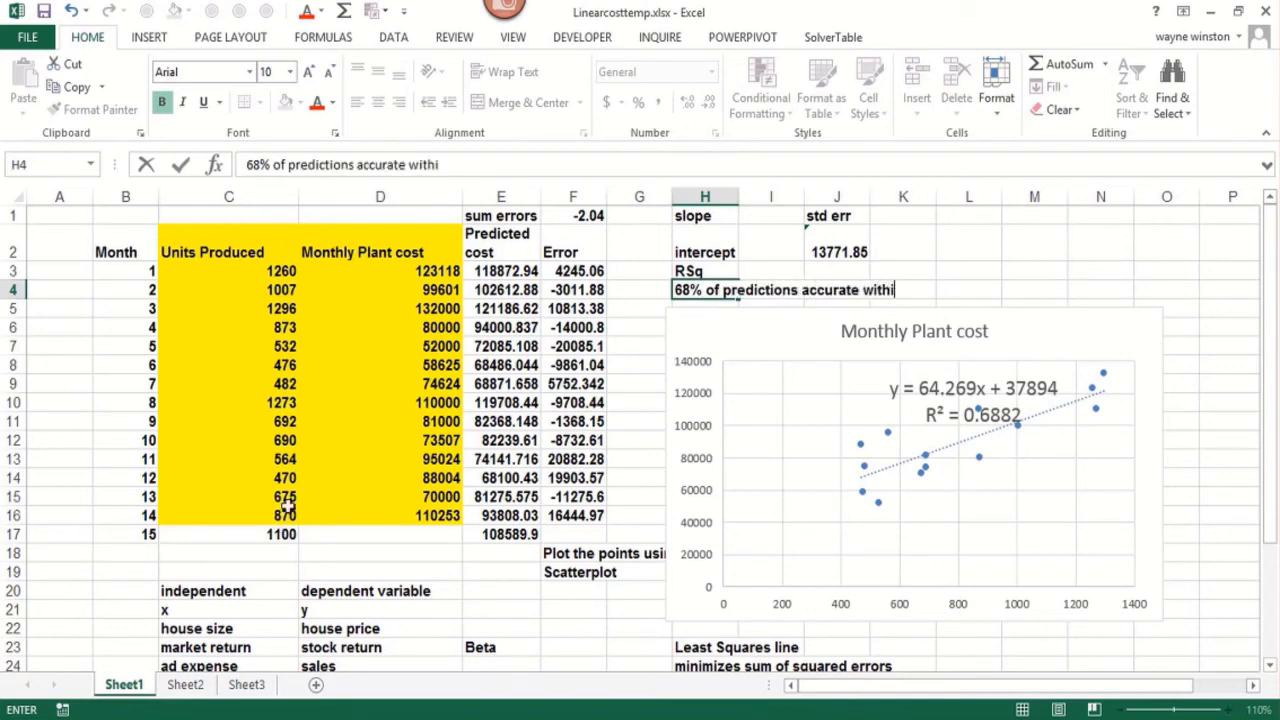
{"action": "type", "text": "n 13,771"}
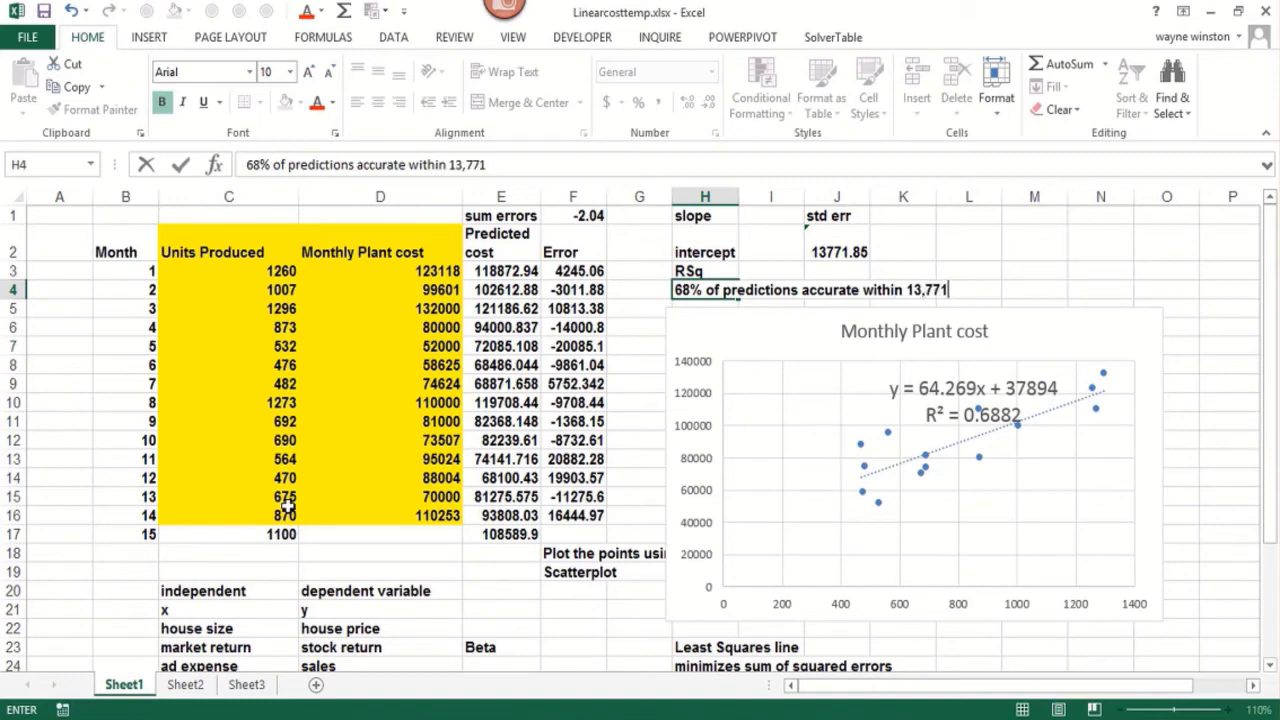
{"action": "type", "text": " and 95"}
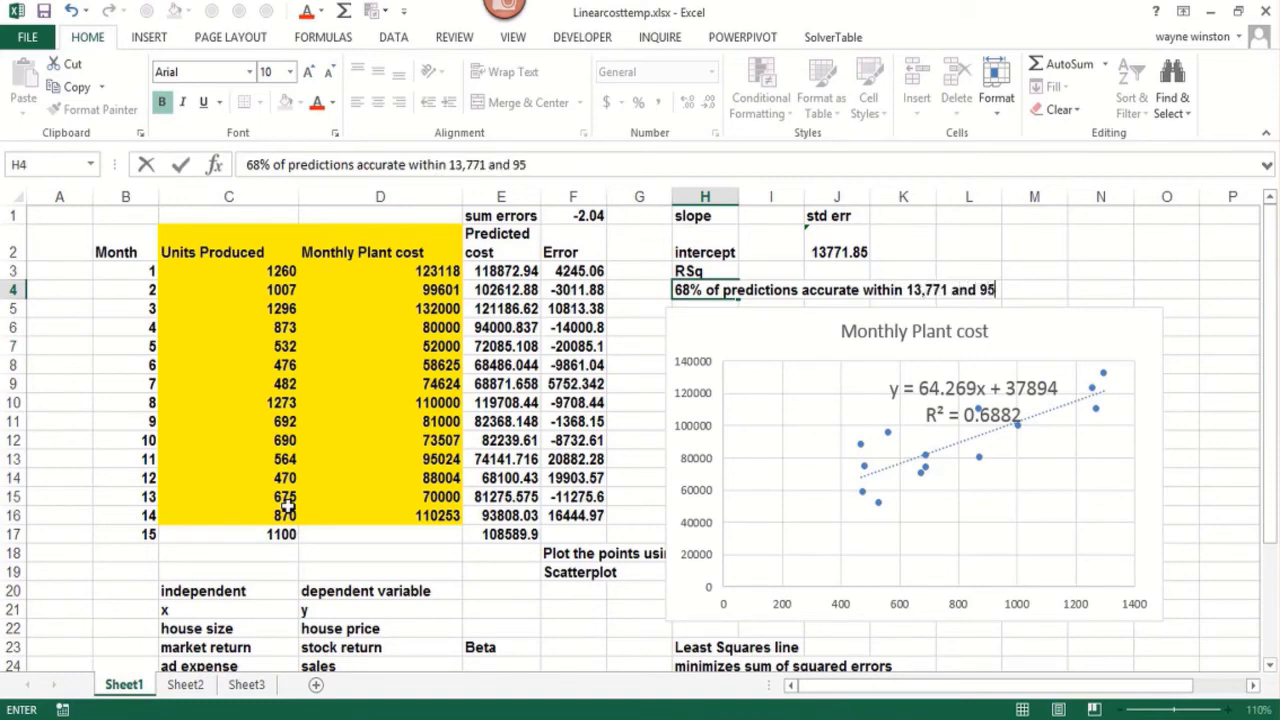
{"action": "type", "text": "% accurat"}
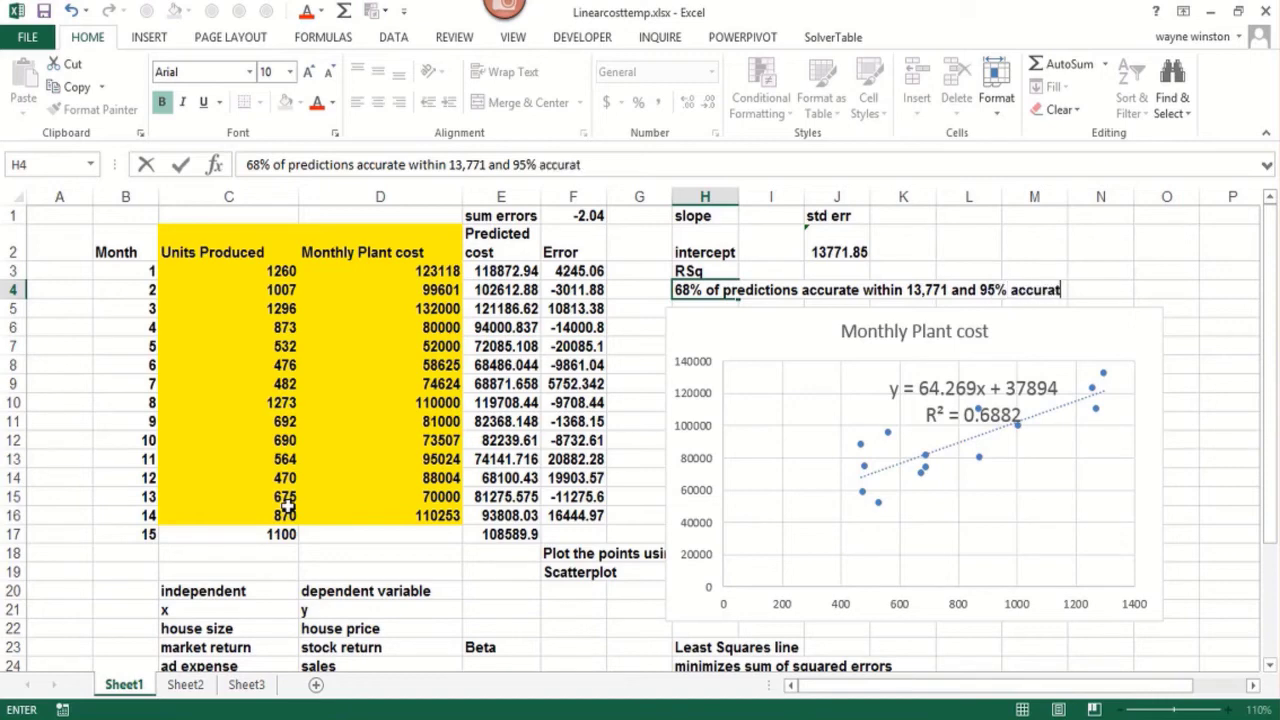
{"action": "type", "text": "e within "}
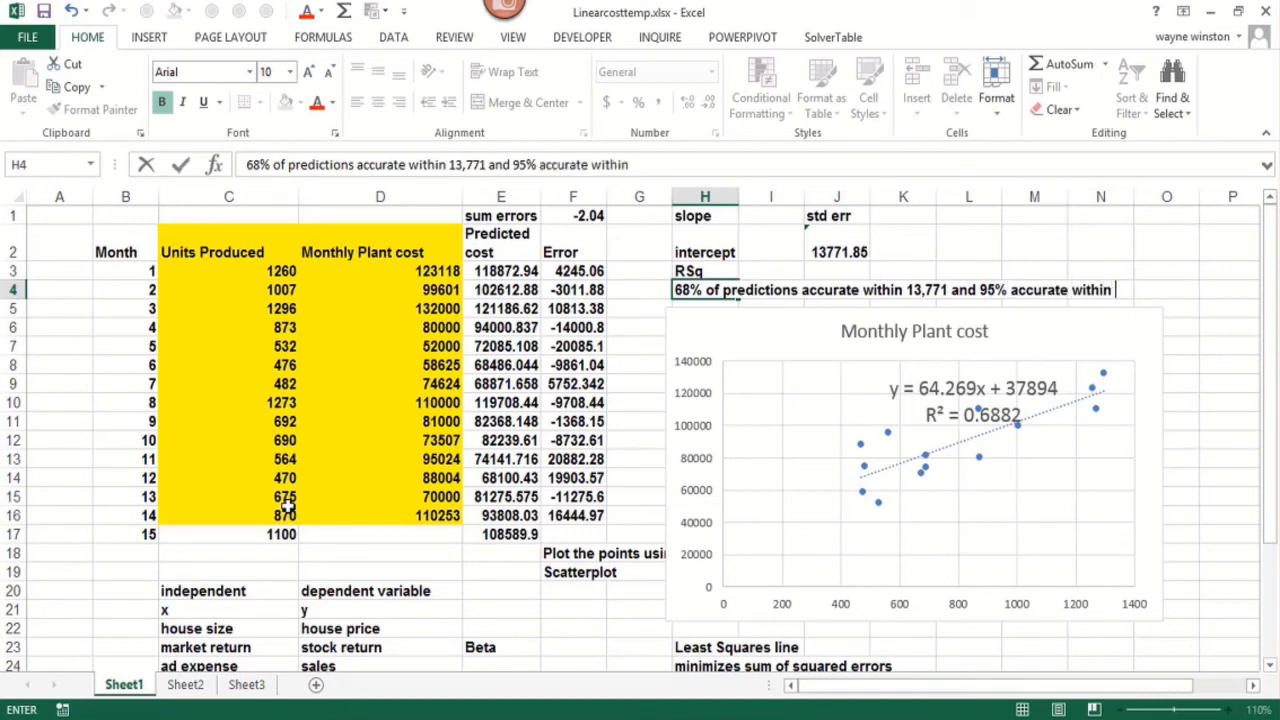
{"action": "type", "text": "2*23771"}
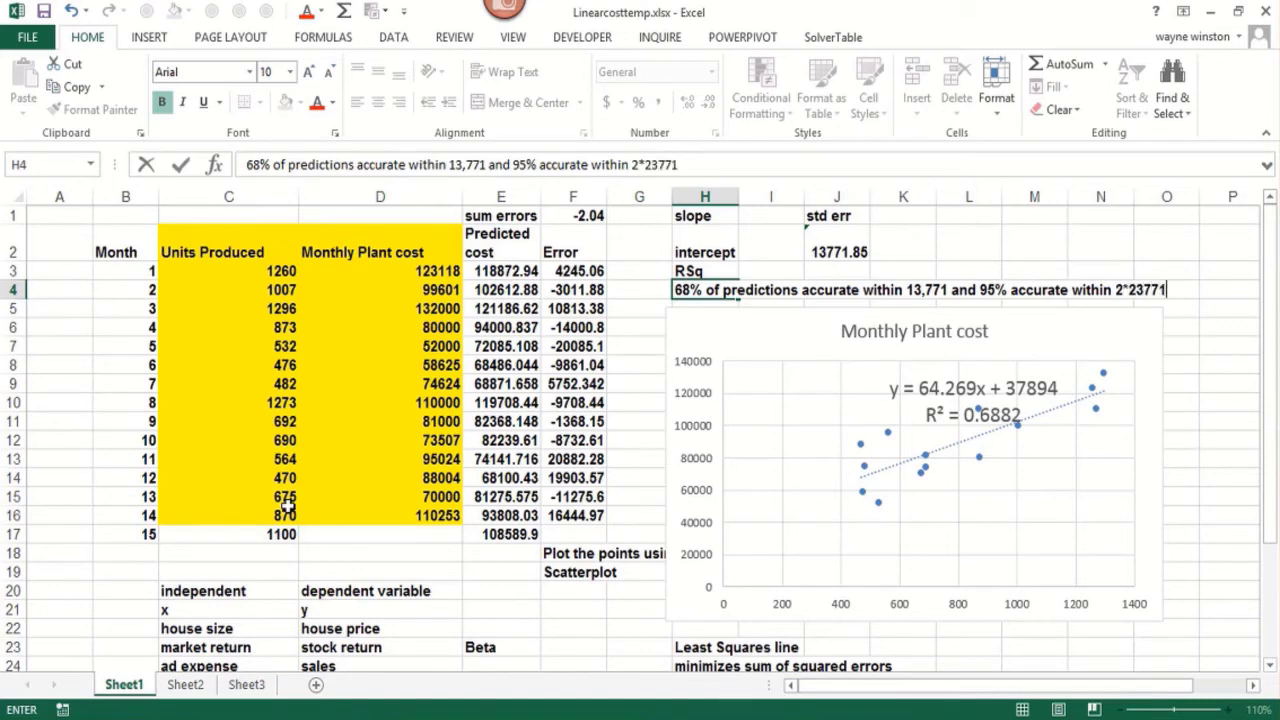
{"action": "key", "text": "BackSpace"}
{"action": "key", "text": "BackSpace"}
{"action": "key", "text": "BackSpace"}
{"action": "key", "text": "BackSpace"}
{"action": "key", "text": "BackSpace"}
{"action": "type", "text": "13771"}
{"action": "key", "text": "Return"}
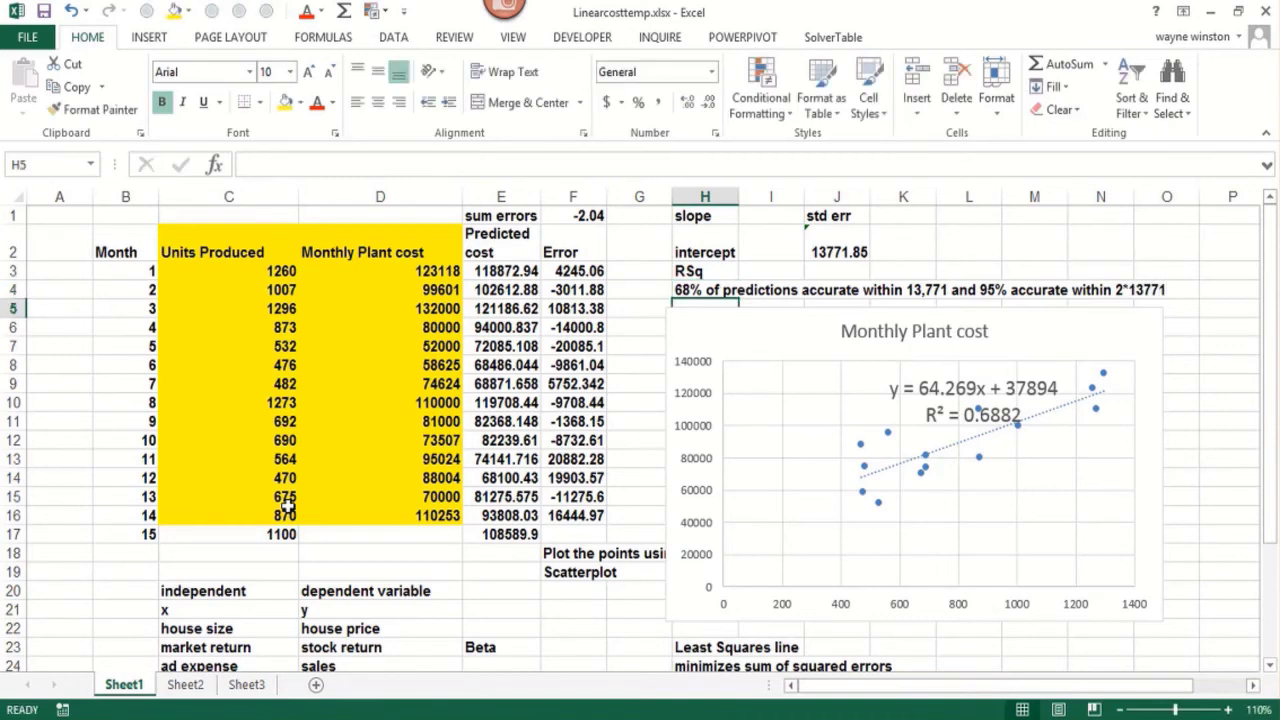
Step: Enter =2*13771 in O3 to show twice the standard error, 27542
{"action": "key", "text": "Right"}
{"action": "key", "text": "Right"}
{"action": "key", "text": "Right"}
{"action": "key", "text": "Right"}
{"action": "key", "text": "Right"}
{"action": "key", "text": "Right"}
{"action": "key", "text": "Up"}
{"action": "key", "text": "Up"}
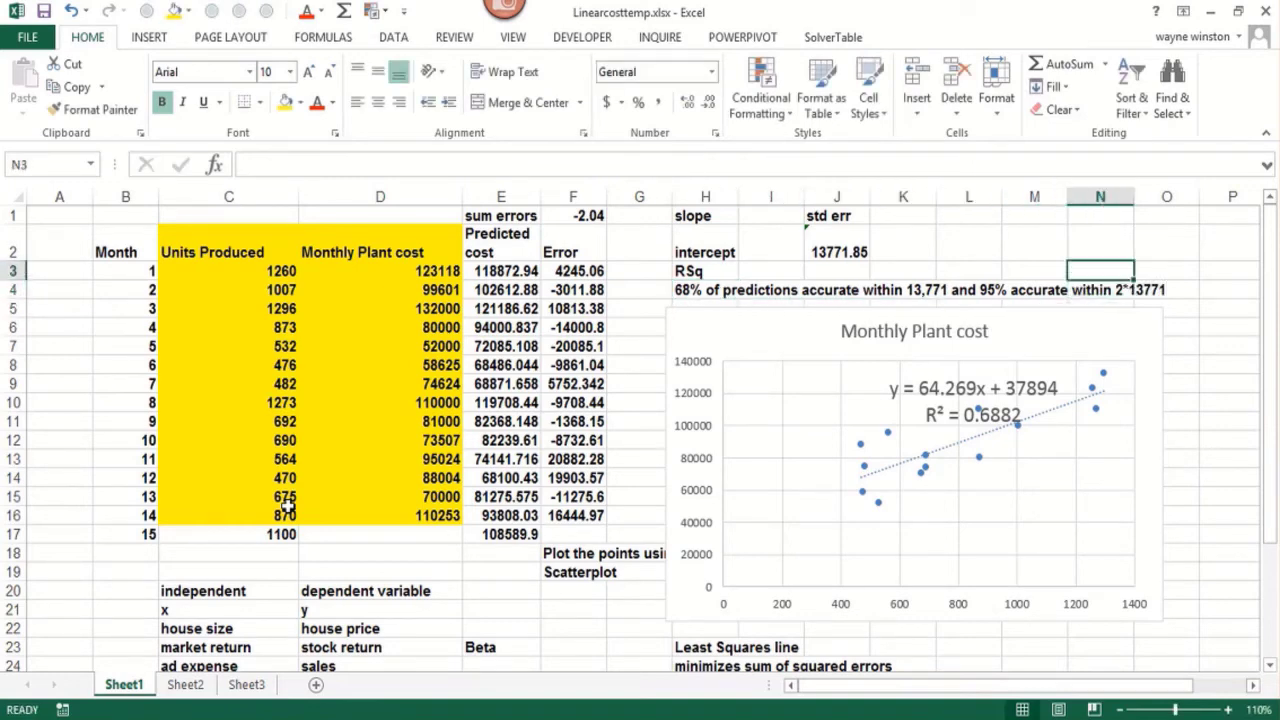
{"action": "key", "text": "Right"}
{"action": "type", "text": "=2"}
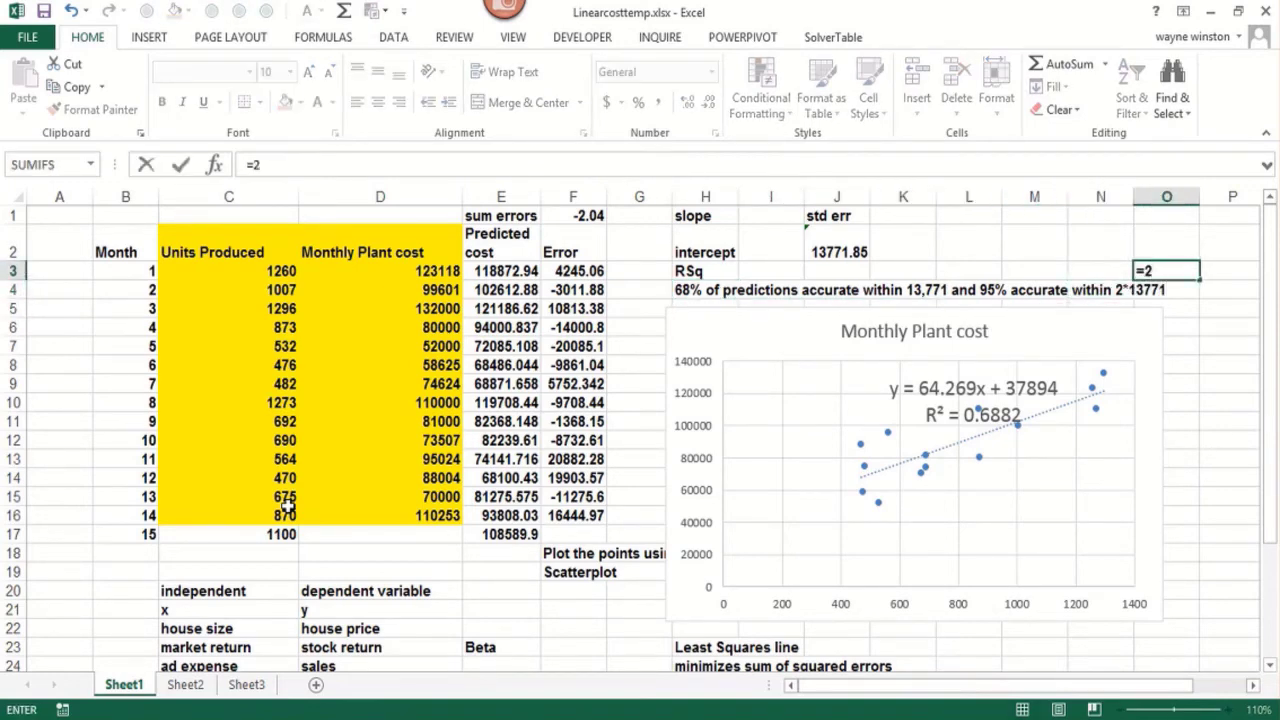
{"action": "type", "text": "*13771"}
{"action": "key", "text": "Return"}
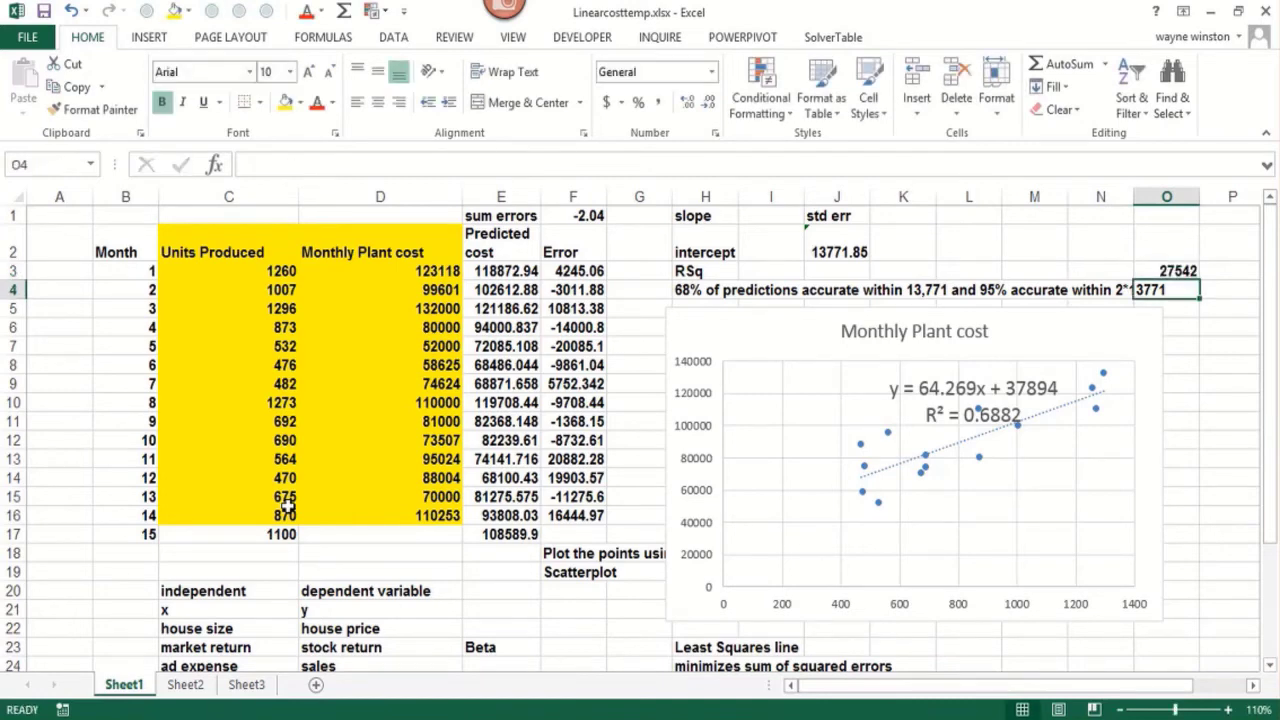
{"action": "left_click", "coordinate": [568, 276]}
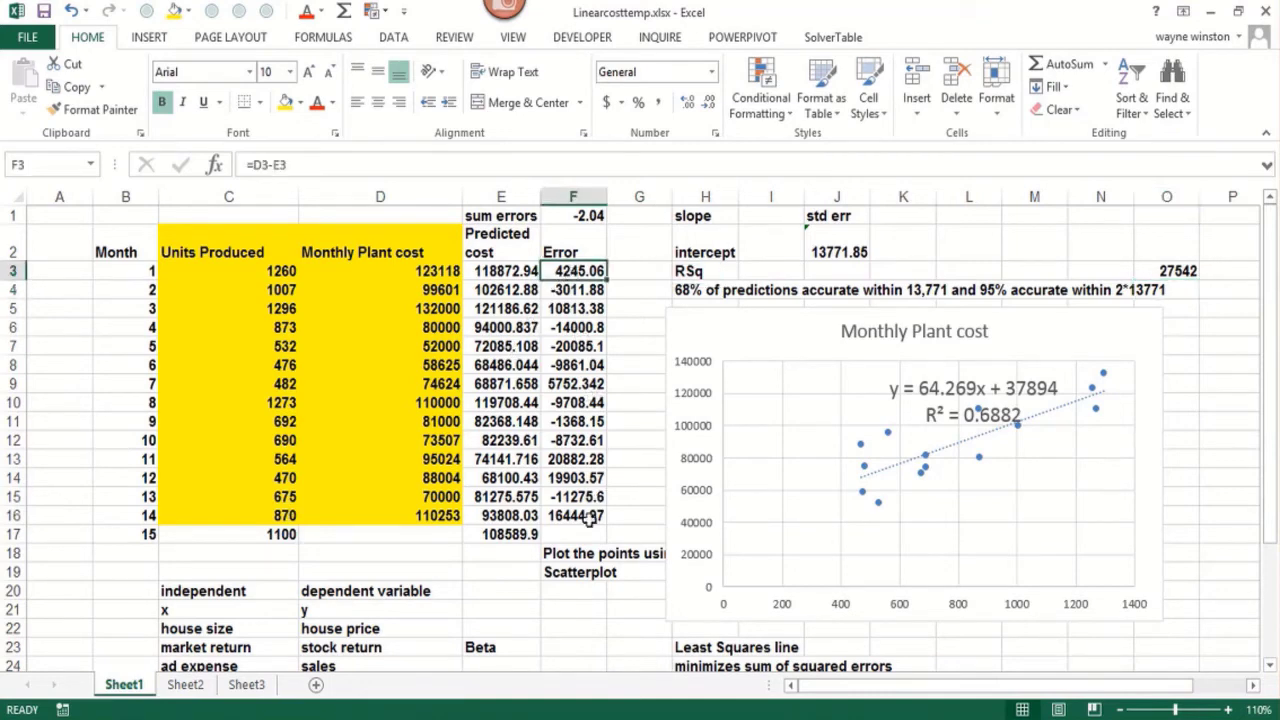
{"action": "left_click", "coordinate": [588, 517]}
{"action": "left_click", "coordinate": [577, 612]}
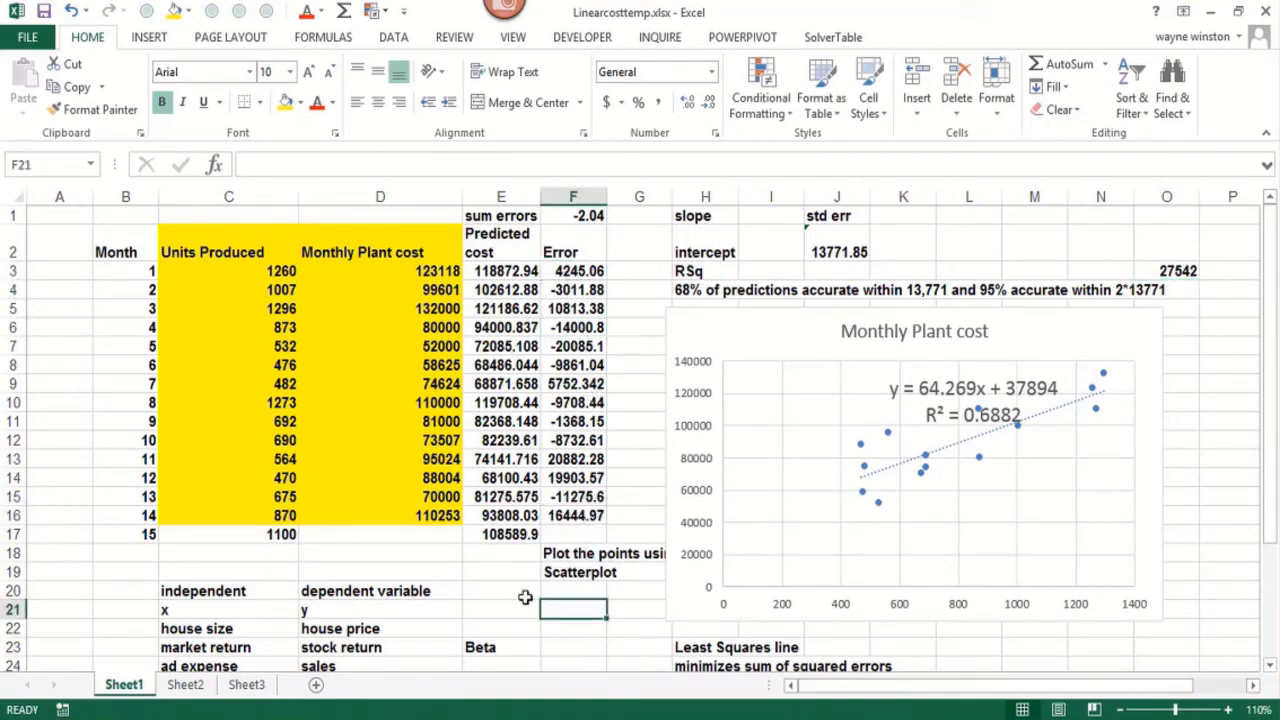
{"action": "left_click", "coordinate": [485, 530]}
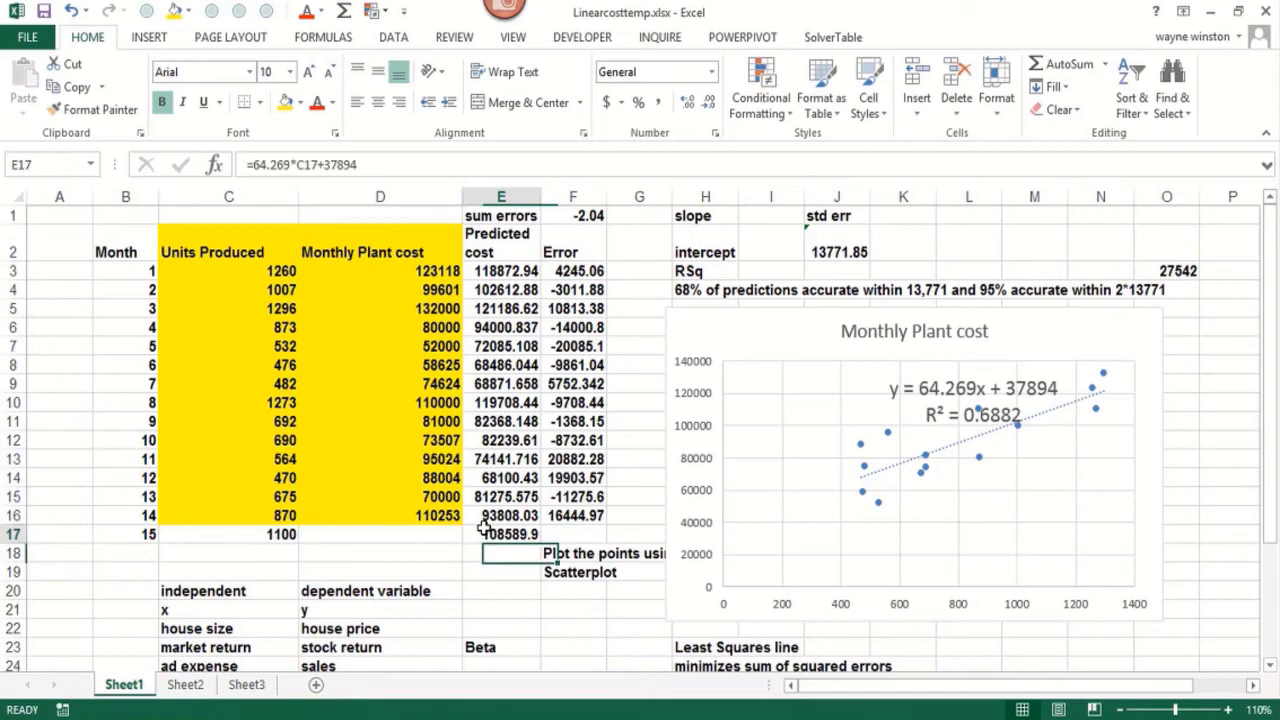
{"action": "left_click", "coordinate": [270, 535]}
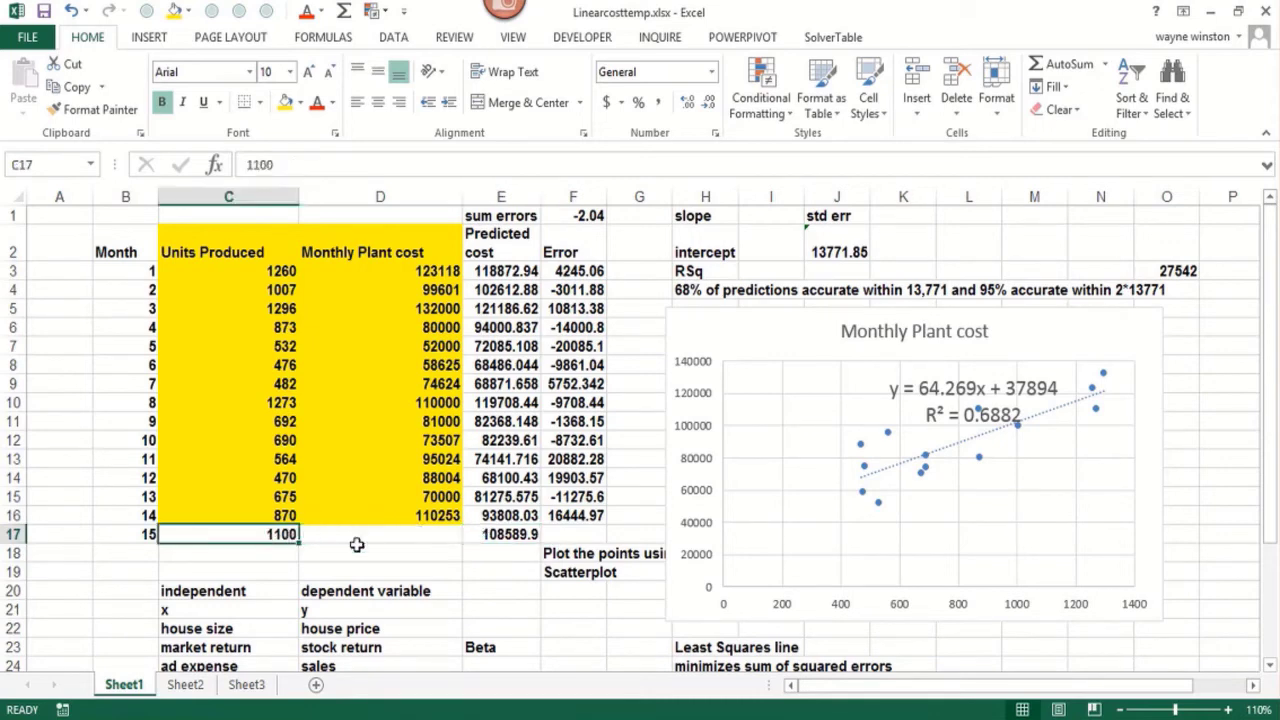
{"action": "left_click", "coordinate": [491, 535]}
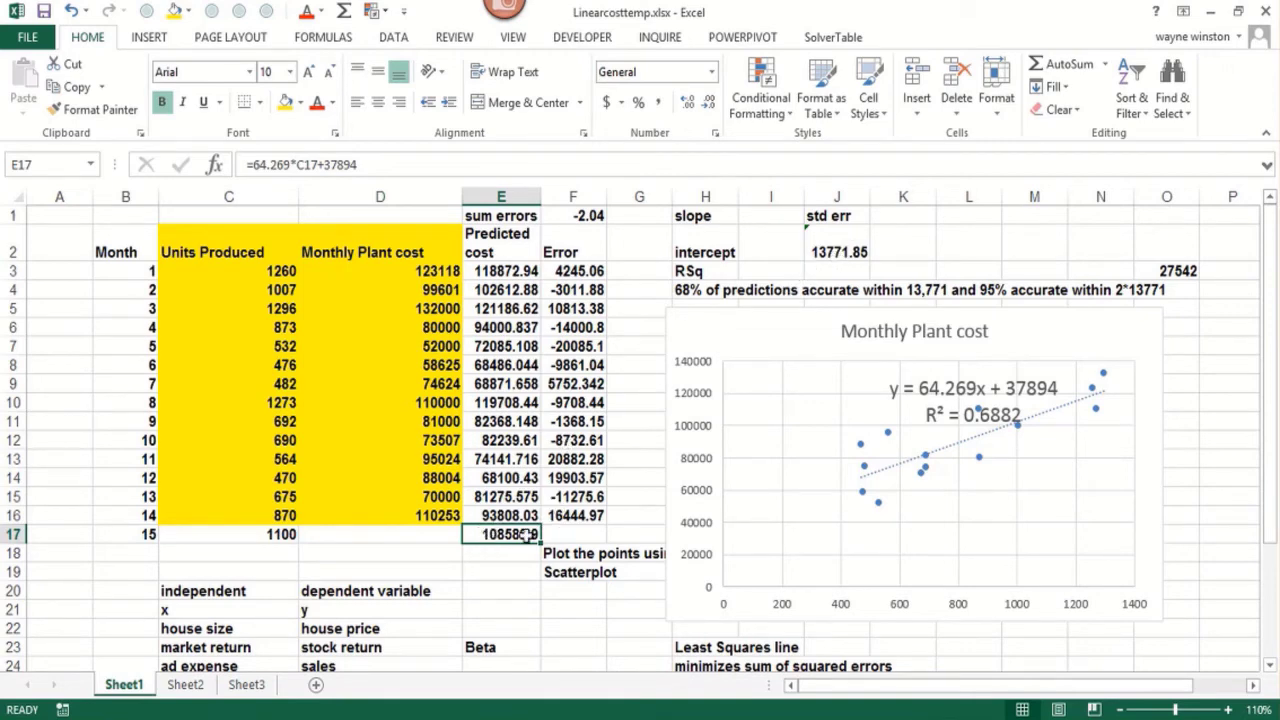
{"action": "left_click", "coordinate": [506, 557]}
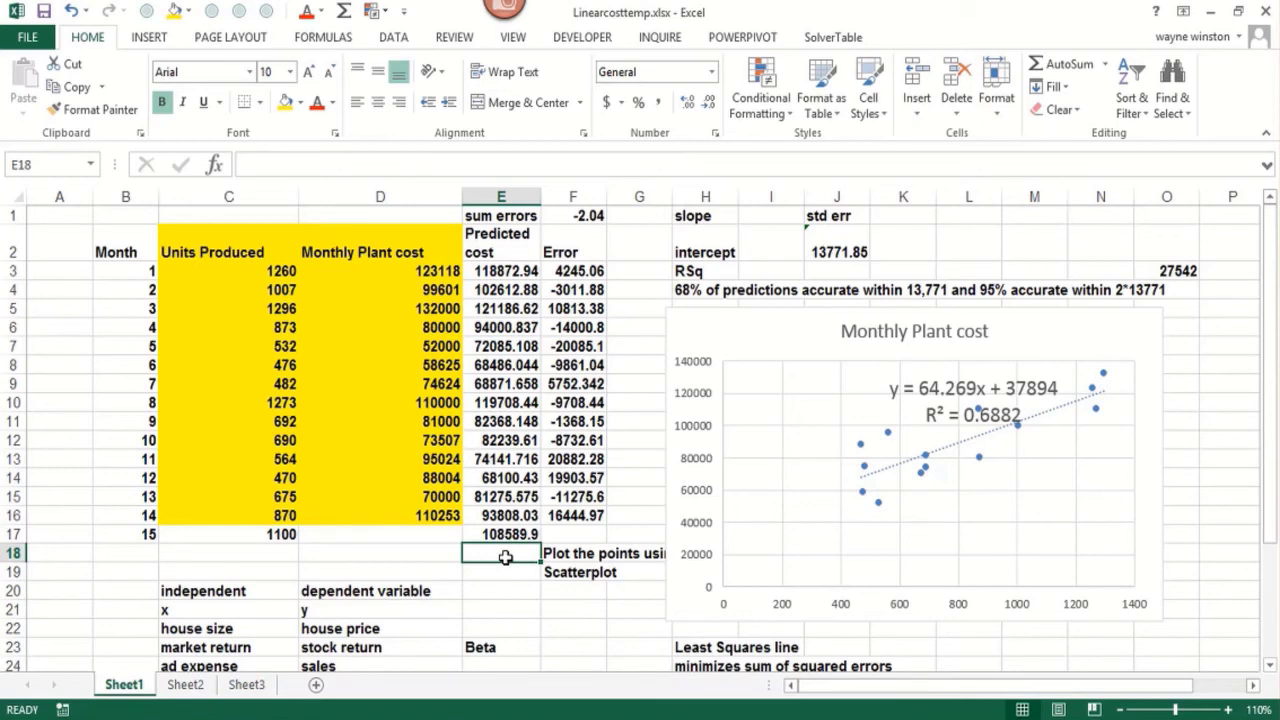
{"action": "key", "text": "Right"}
{"action": "key", "text": "Right"}
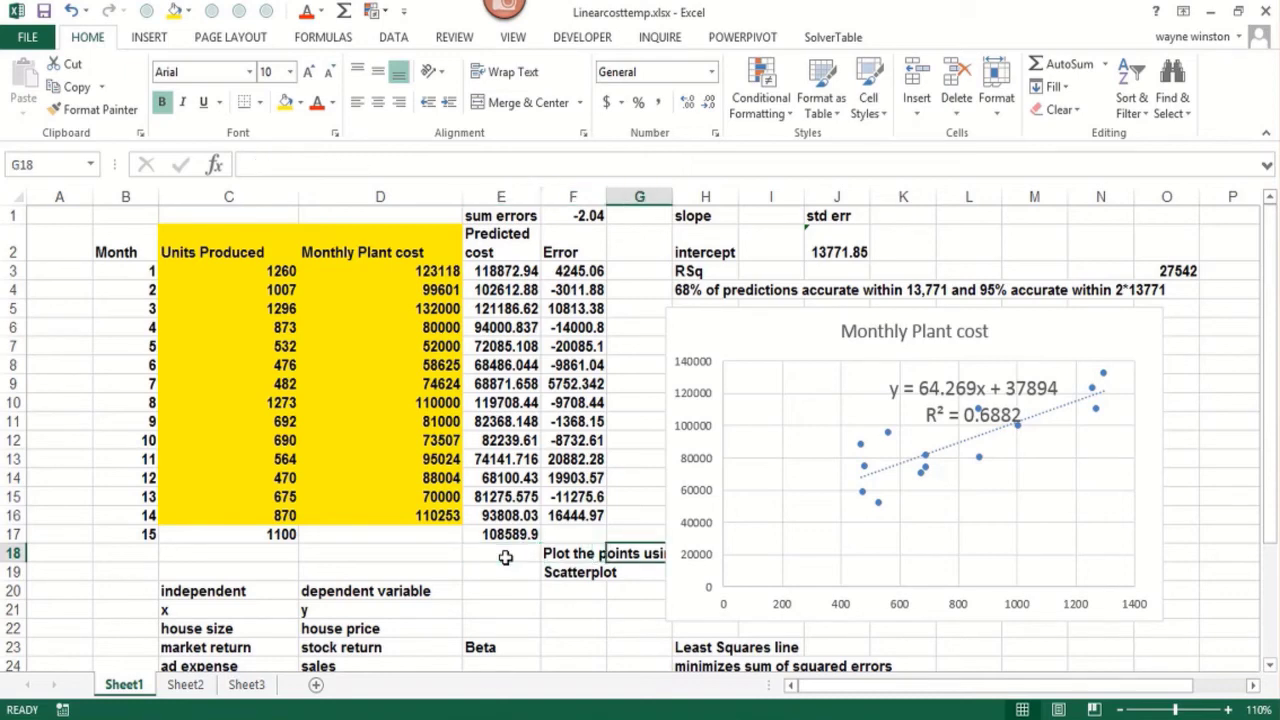
{"action": "key", "text": "Down"}
{"action": "key", "text": "Right"}
{"action": "key", "text": "Up"}
{"action": "key", "text": "Up"}
{"action": "key", "text": "Up"}
{"action": "key", "text": "Up"}
{"action": "key", "text": "Up"}
{"action": "key", "text": "Up"}
{"action": "key", "text": "Up"}
{"action": "key", "text": "Up"}
{"action": "key", "text": "Up"}
{"action": "key", "text": "Up"}
{"action": "key", "text": "Up"}
{"action": "key", "text": "Up"}
{"action": "key", "text": "Up"}
{"action": "key", "text": "Up"}
{"action": "key", "text": "Up"}
{"action": "key", "text": "Up"}
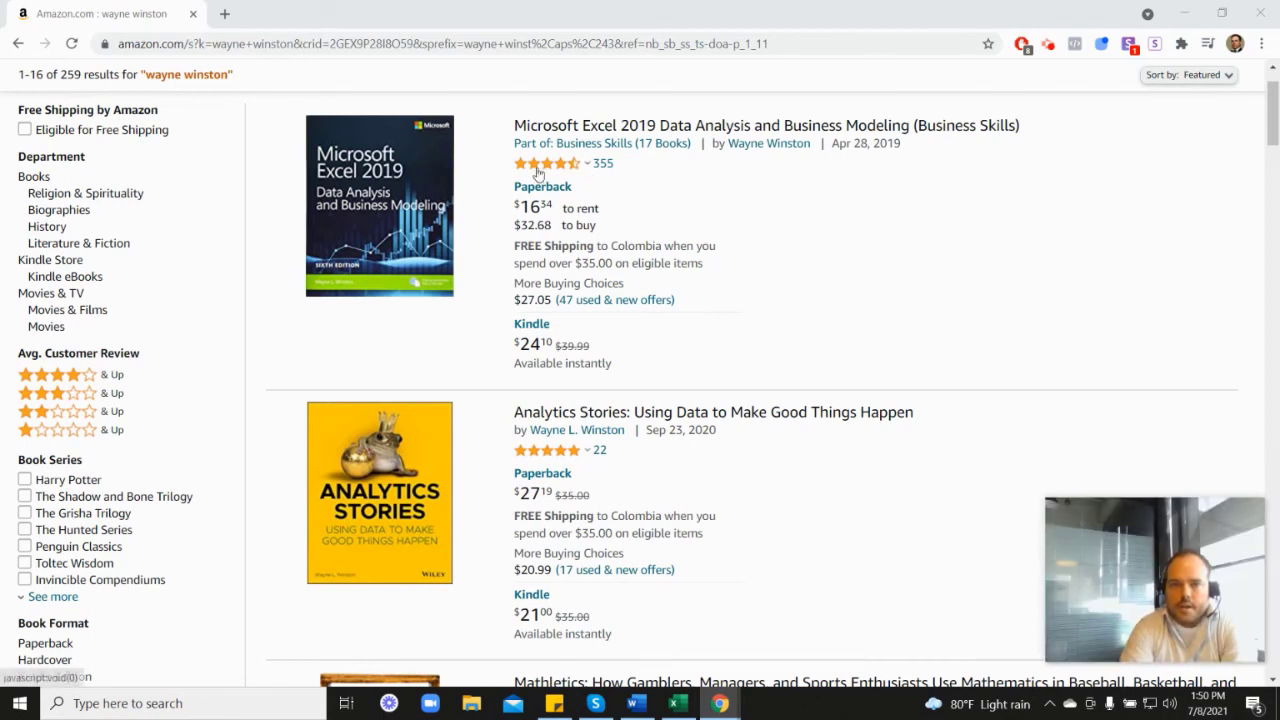
{"action": "mouse_move", "coordinate": [549, 172]}
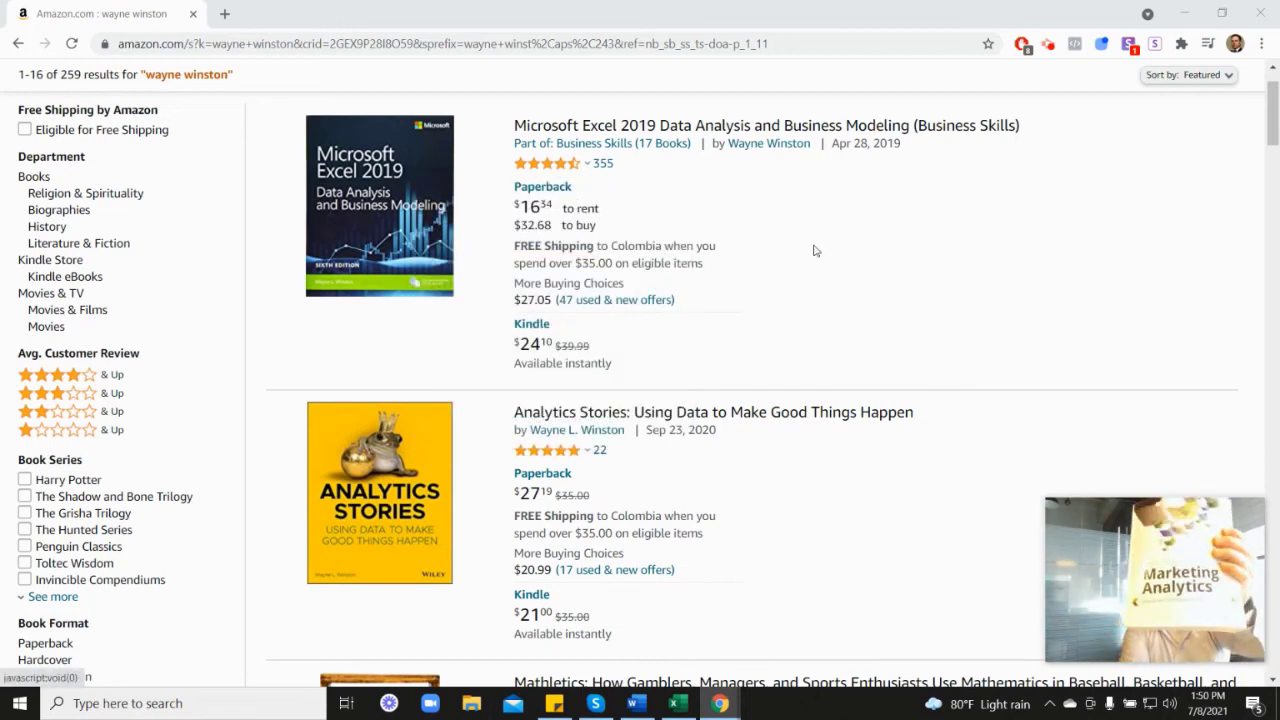
{"action": "scroll", "coordinate": [1180, 406], "scroll_direction": "down", "scroll_amount": 5}
{"action": "scroll", "coordinate": [1030, 497], "scroll_direction": "down", "scroll_amount": 2}
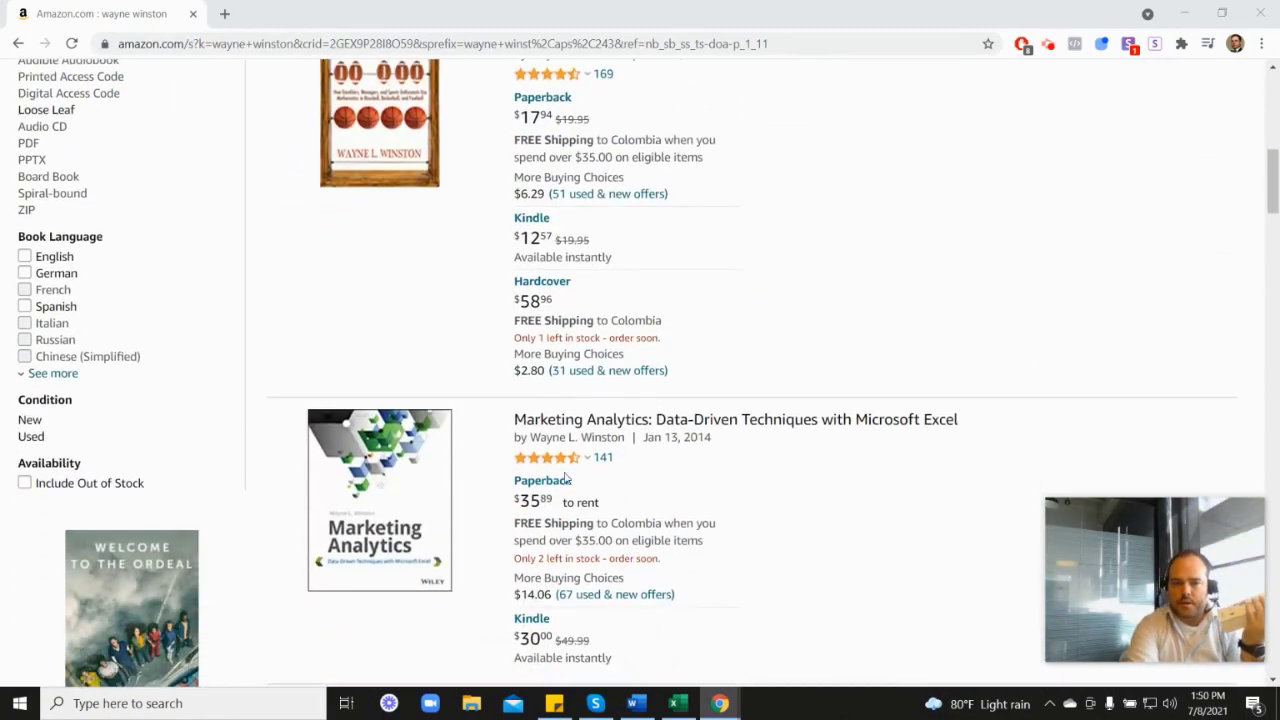
{"action": "mouse_move", "coordinate": [566, 375]}
{"action": "scroll", "coordinate": [743, 377], "scroll_direction": "up", "scroll_amount": 5}
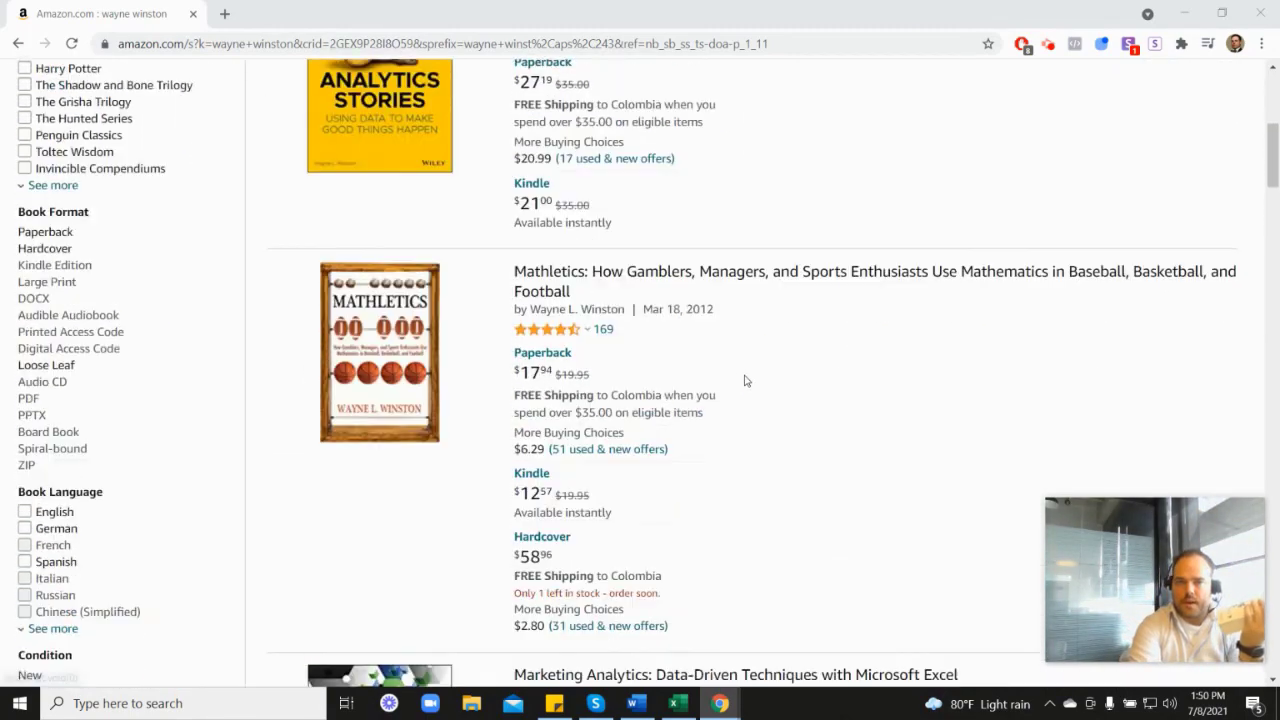